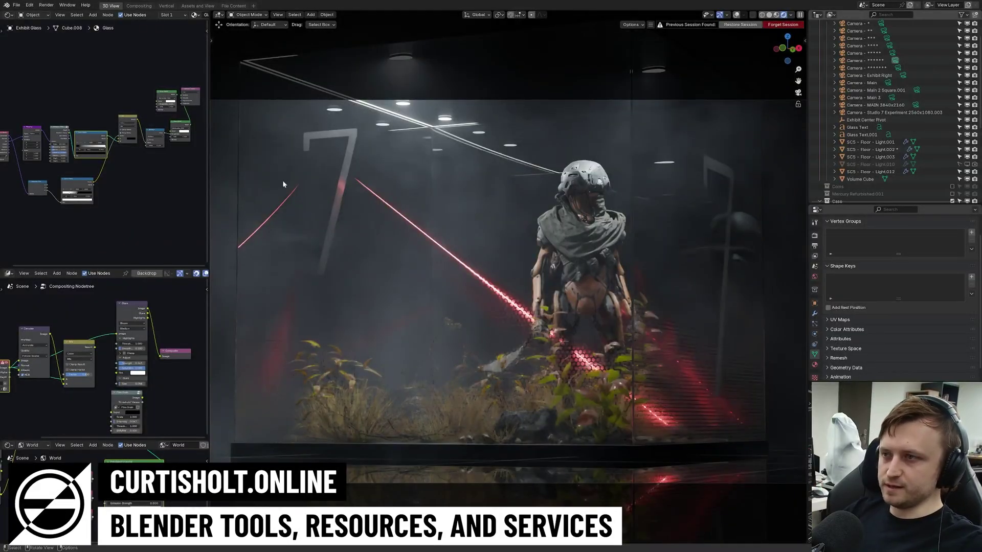
Inspect the glass exhibit from several angles and view it through the close-up "Camera - *" camera
middle_click_drag(506, 361, 536, 363)
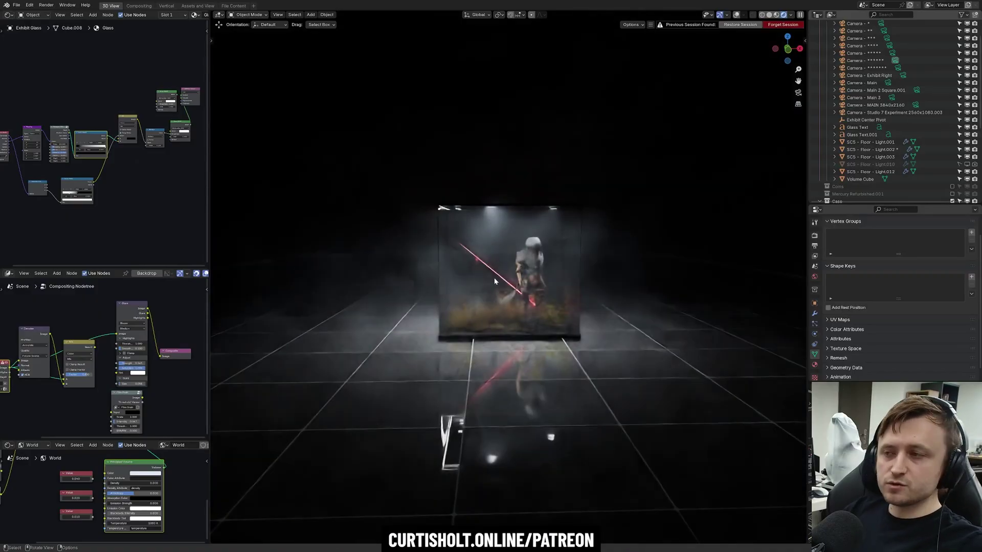
scroll(564, 270, "up", 5)
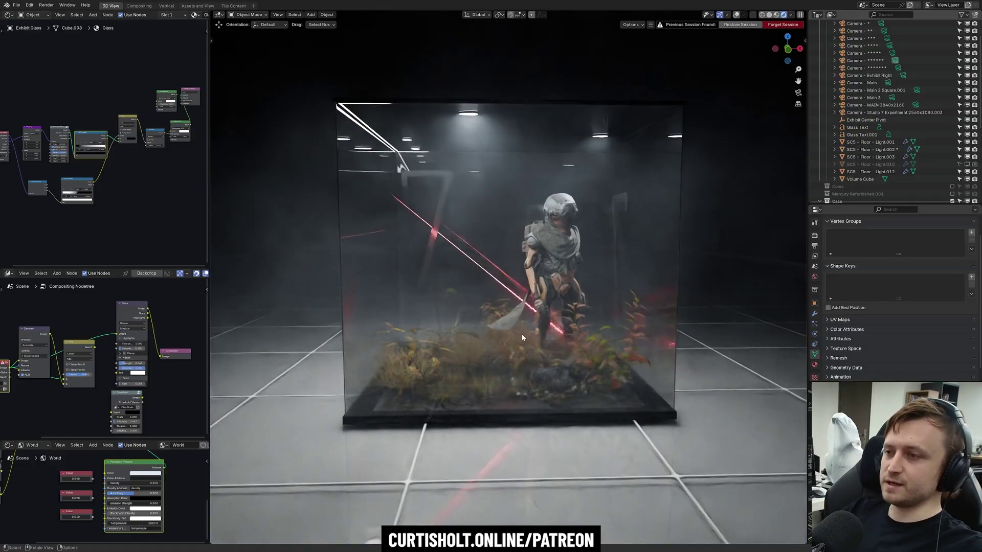
key("KP_0")
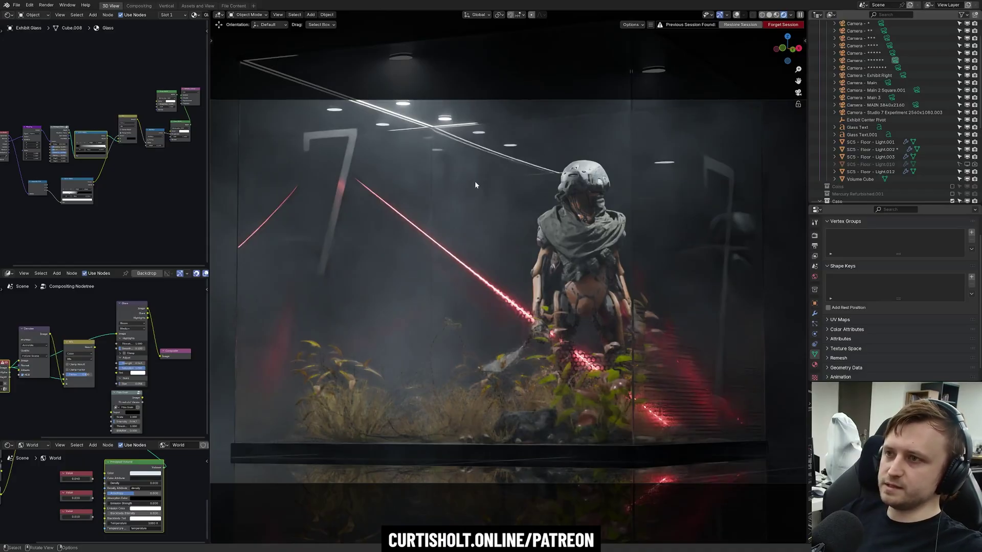
middle_click_drag(474, 181, 501, 259)
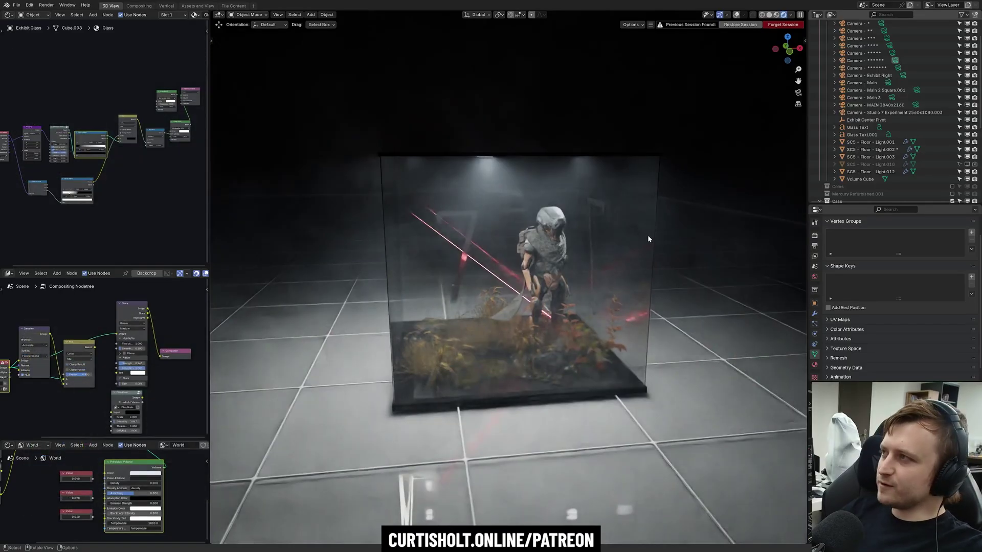
key("KP_0")
scroll(873, 69, "up", 2)
left_click(881, 54)
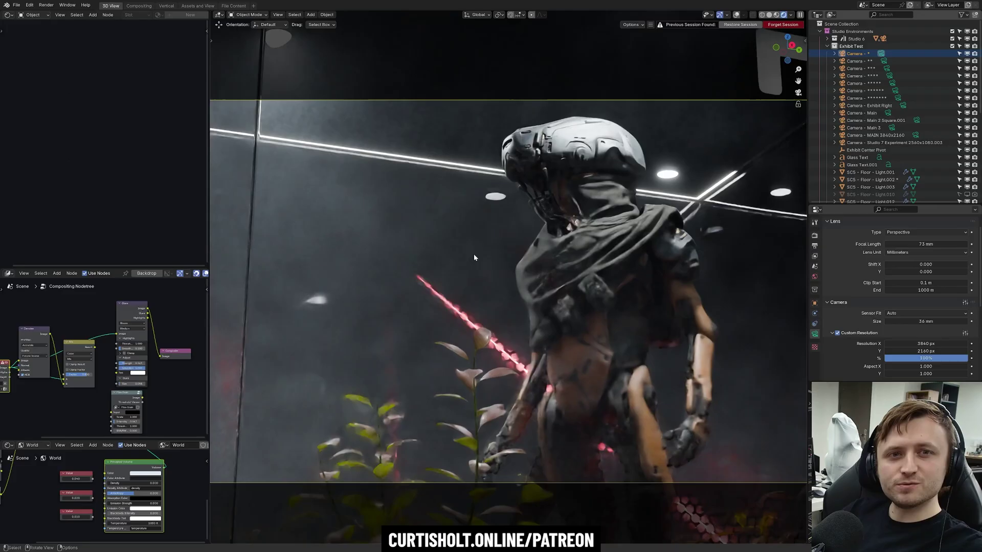
Toggle the viewport visibility of the floor lights and the volume cube to compare their effect on the figure
scroll(904, 164, "down", 3)
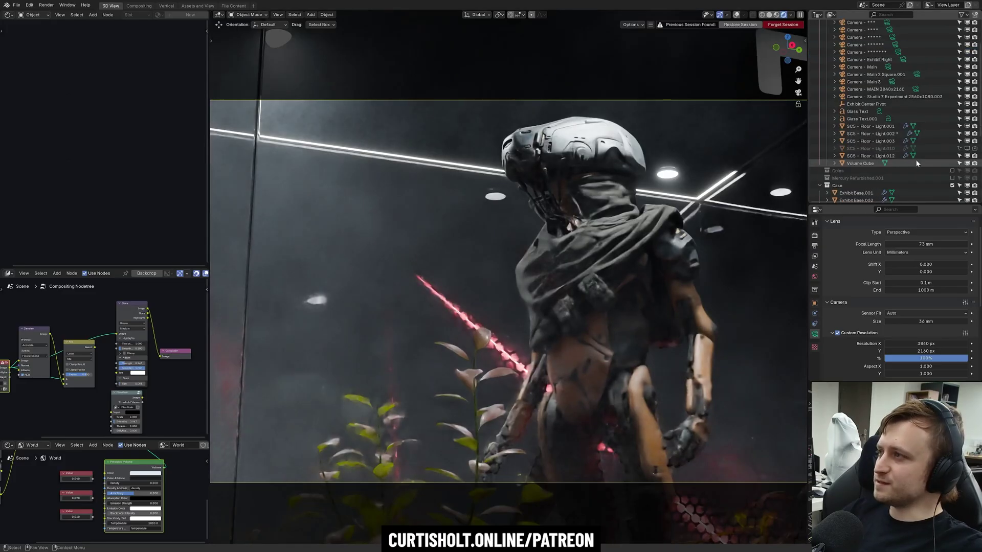
left_click(967, 149)
left_click(967, 133)
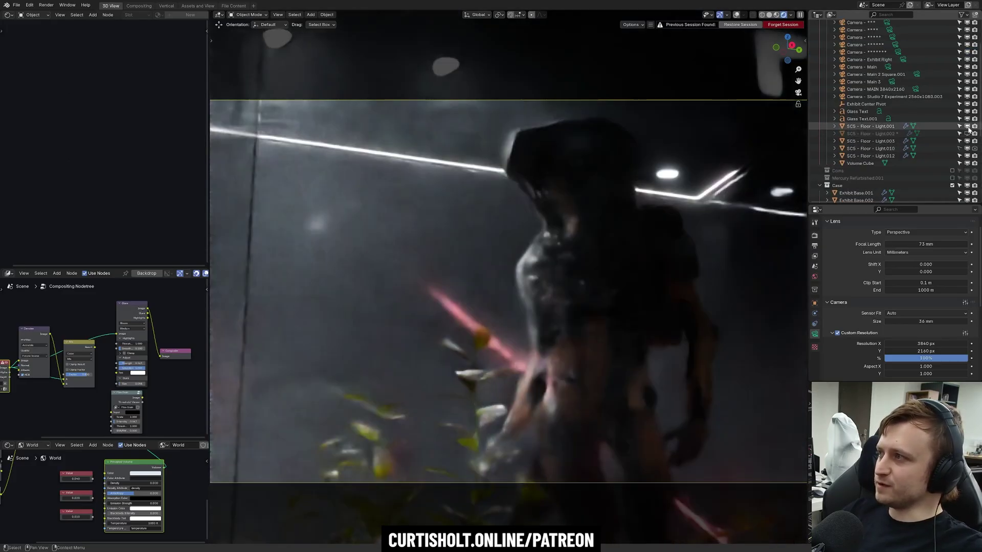
left_click(967, 133)
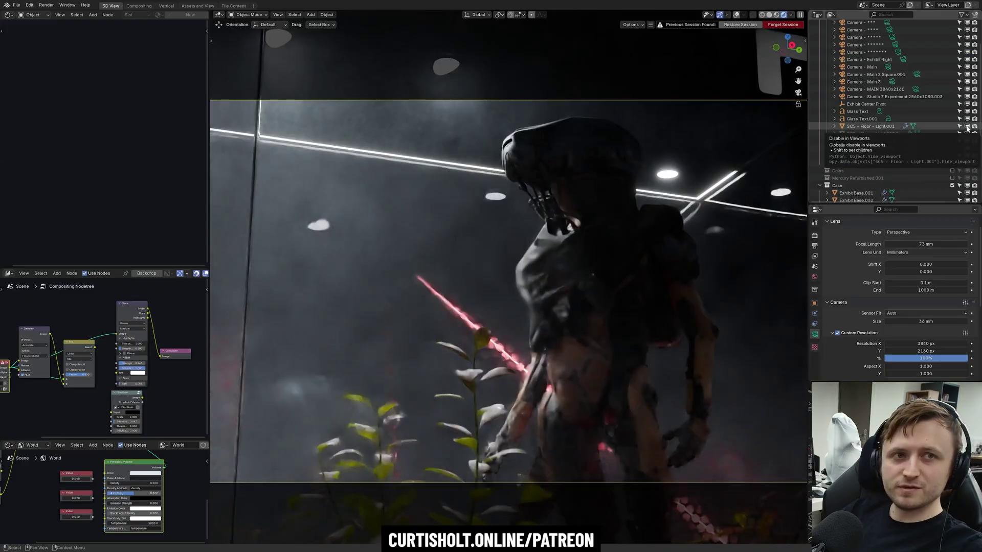
left_click(967, 141)
left_click(967, 162)
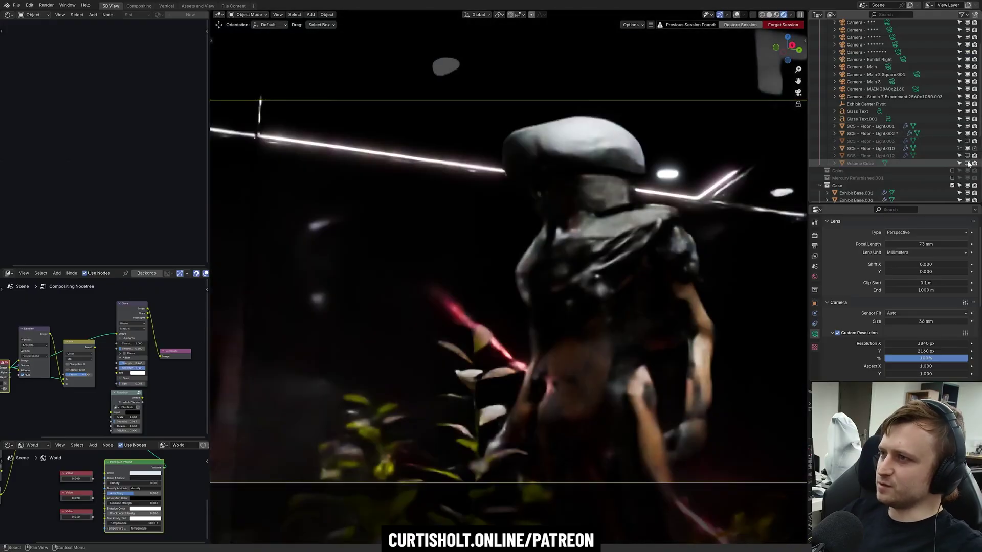
left_click(967, 161)
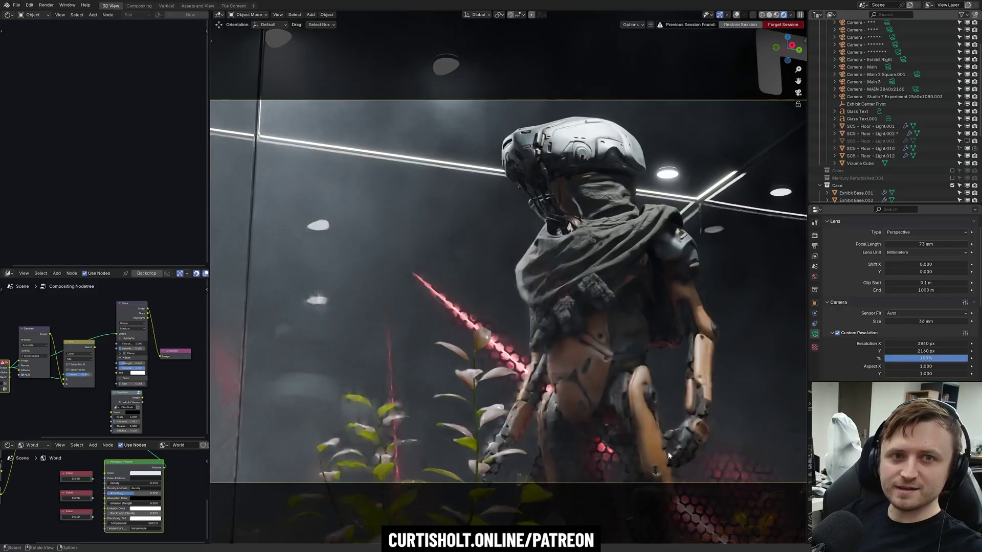
View the exhibit through "Camera - ***" and annotate the outlines of the glass case and the ceiling strip light
key("KP_0")
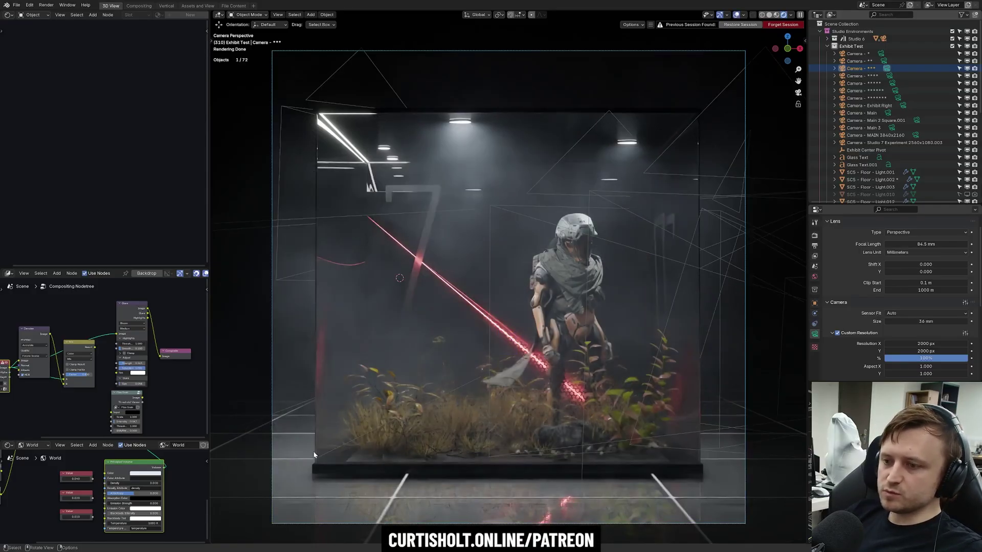
mouse_move(307, 201)
left_mouse_down()
mouse_move(305, 122)
mouse_move(364, 98)
mouse_move(641, 100)
mouse_move(715, 113)
mouse_move(722, 486)
mouse_move(542, 489)
mouse_move(310, 216)
left_mouse_up()
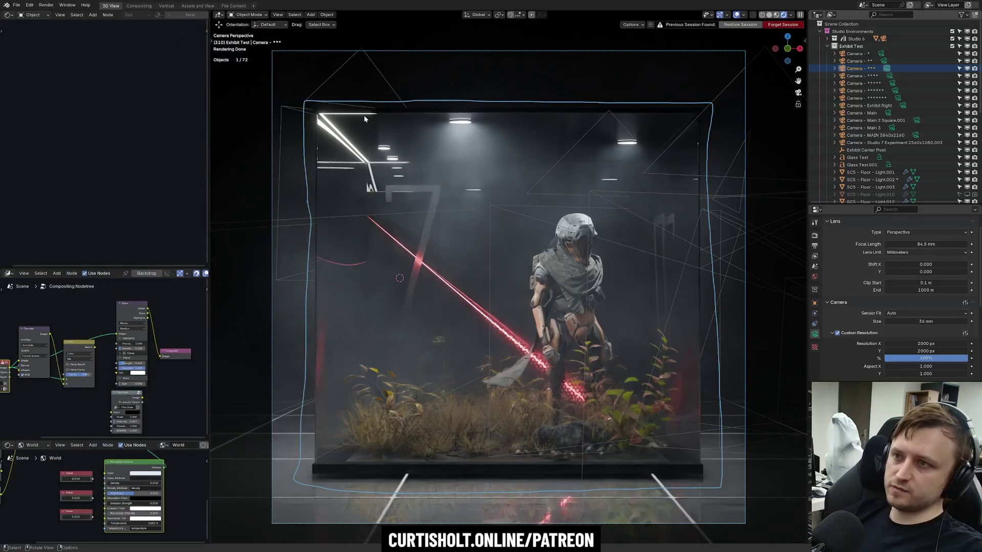
mouse_move(378, 117)
left_mouse_down()
mouse_move(327, 112)
mouse_move(375, 159)
left_mouse_up()
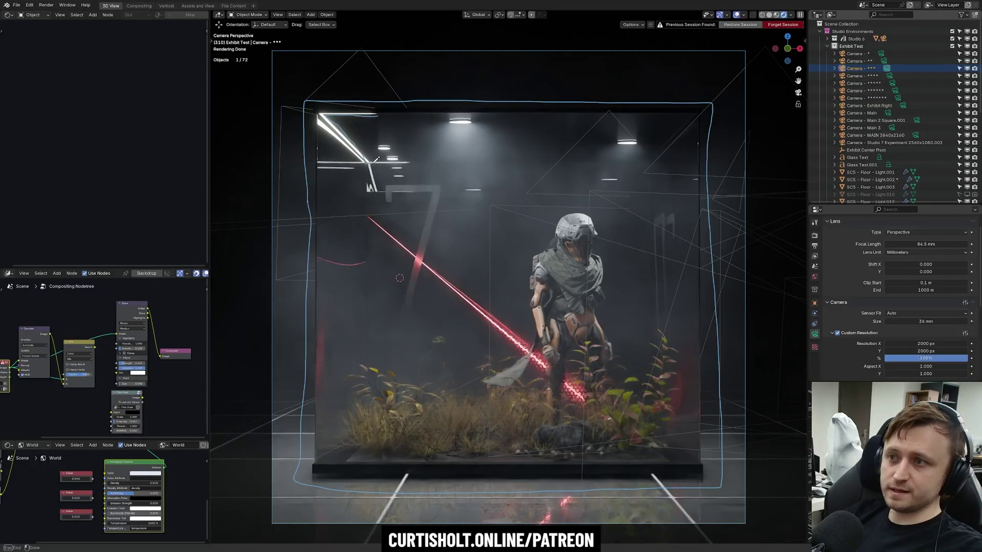
Select the exhibit base and move the black stop of the Display Base Light colour ramp to position 0.313
left_click(350, 454)
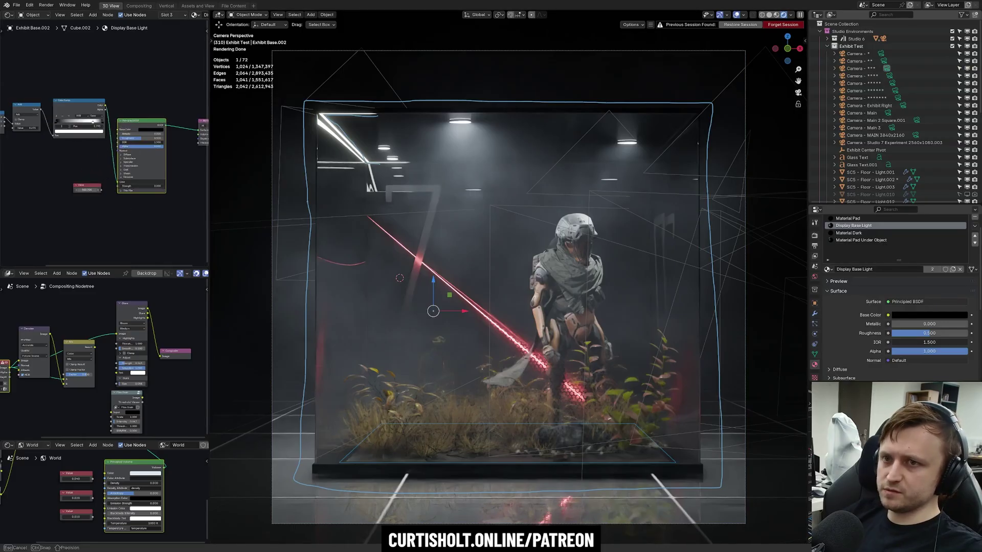
scroll(100, 191, "up", 2)
scroll(89, 221, "up", 2)
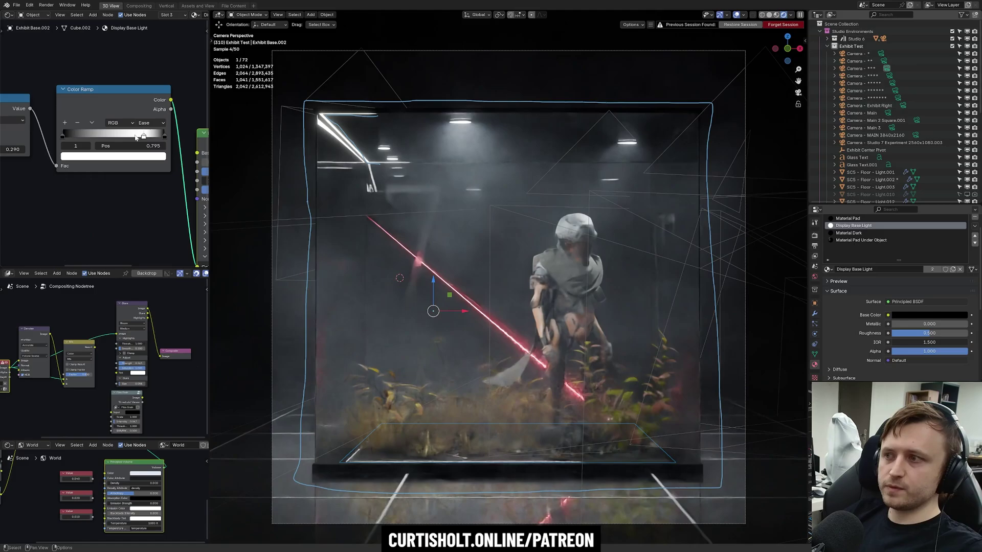
left_click_drag(63, 136, 94, 136)
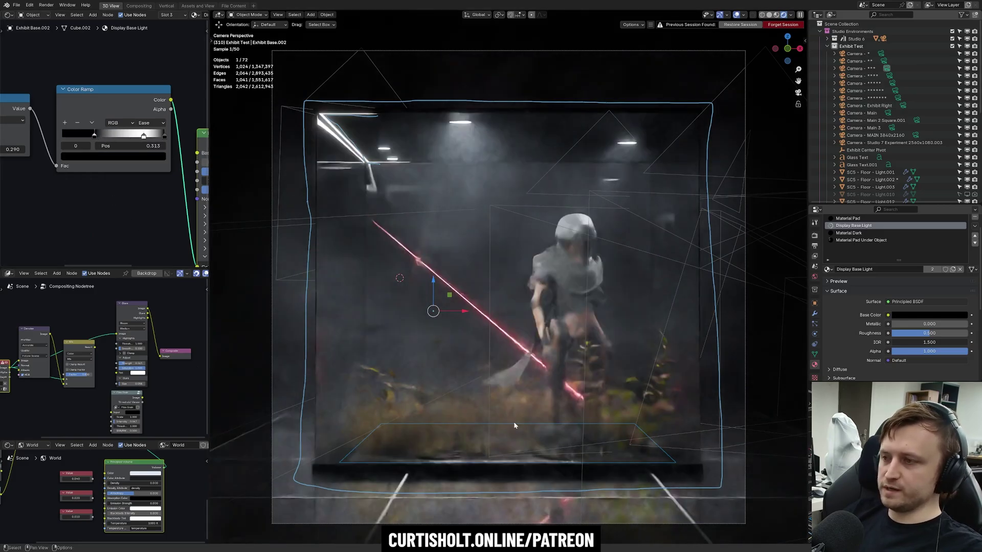
Recolour the Display Base Light ramp's white stop at position 0.795 to bright blue
left_click(144, 137)
left_click(120, 156)
mouse_move(110, 36)
left_mouse_down()
mouse_move(123, 30)
mouse_move(113, 22)
left_mouse_up()
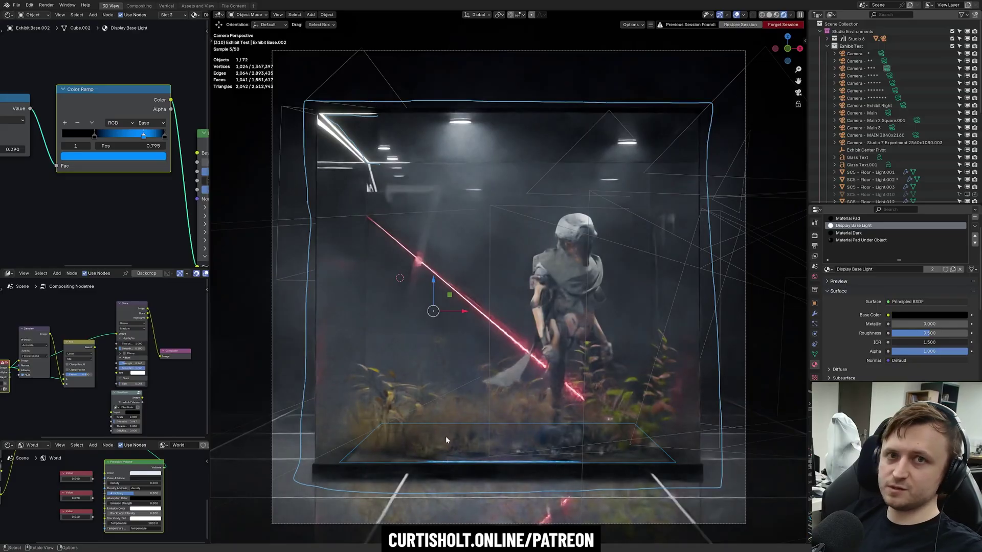
With overlays hidden, set the base light's emission Value node to 5000 and disconnect it from the Principled BSDF's Strength input
key("shift+alt+z")
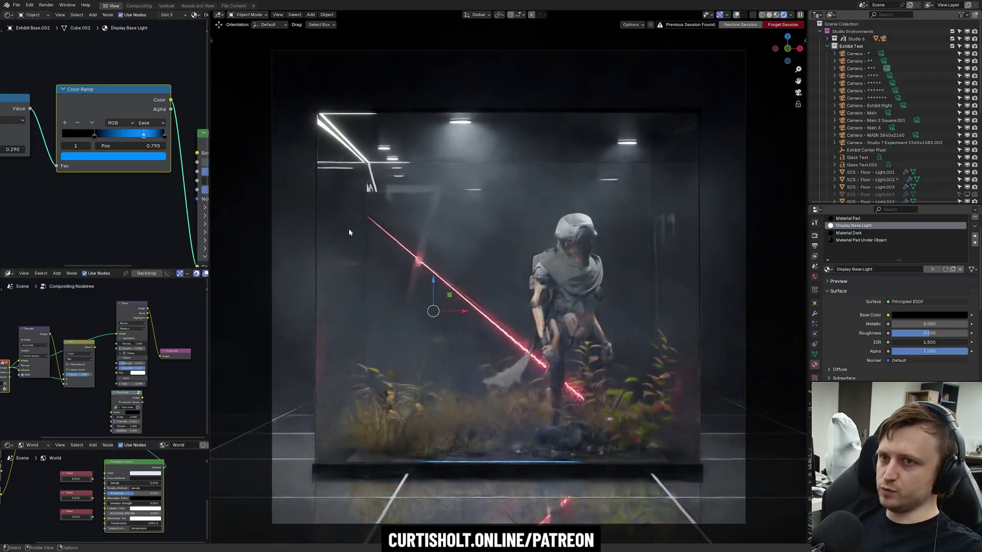
middle_click_drag(158, 222, 78, 156)
scroll(57, 215, "down", 1)
left_click(51, 217)
type("5")
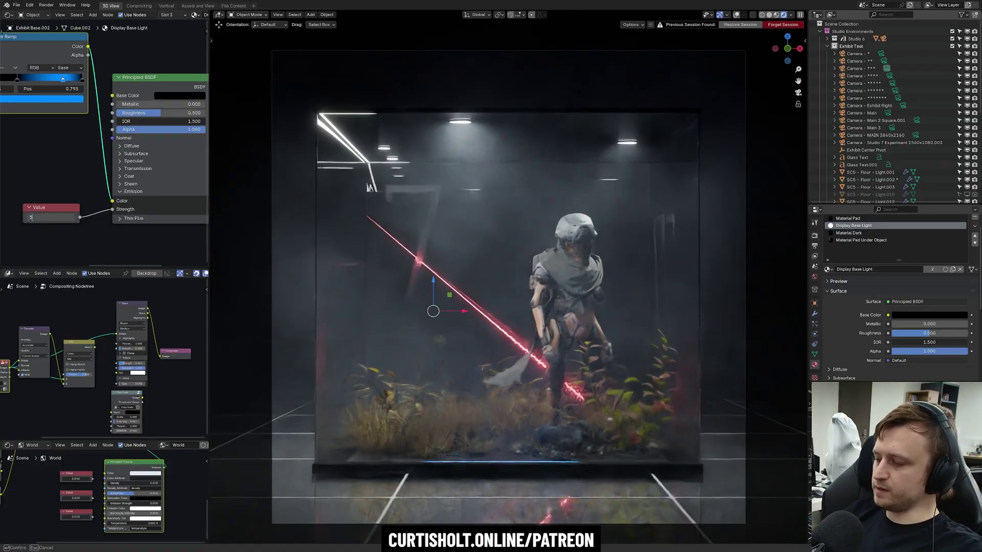
type("000")
key("Return")
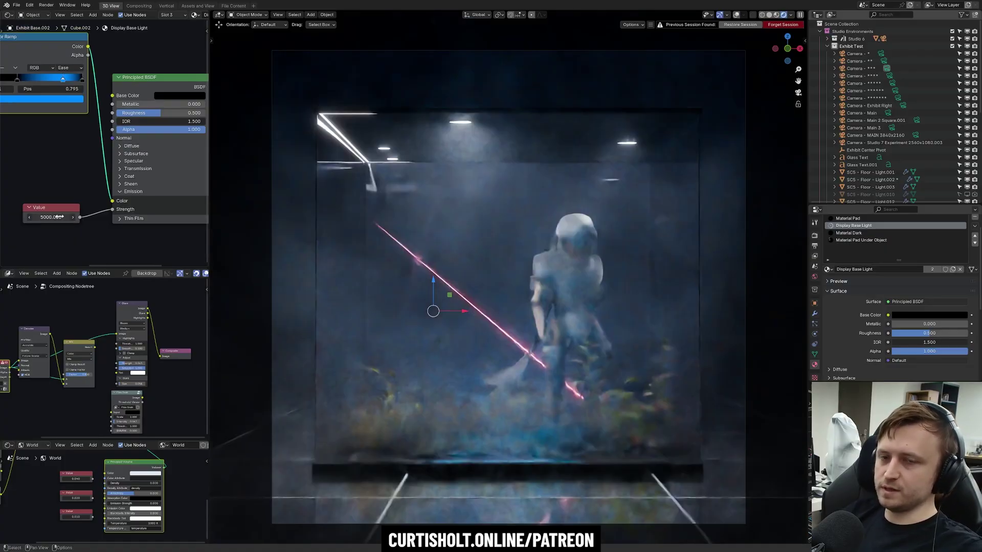
left_click_drag(112, 210, 101, 218)
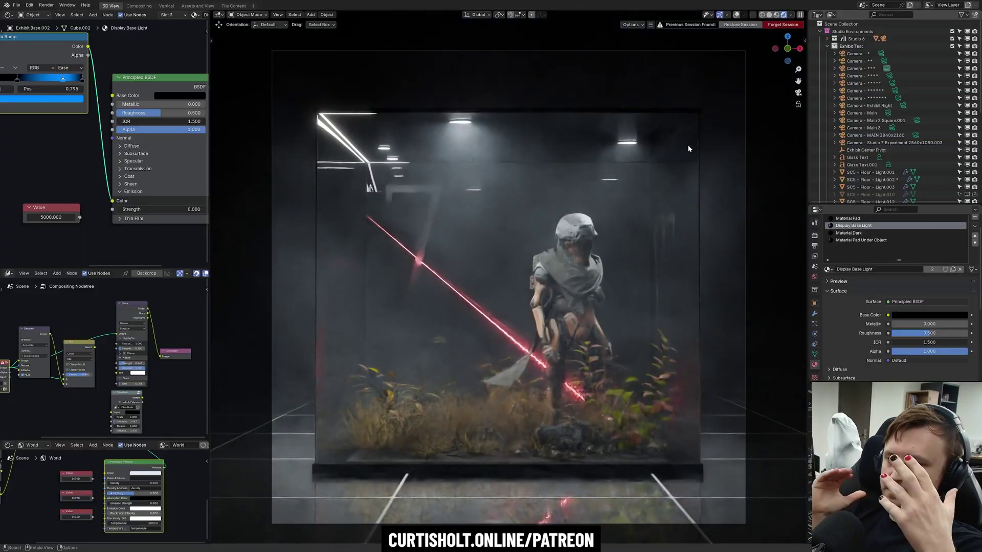
Move the ceiling spotlight Floor - Light.002 horizontally by about -0.23 m in X and -0.60 m in Y
key("shift+alt+z")
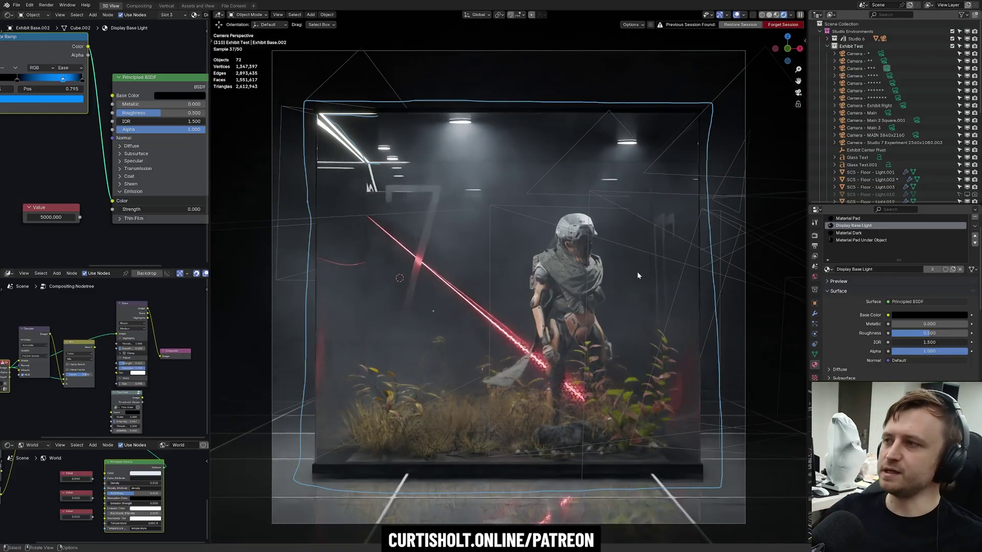
key("shift+alt+z")
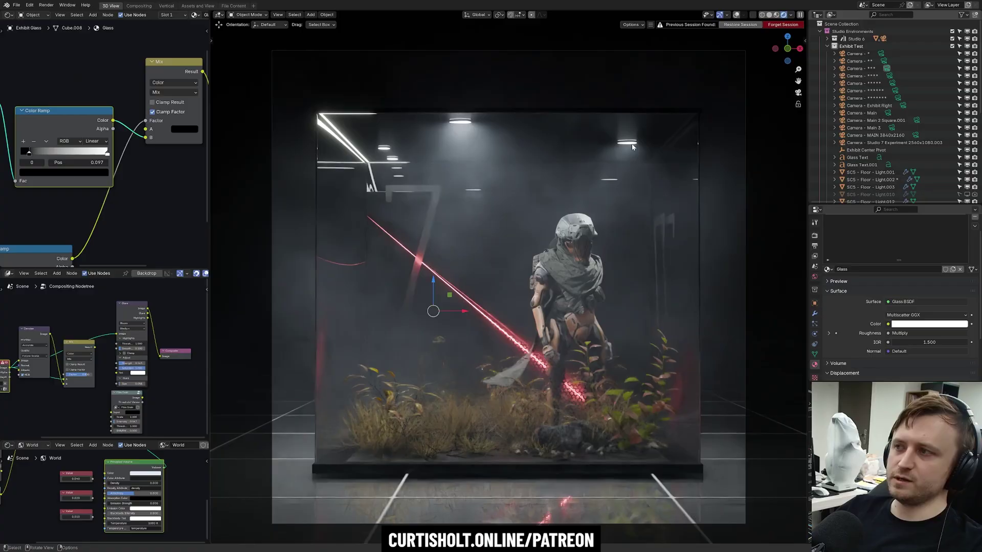
key("shift+alt+z")
left_click(630, 147)
key("shift+alt+z")
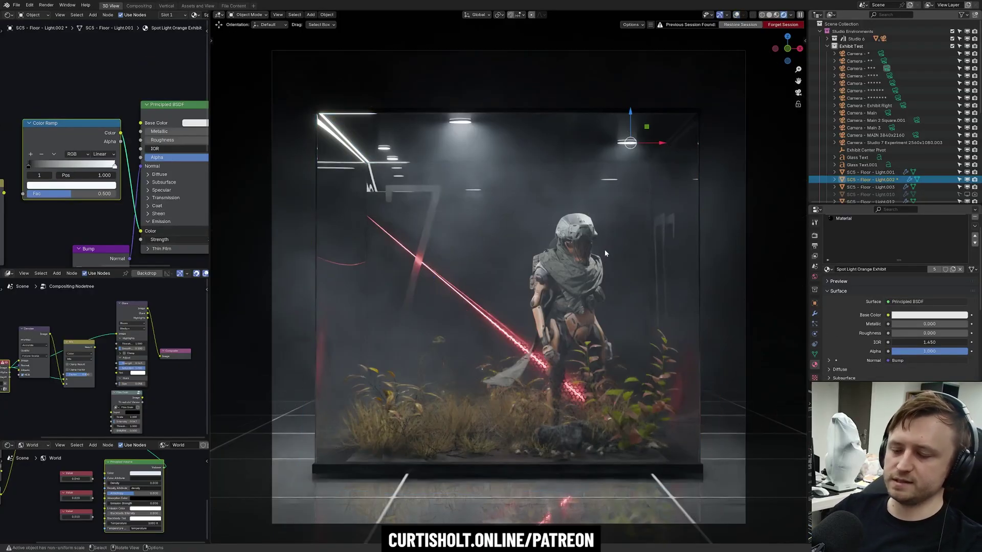
key("g")
key("shift+z")
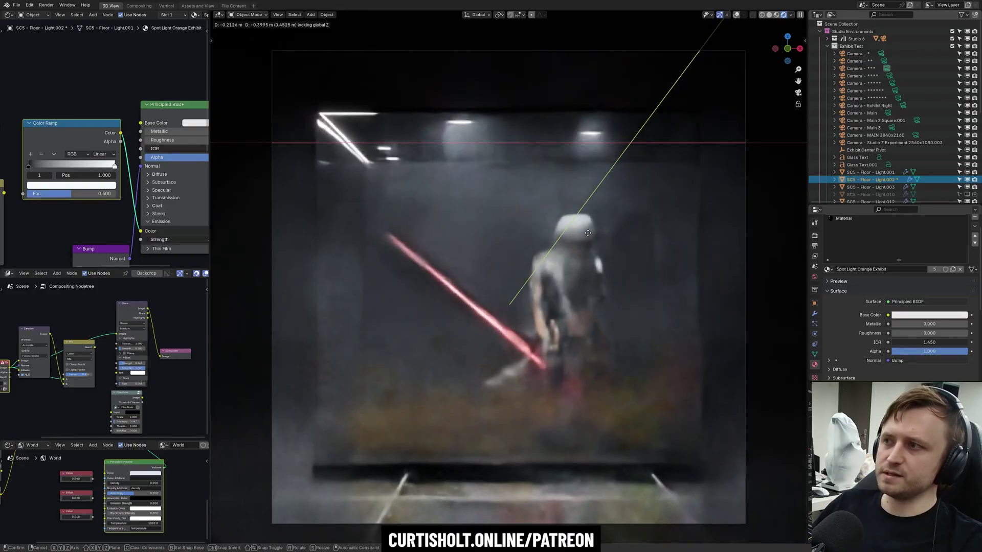
left_click(565, 252)
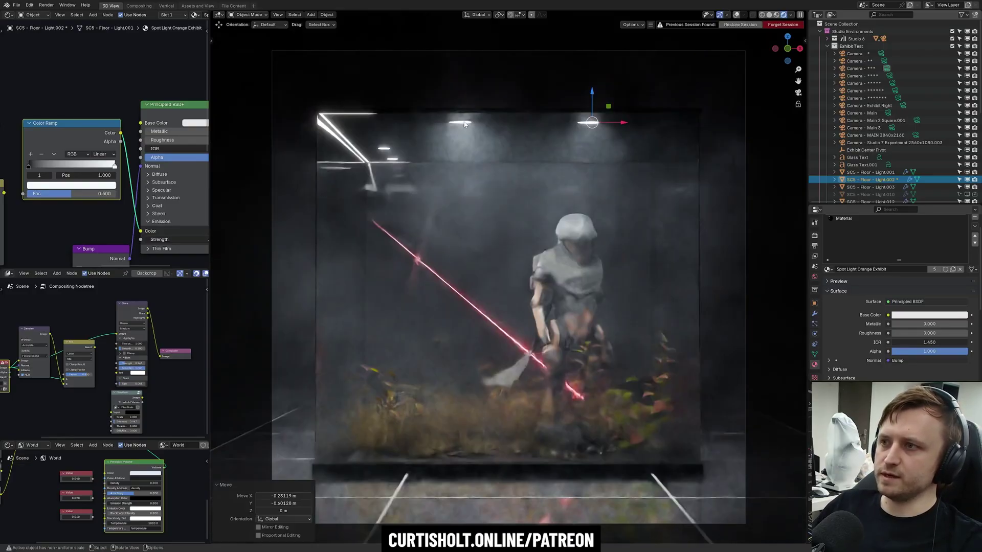
Move the ceiling spotlight Floor - Light.012 horizontally, without changing its height, to a spot behind the figure
left_click(465, 123)
key("g")
key("shift+z")
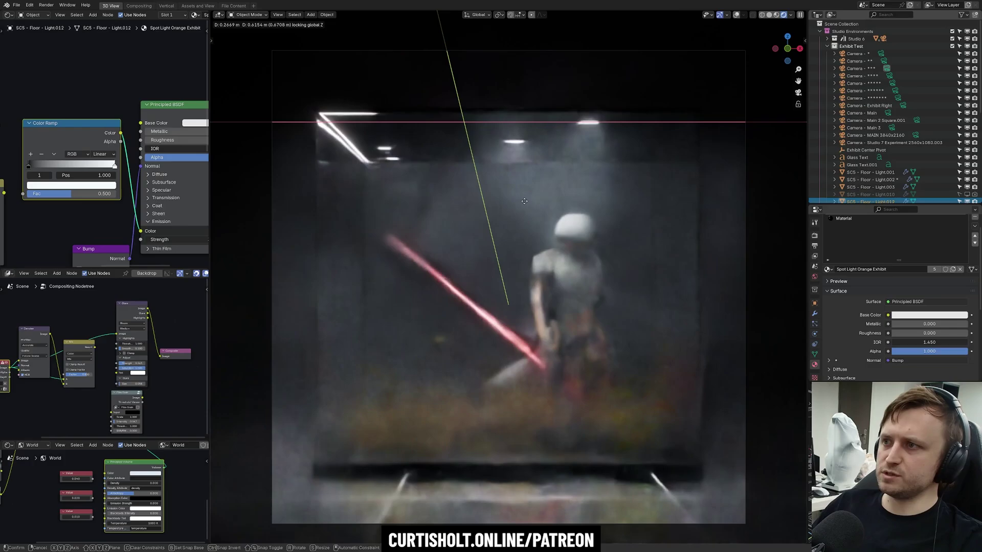
left_click(604, 338)
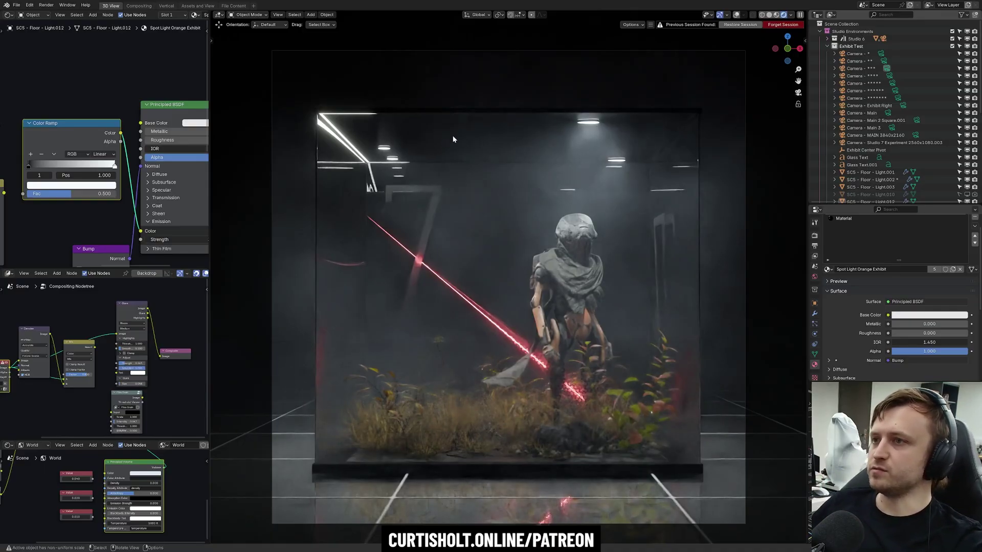
Shift the spotlight Floor - Light.002 horizontally by about -0.11 m in X and 1.01 m in Y
left_click(589, 125)
key("g")
key("shift+z")
left_click(613, 200)
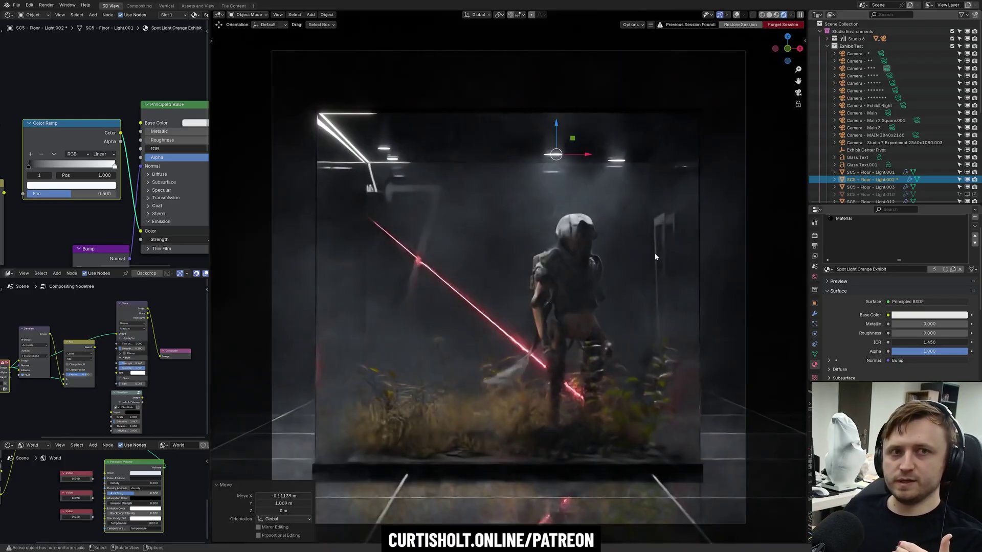
Annotate the shape of the 7 lettering on the exhibit glass
scroll(561, 303, "up", 5)
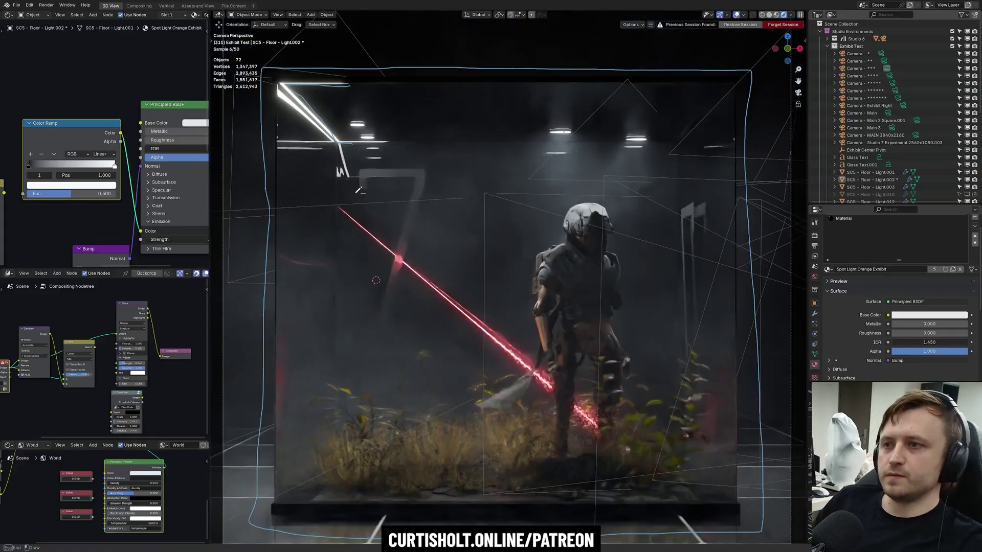
mouse_move(364, 193)
left_mouse_down()
mouse_move(354, 166)
mouse_move(437, 178)
mouse_move(396, 289)
left_mouse_up()
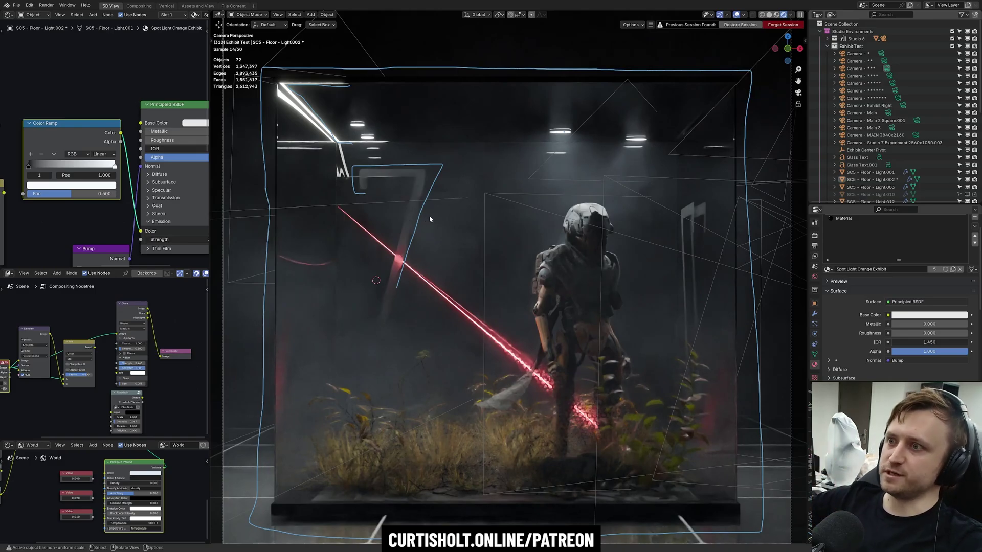
left_click(450, 216)
key("g")
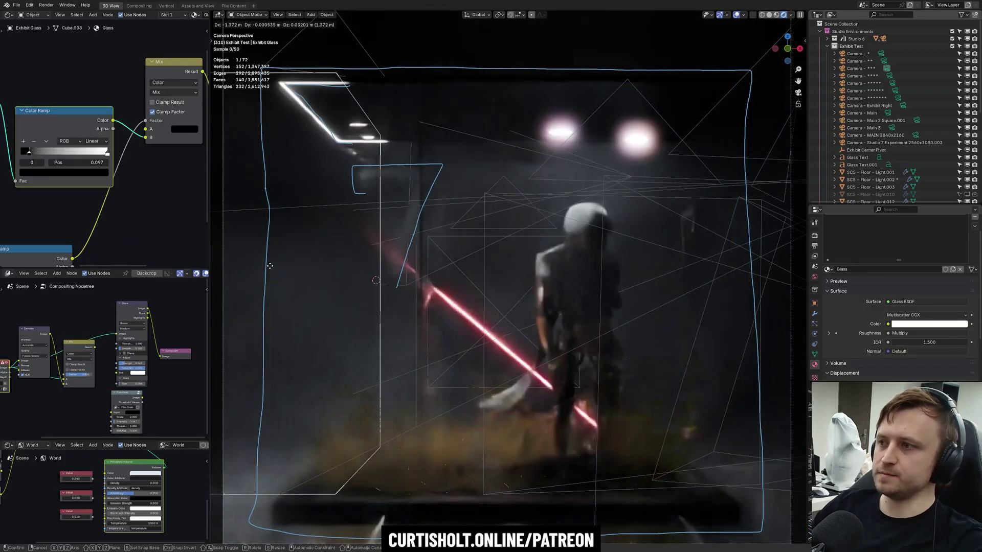
right_click(270, 266)
key("alt+a")
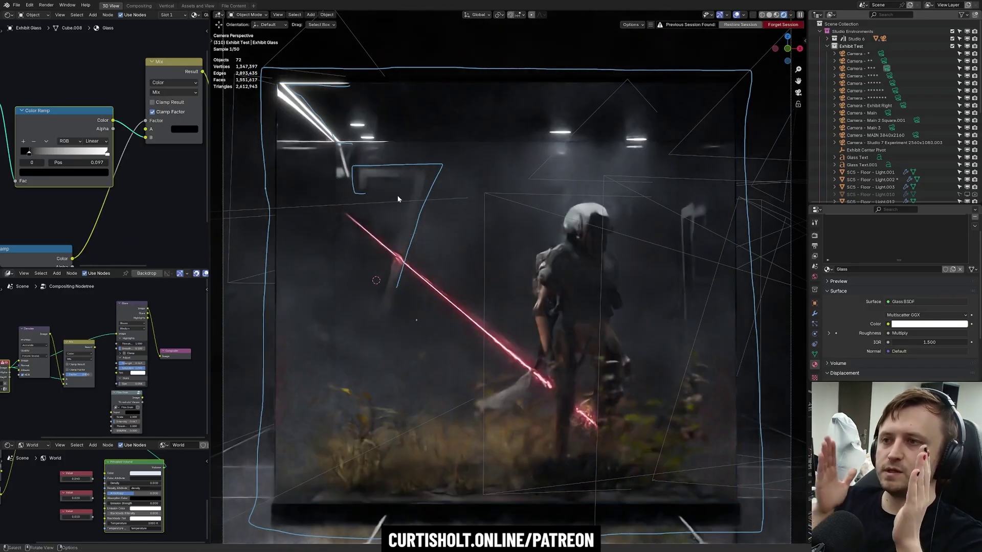
Examine a corner of the exhibit glass up close in wireframe, including its modifiers
mouse_move(364, 194)
right_mouse_down()
mouse_move(438, 164)
mouse_move(407, 265)
right_mouse_up()
key("shift+z")
mouse_move(406, 264)
middle_mouse_down()
mouse_move(541, 281)
mouse_move(444, 240)
mouse_move(511, 239)
middle_mouse_up()
scroll(454, 267, "up", 4)
left_click(444, 239)
scroll(511, 239, "up", 1)
left_click(413, 200)
middle_click_drag(413, 201, 618, 292)
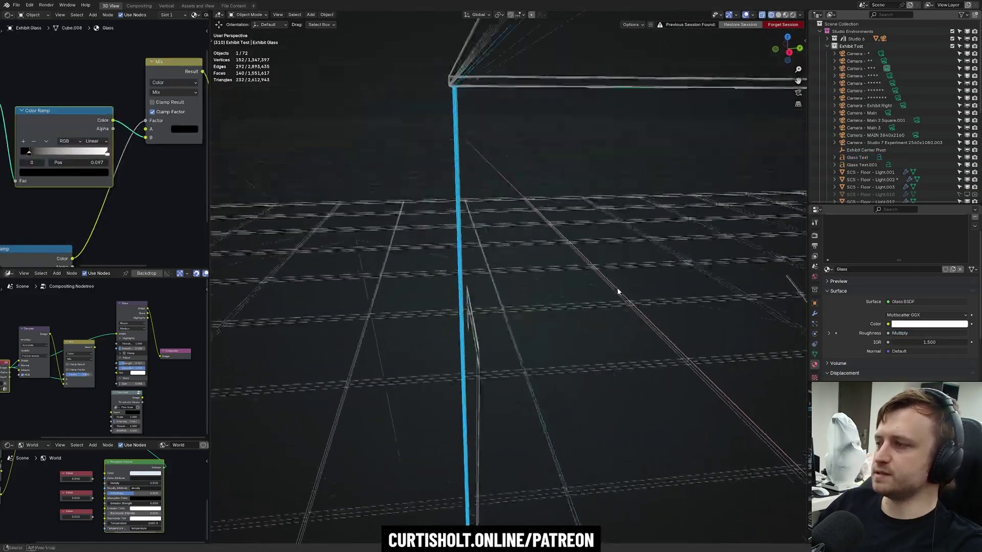
left_click(815, 313)
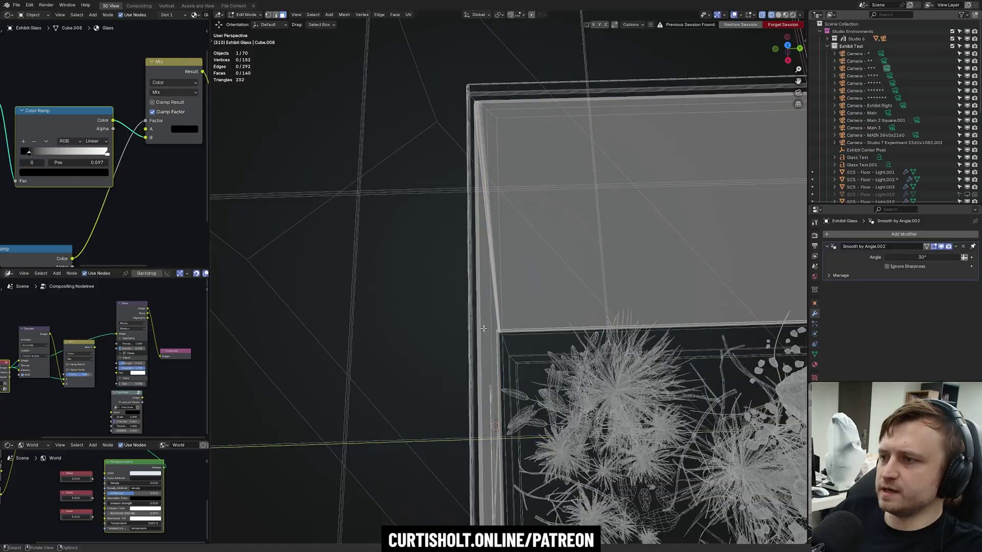
Examine from above in wireframe where the Glass Text lies relative to the faces of the Exhibit Glass panel
middle_click_drag(512, 263, 475, 303)
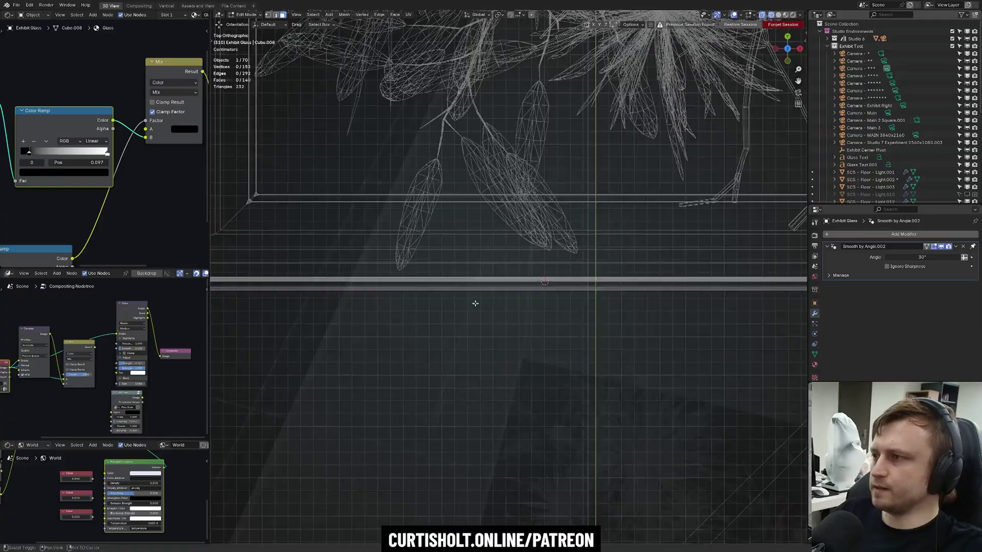
scroll(474, 297, "up", 5)
key("Tab")
scroll(463, 291, "up", 3)
left_click(465, 284)
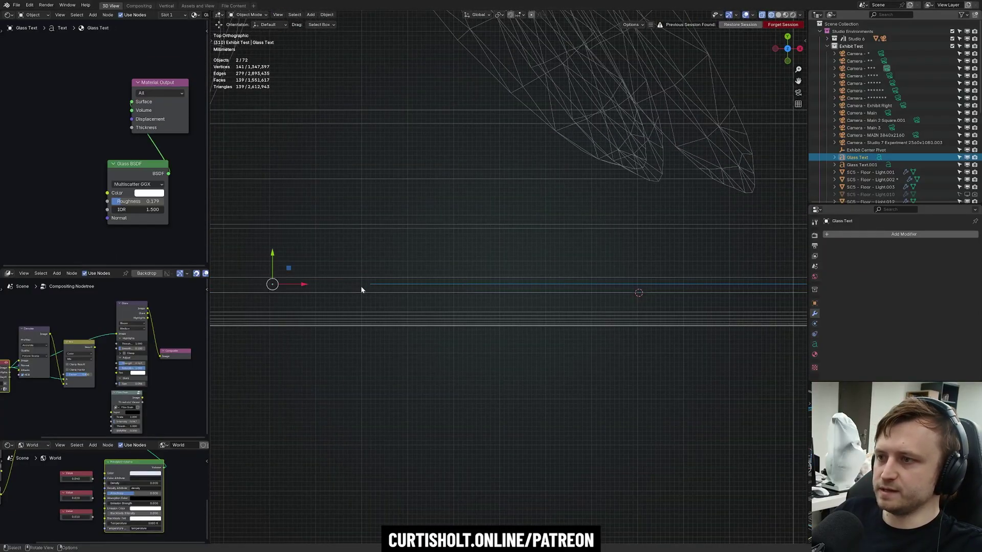
left_click(342, 292)
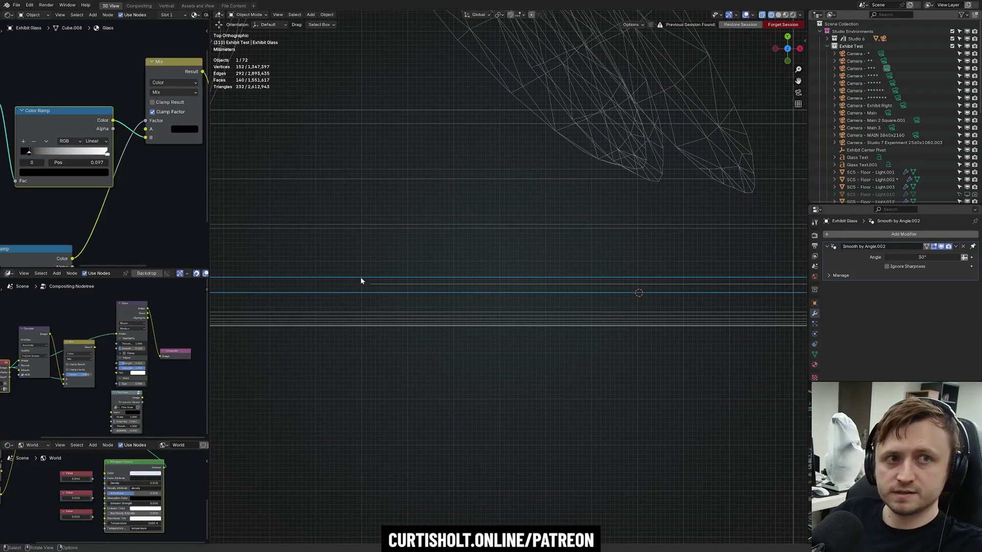
scroll(421, 142, "up", 6)
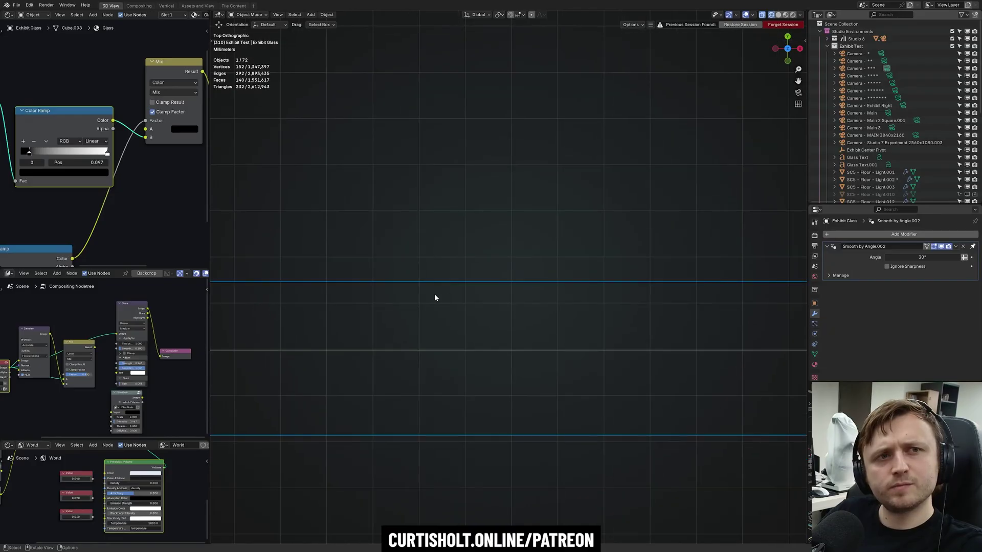
left_click(471, 357)
scroll(467, 357, "down", 3)
scroll(468, 353, "down", 4)
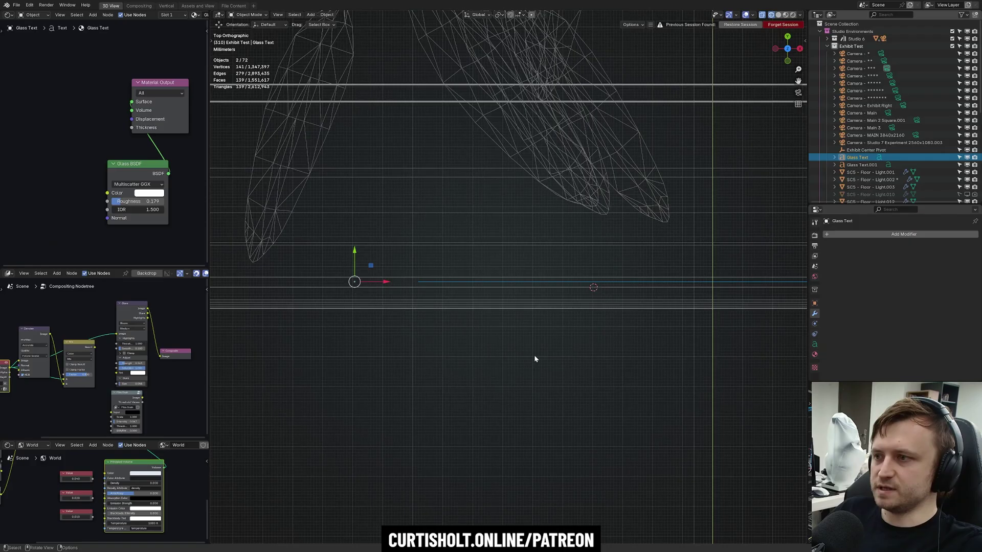
Deselect everything and show the 7 lettering on the glass in rendered shading
middle_click_drag(536, 356, 525, 330)
key("alt+a")
key("z")
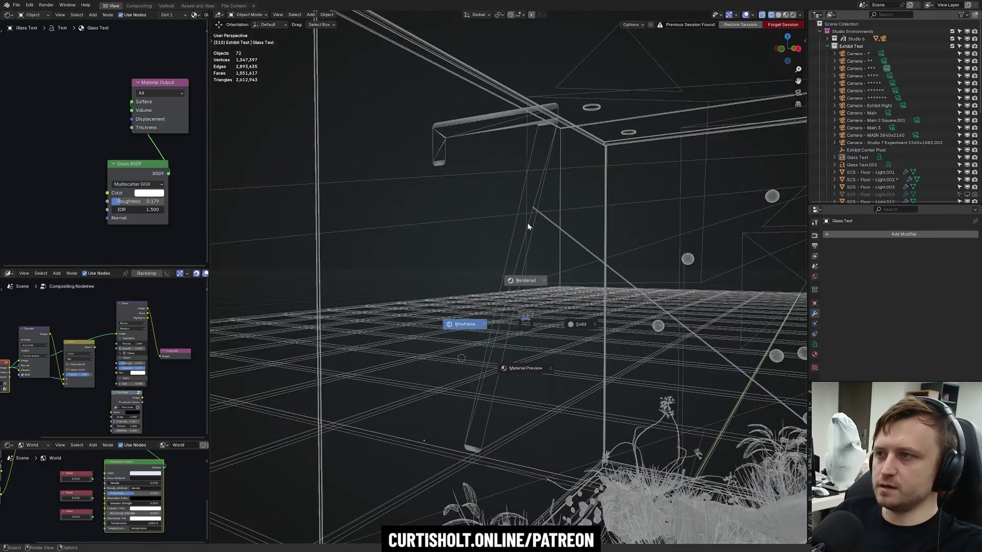
left_click(525, 114)
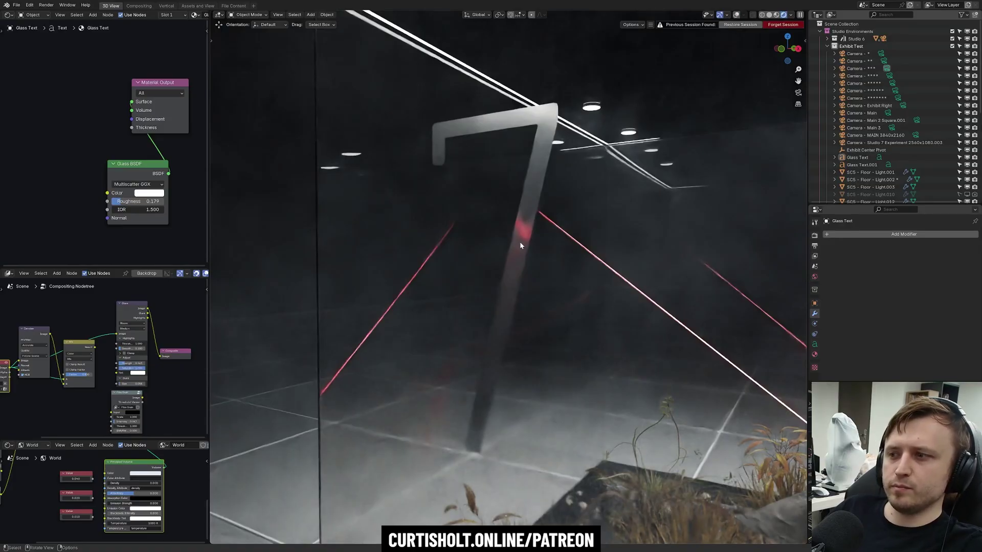
Bring up the Exhibit Glass material and move its Material Output node slightly farther from the Glass BSDF nodes
left_click(543, 259)
left_click(815, 365)
scroll(112, 167, "down", 9)
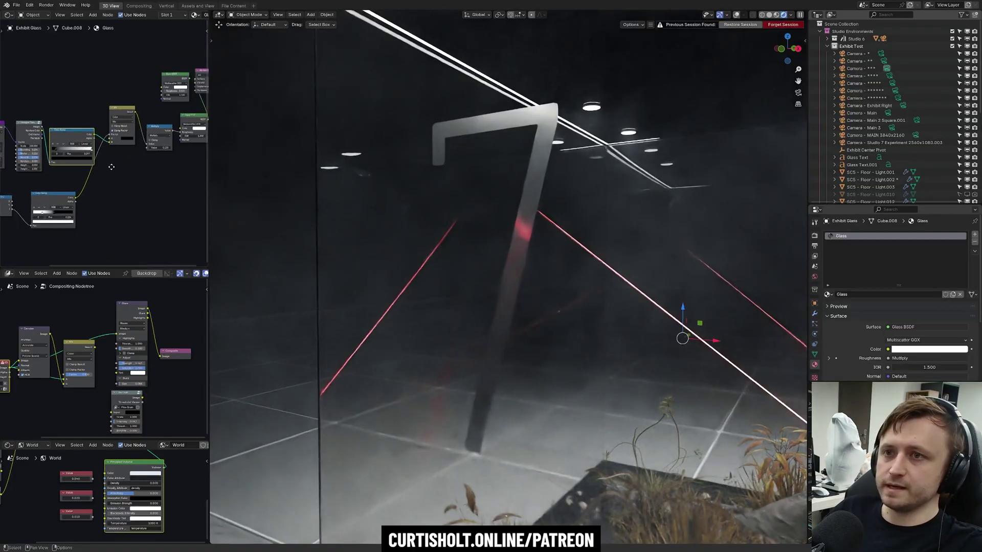
middle_click_drag(200, 160, 139, 168)
scroll(139, 168, "up", 3)
middle_click_drag(152, 128, 107, 134)
left_click_drag(106, 132, 106, 133)
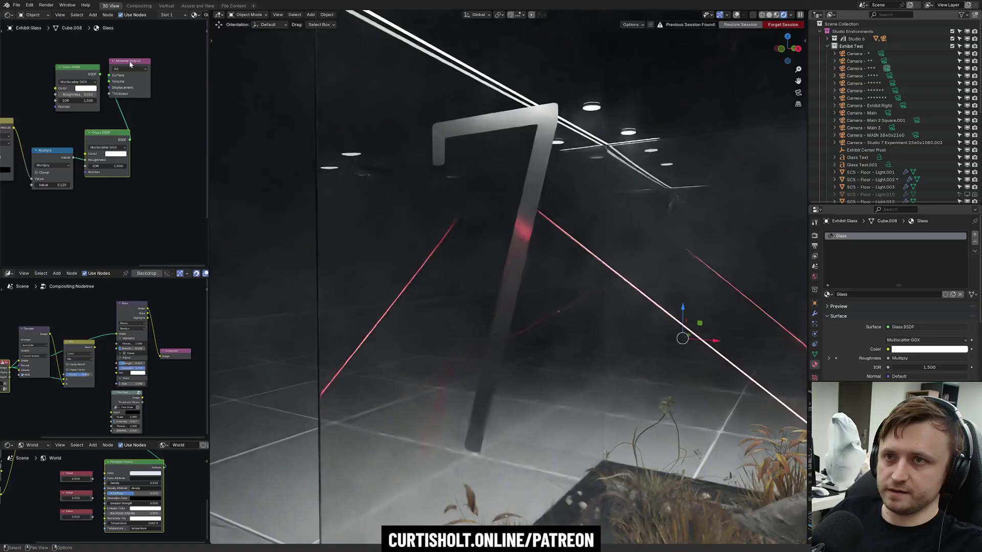
left_click_drag(130, 62, 141, 67)
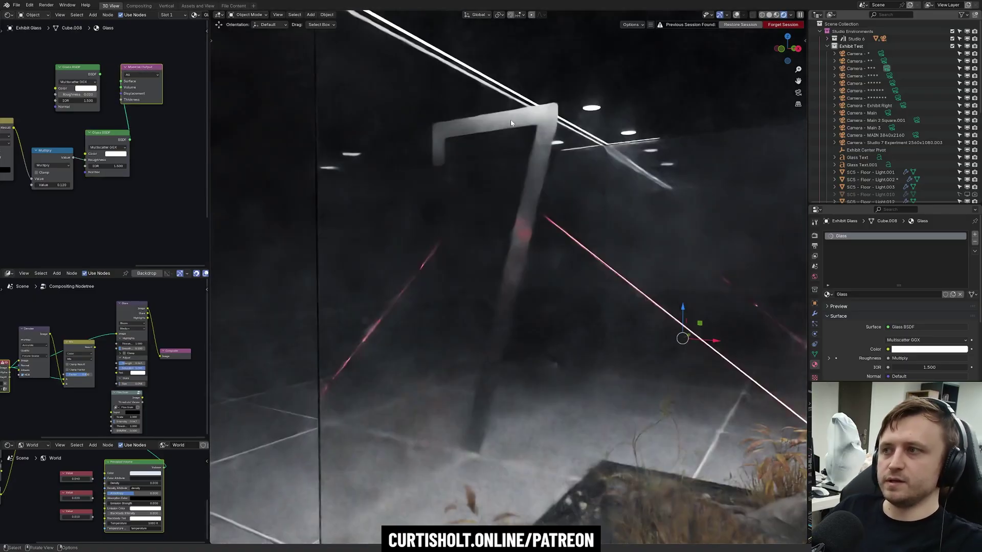
Select the 7 lettering and move its material's Glass BSDF node farther away from the Material Output node
left_click(511, 123)
left_click(513, 122)
left_click(514, 123)
left_click(515, 123)
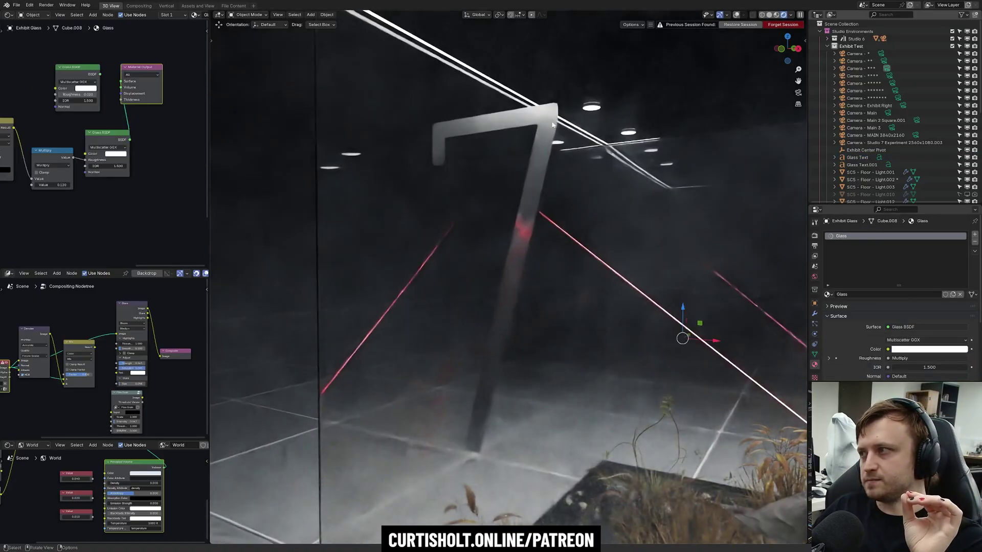
left_click(553, 125)
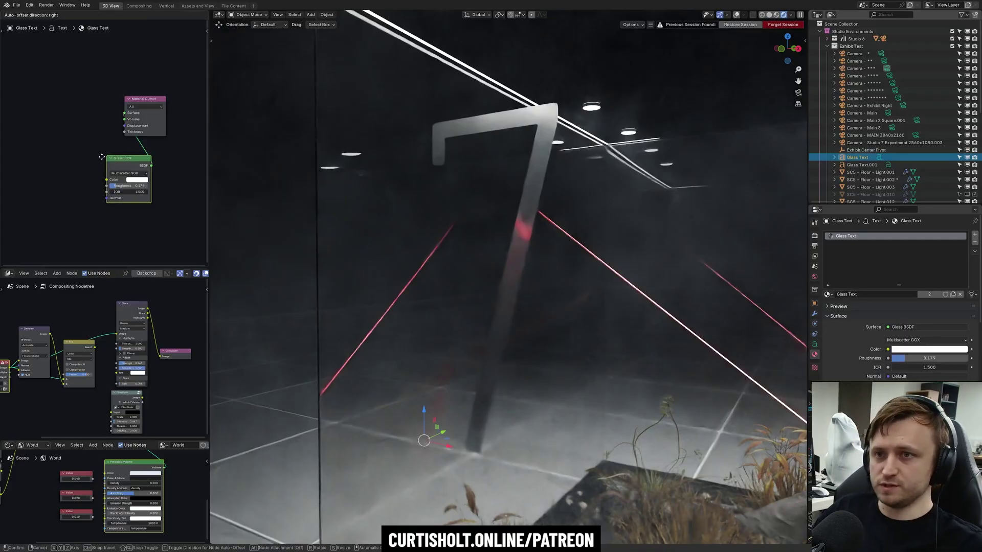
left_click_drag(109, 159, 86, 147)
scroll(104, 172, "up", 1)
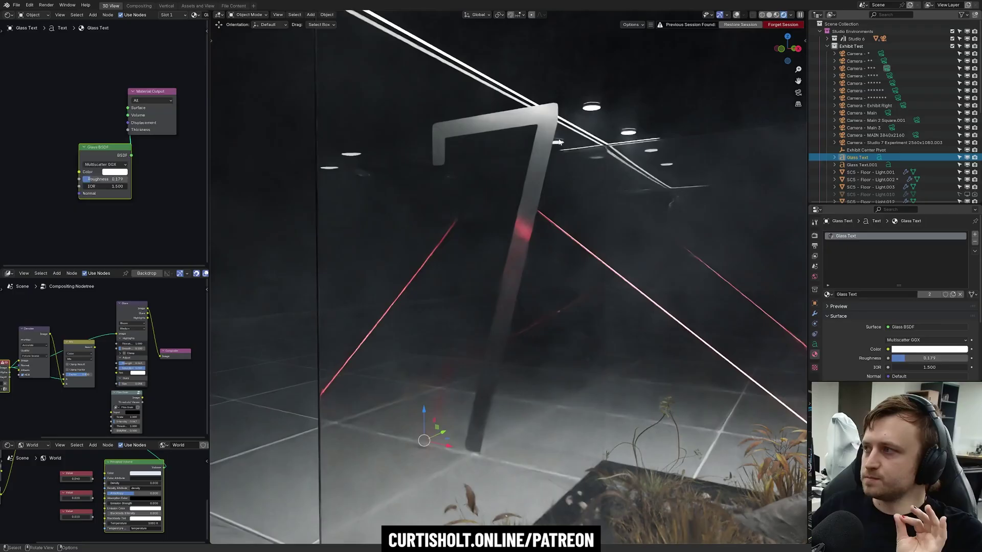
Examine the node network that drives the roughness in the Exhibit Glass material
left_click(246, 210)
mouse_move(119, 210)
middle_mouse_down()
mouse_move(134, 213)
mouse_move(125, 212)
middle_mouse_up()
scroll(124, 225, "down", 2)
middle_click_drag(67, 230, 133, 219)
scroll(124, 225, "down", 3)
scroll(124, 229, "down", 1)
scroll(493, 451, "down", 5)
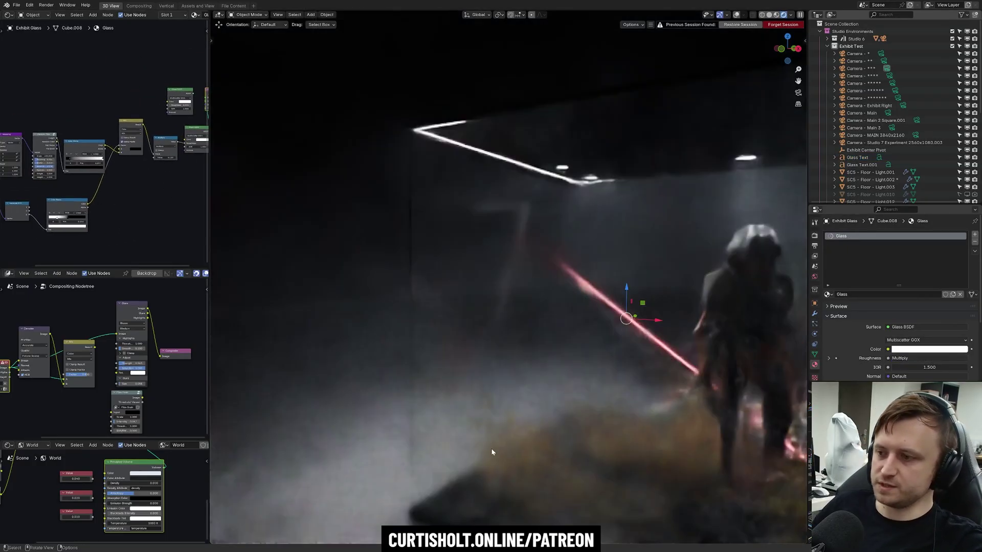
Try a roughness of 0 and then about 0.88 on the 7 lettering's Glass BSDF
middle_click_drag(600, 456, 505, 377, "shift")
scroll(504, 376, "up", 3)
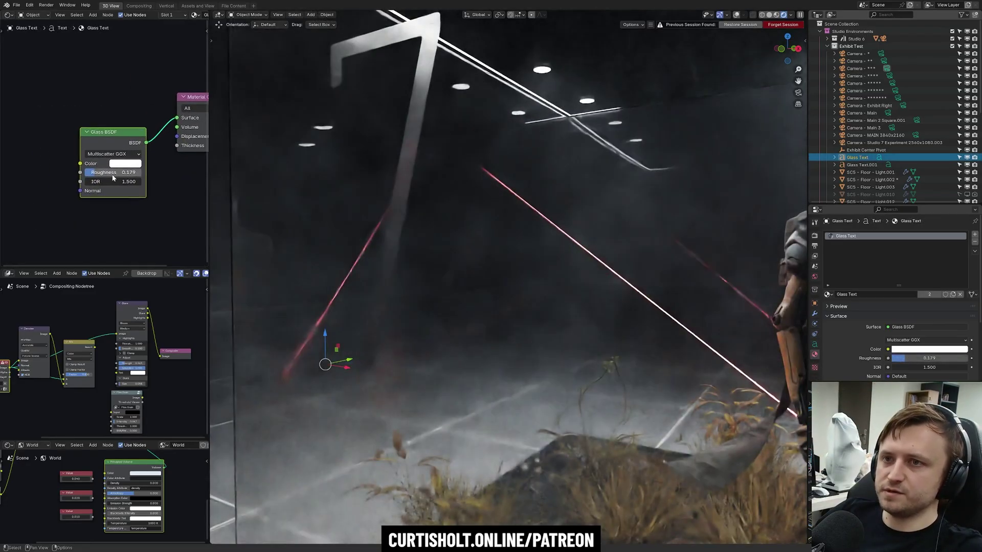
left_click_drag(109, 176, 83, 172)
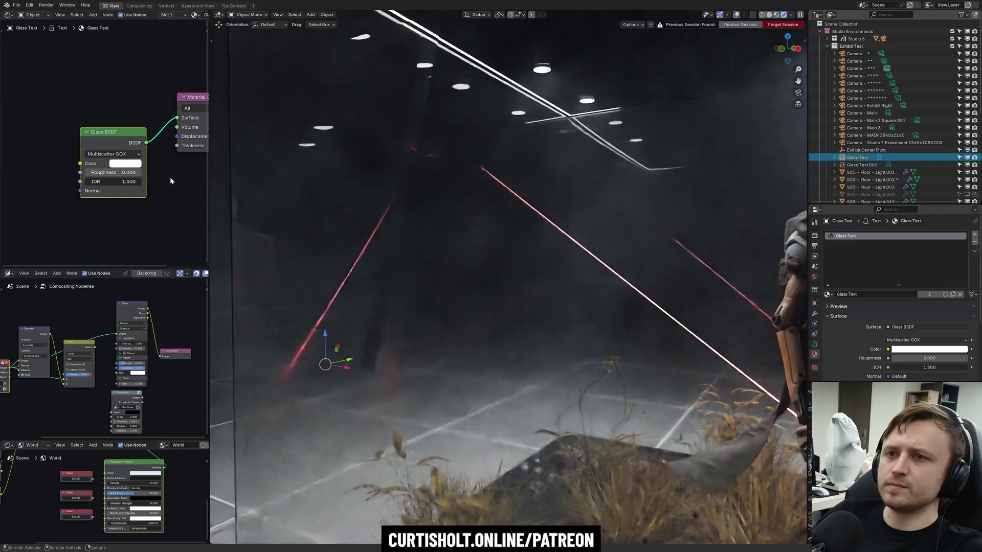
left_click_drag(110, 173, 164, 173)
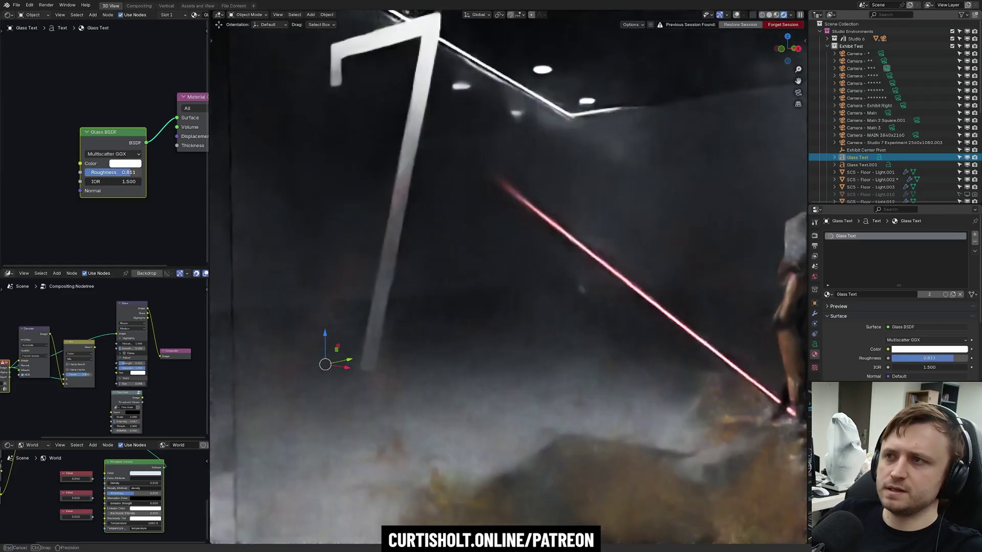
Try a violet color on the lettering's Glass BSDF, then undo the color and roughness changes
left_click(131, 163)
left_click_drag(134, 76, 125, 63)
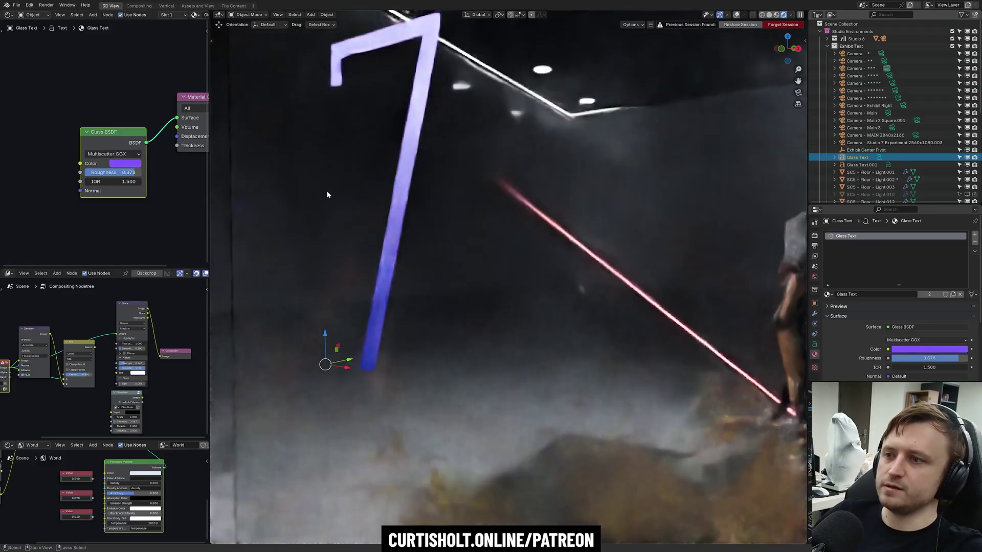
key("ctrl+z")
key("ctrl+z")
key("ctrl+z")
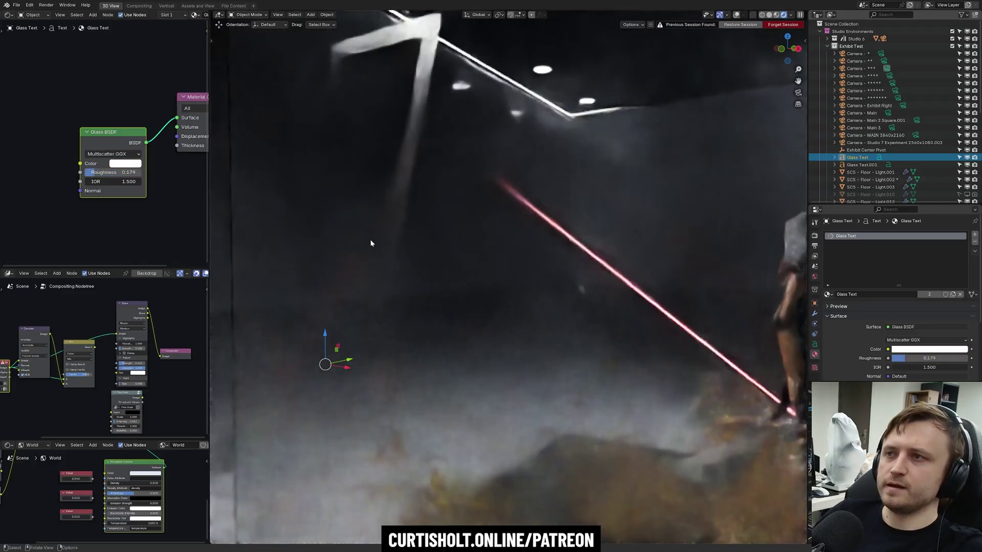
Turn viewport denoising off to compare the exhibit render from another angle, then turn it back on
middle_click_drag(426, 263, 440, 264)
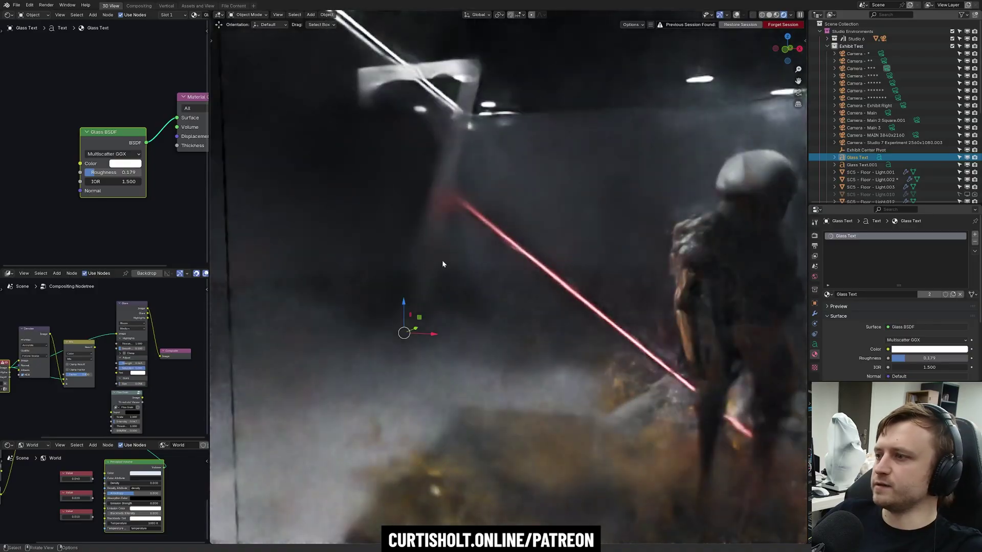
key("alt+a")
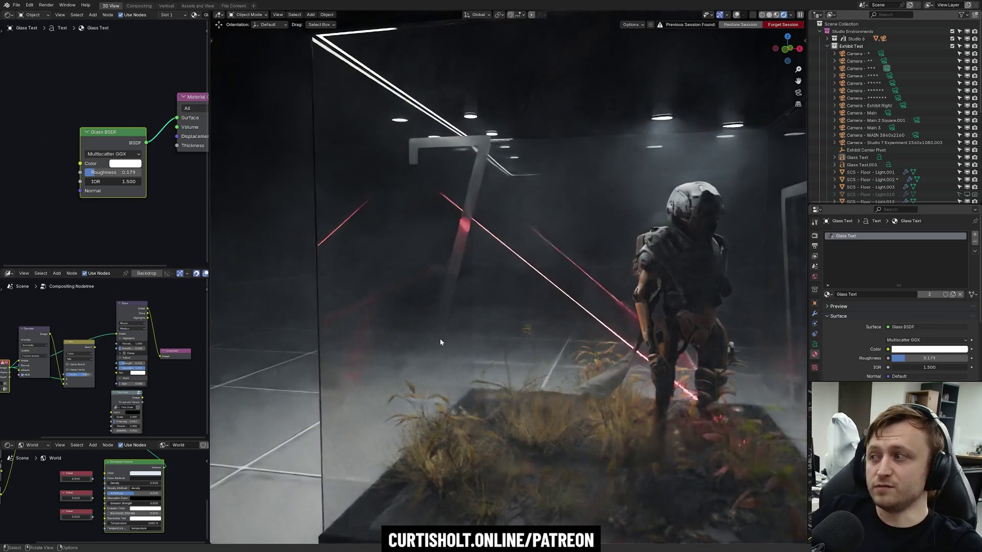
left_click(814, 235)
scroll(850, 342, "down", 2)
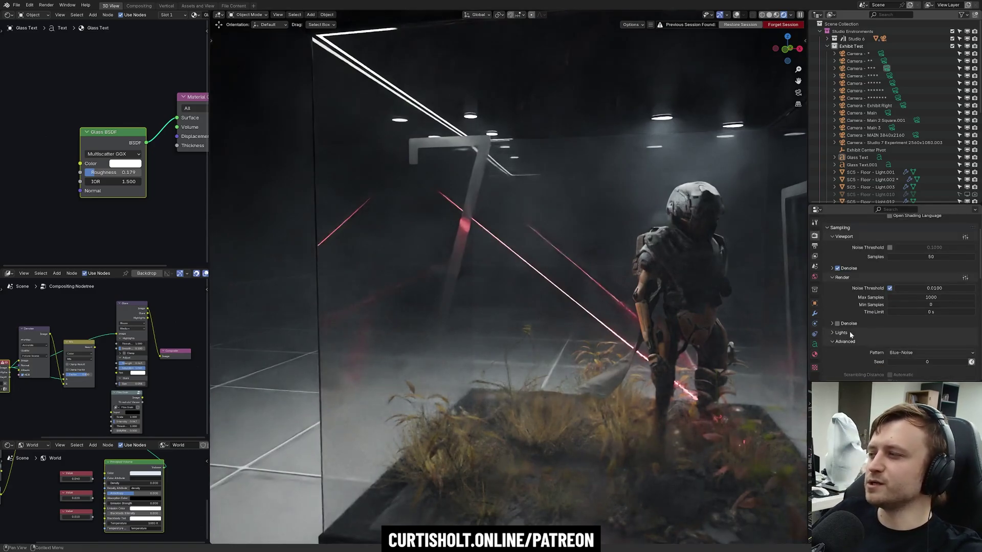
left_click(838, 268)
middle_click_drag(670, 330, 547, 320)
scroll(573, 320, "down", 2)
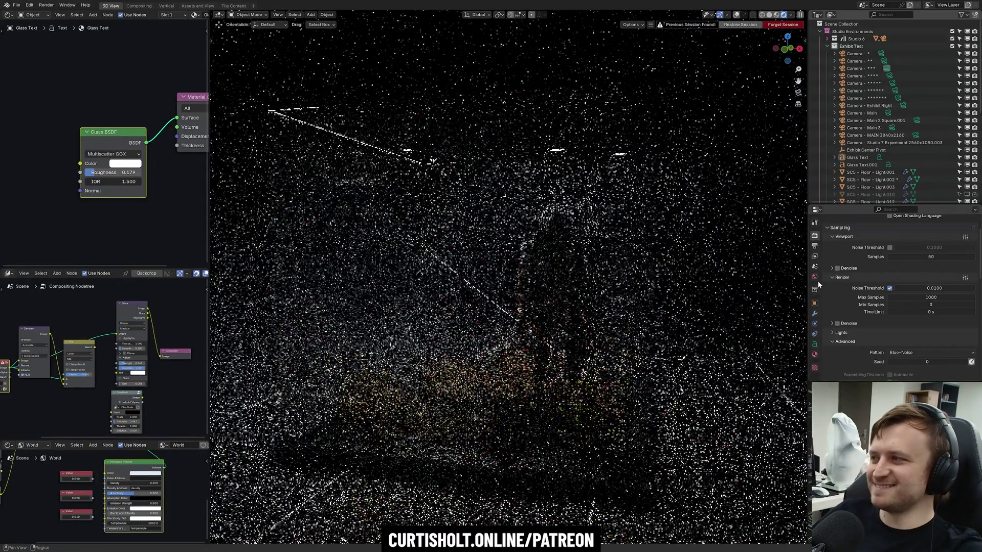
left_click(837, 268)
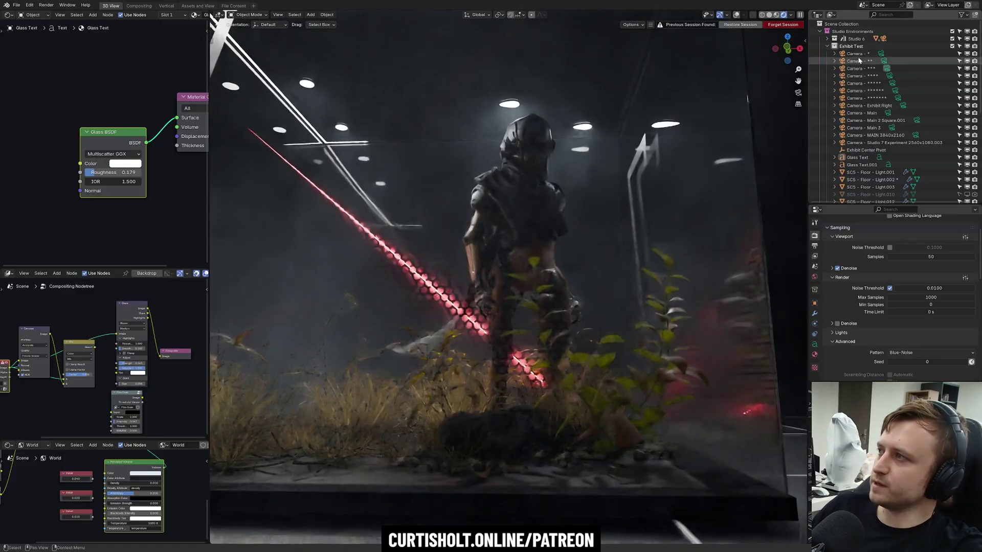
View the exhibit through Camera - **** and then through Camera - *****
left_click(890, 77)
key("ctrl+KP_0")
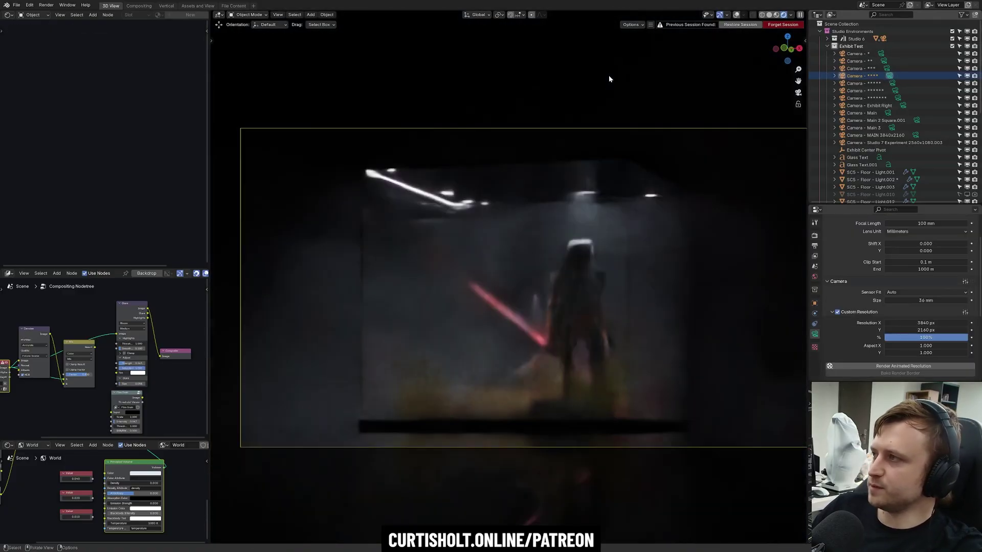
left_click(892, 83)
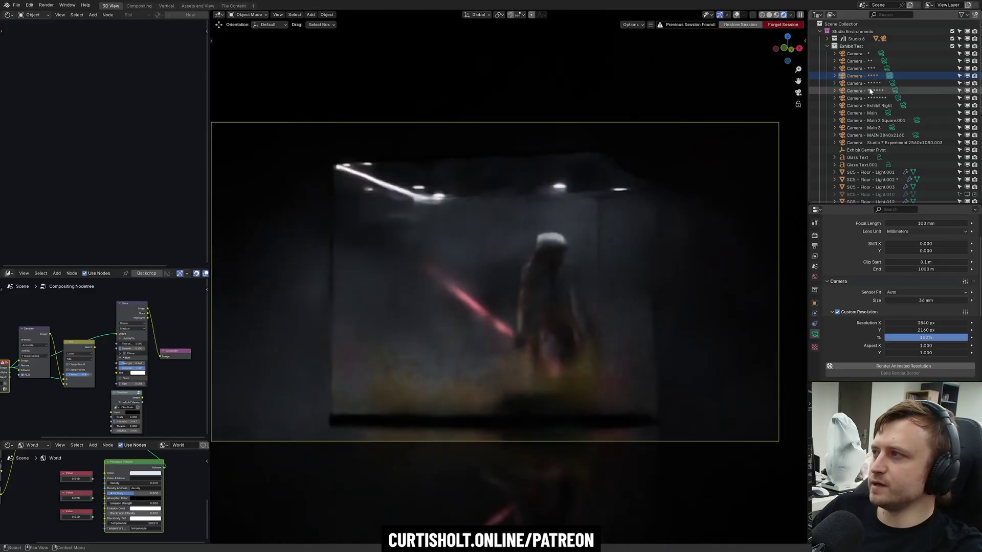
left_click(892, 83)
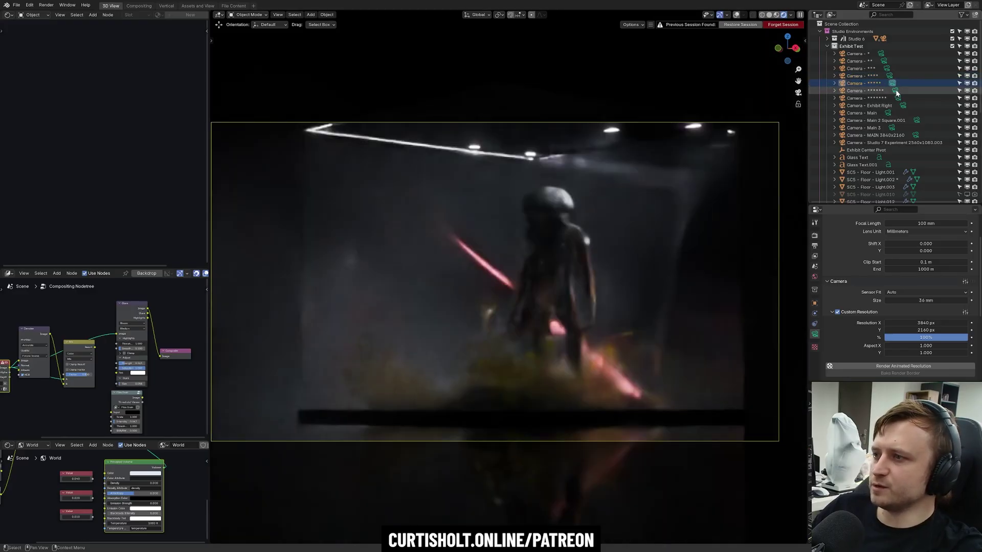
Compare the framing and resolution of Camera - *, Camera - ** and Camera - ***, ending on Camera - **
left_click(871, 55)
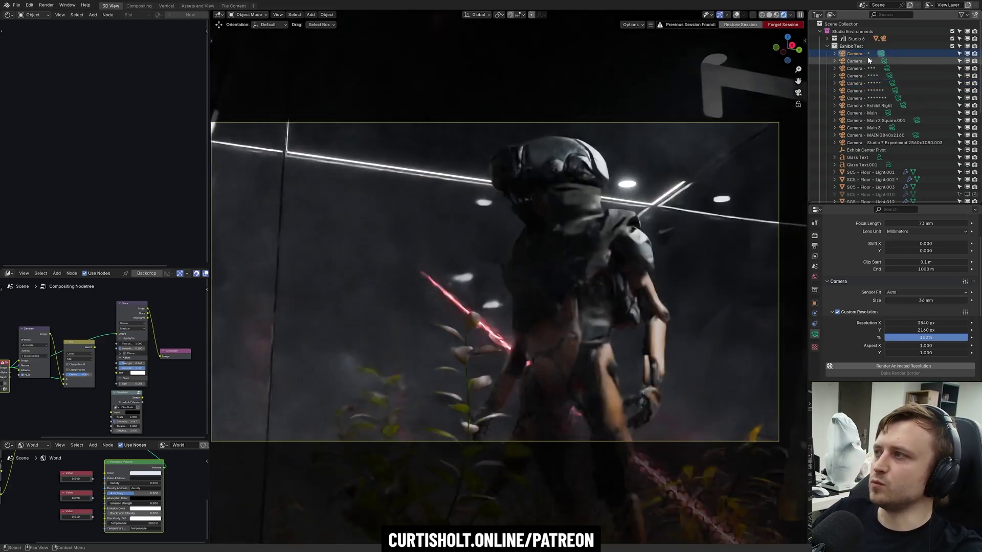
left_click(885, 62)
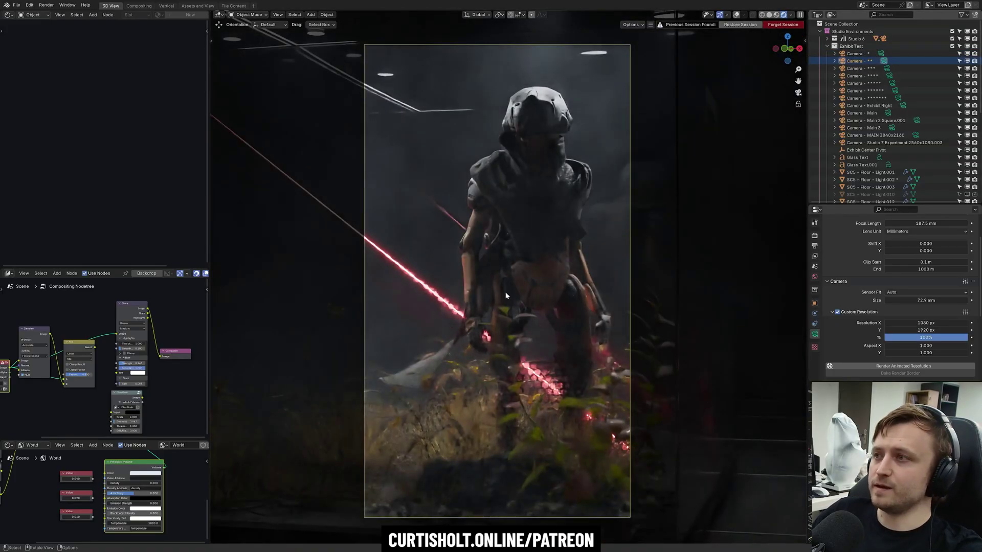
left_click(895, 68)
scroll(920, 150, "down", 2)
left_click(890, 60)
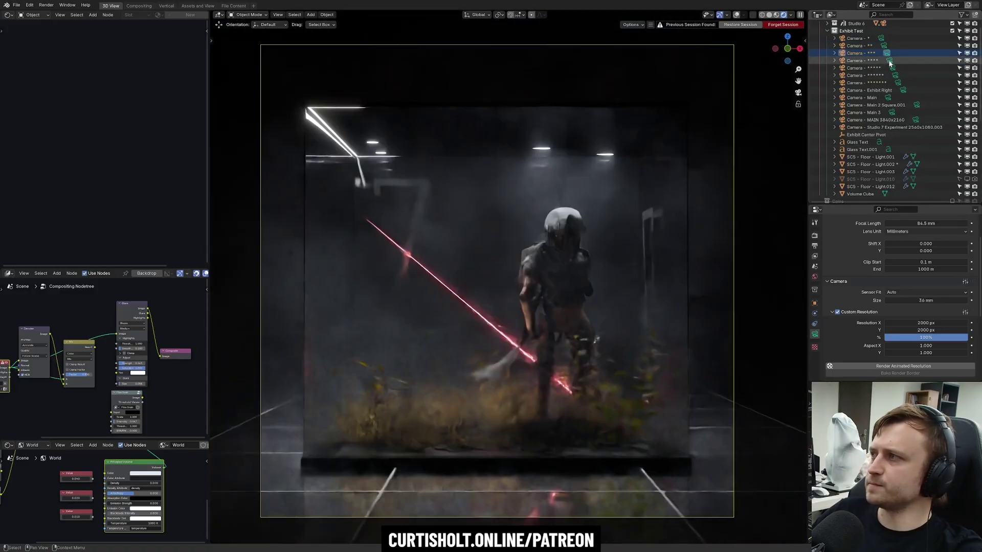
left_click(884, 45)
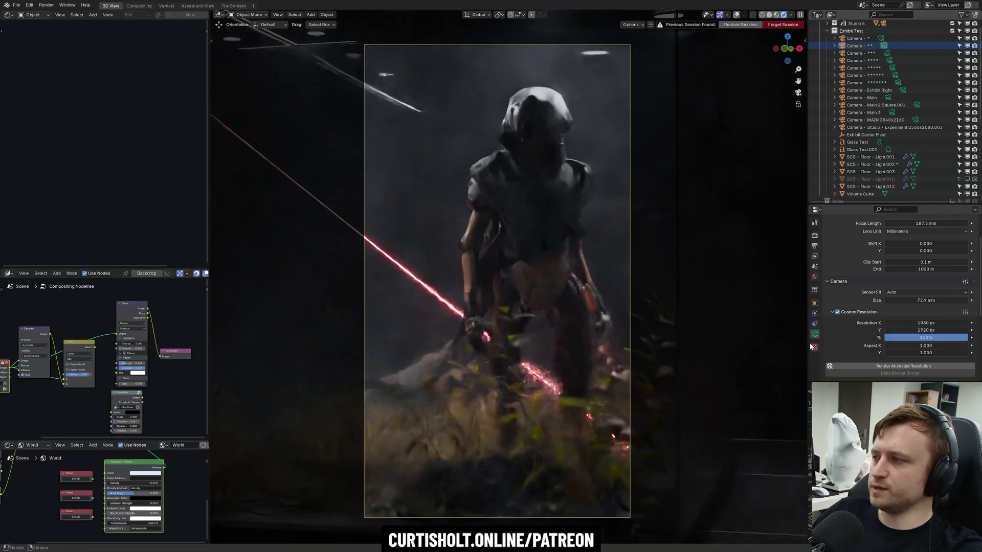
Show the details of the installed Per-Camera Resolution extension in the preferences
left_click(29, 5)
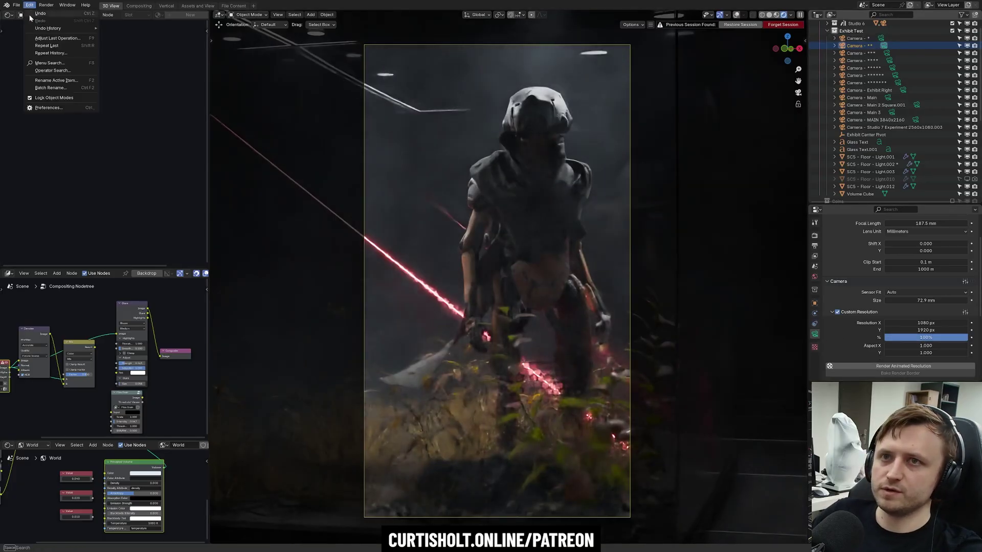
left_click(51, 104)
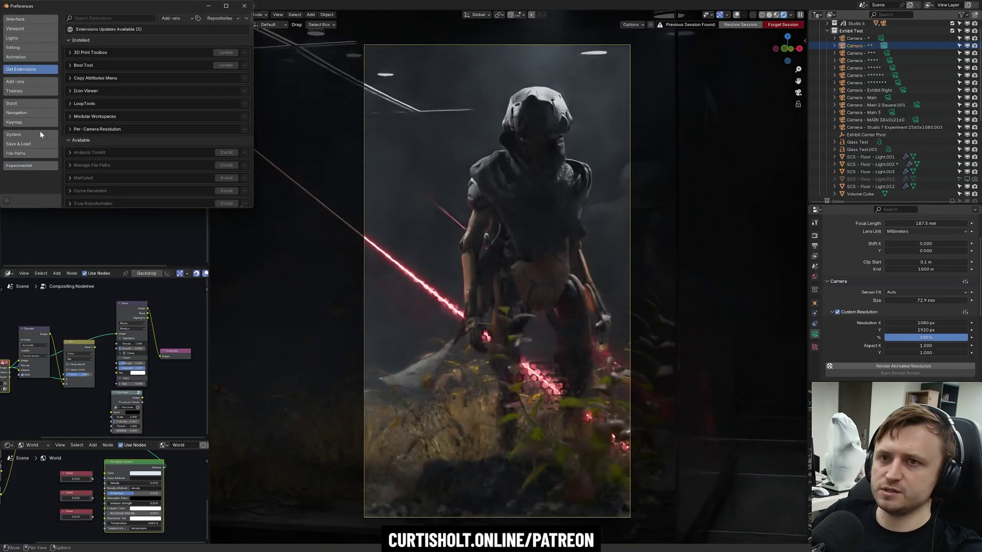
left_click(45, 153)
left_click(46, 70)
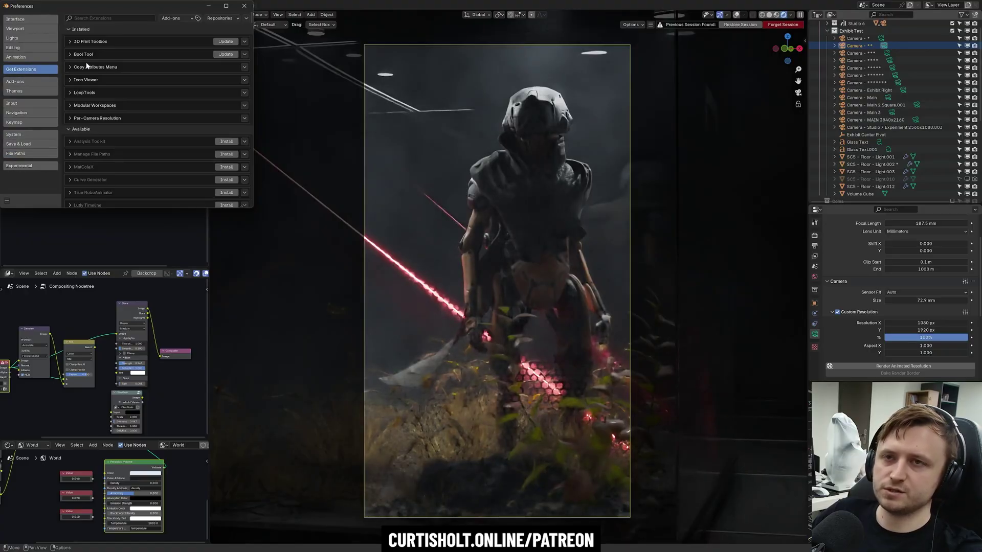
left_click(71, 118)
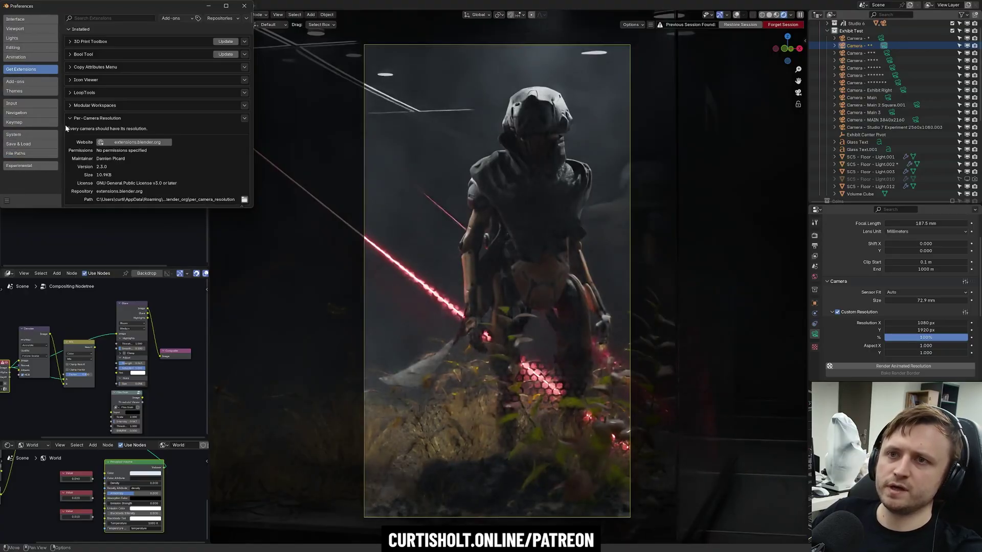
Close the preferences and view the exhibit from outside the camera alongside the Exhibit Glass material's hexagon nodes
scroll(88, 154, "down", 1)
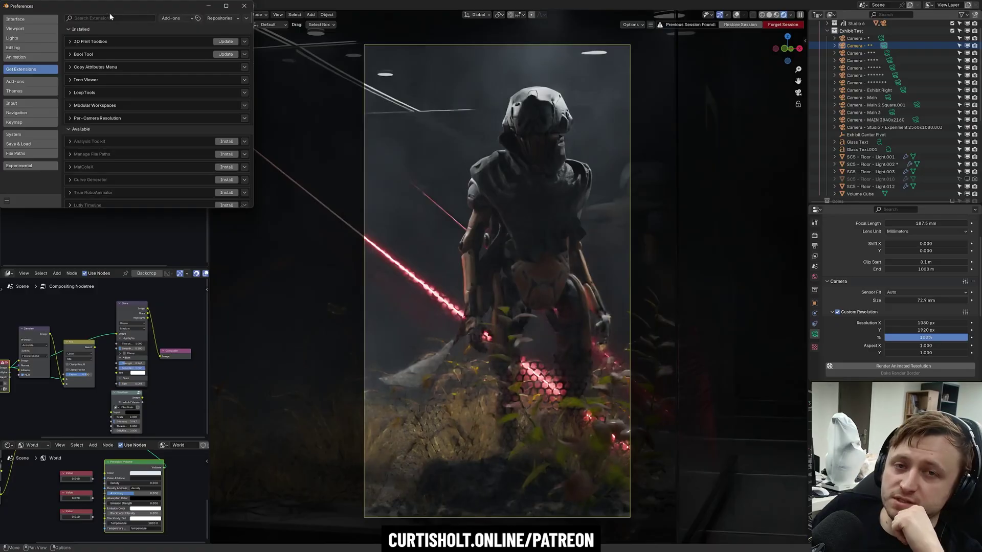
left_click(244, 6)
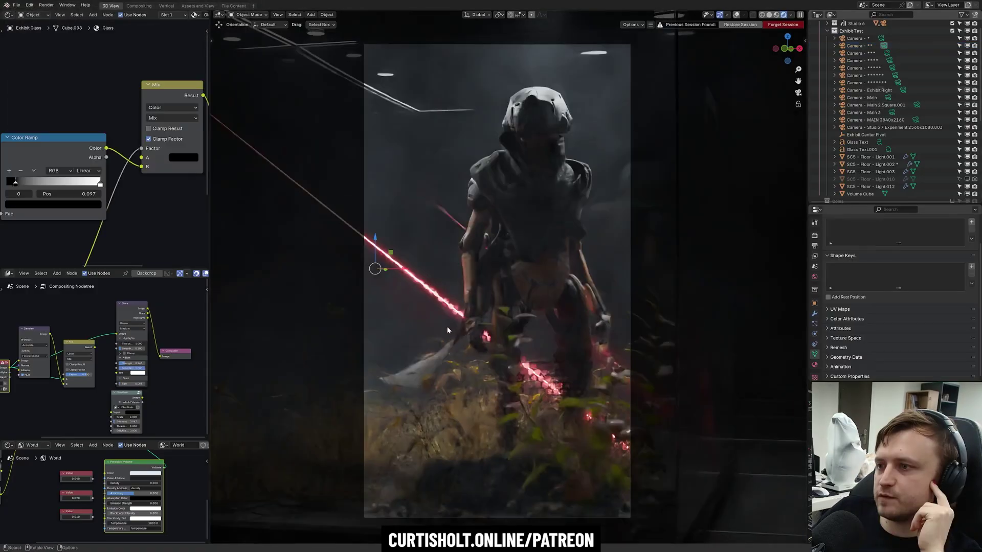
middle_click_drag(465, 332, 456, 342)
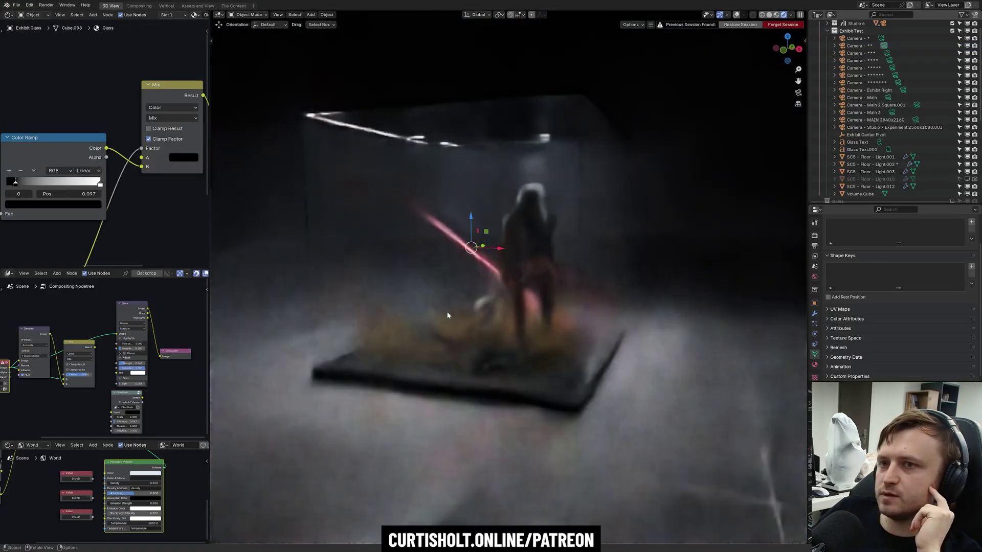
scroll(88, 225, "down", 4)
middle_click_drag(88, 226, 204, 207)
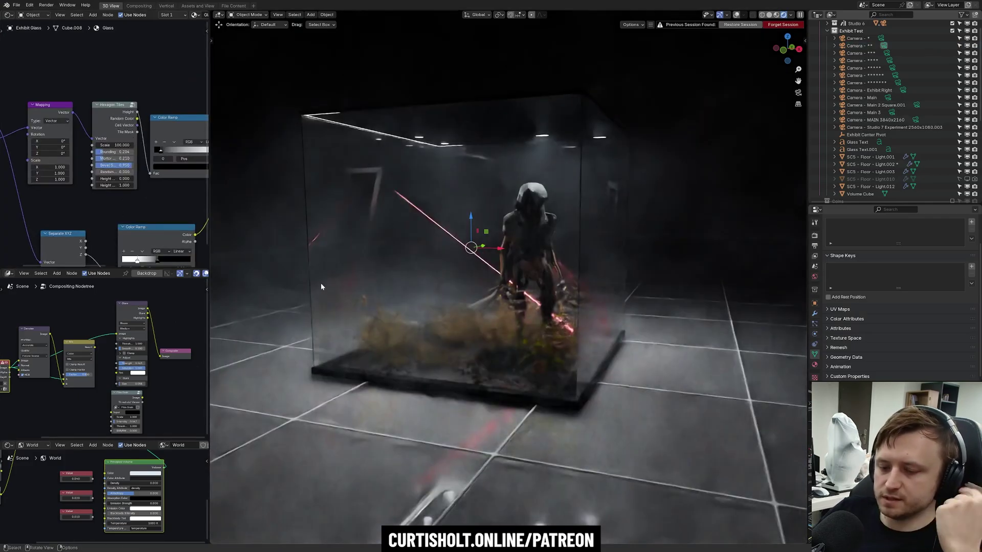
Show the Procedural Patterns library in an asset browser below the viewport and examine the glass material's Hexagon Tiles node
key("shift+space")
left_click(393, 300)
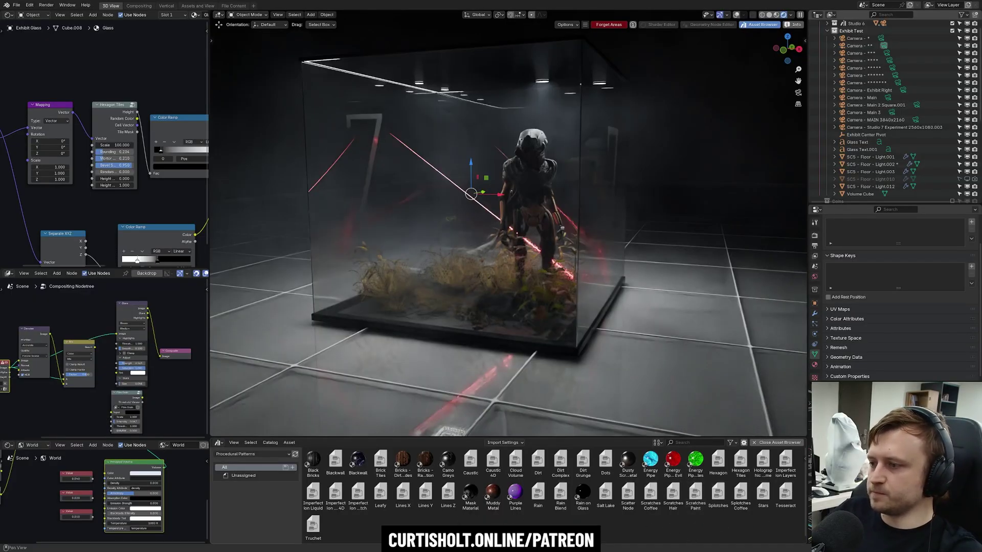
scroll(552, 486, "down", 1)
scroll(104, 144, "up", 2)
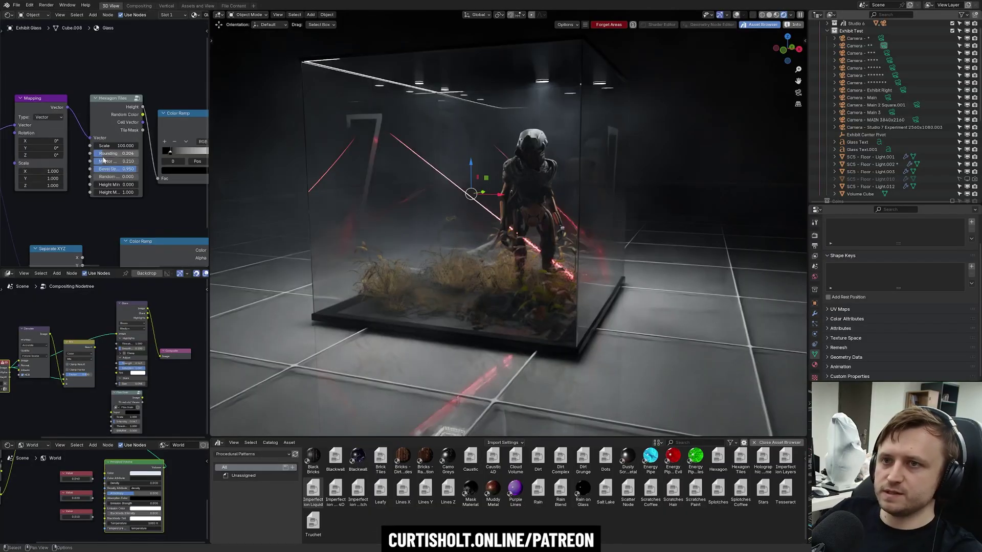
scroll(521, 256, "up", 6)
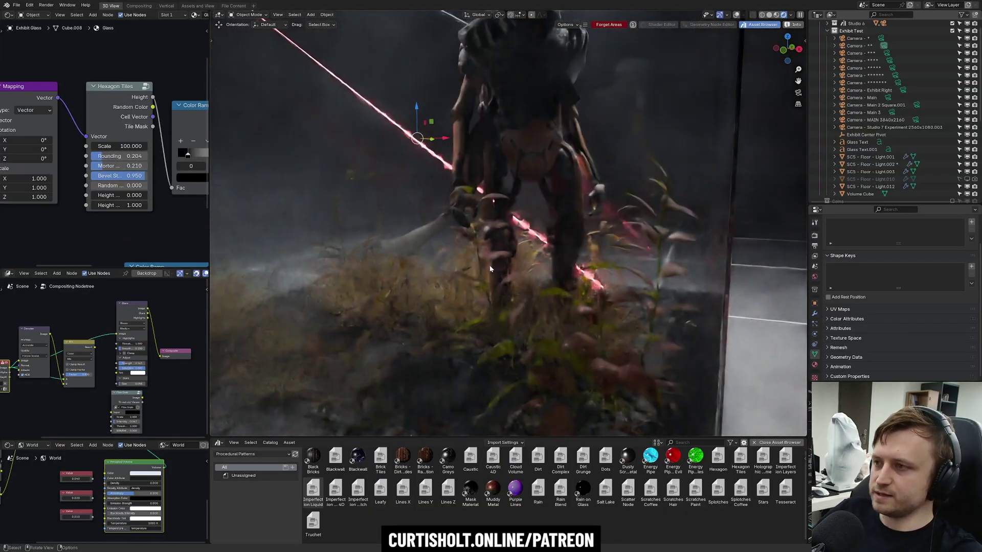
scroll(93, 91, "down", 4)
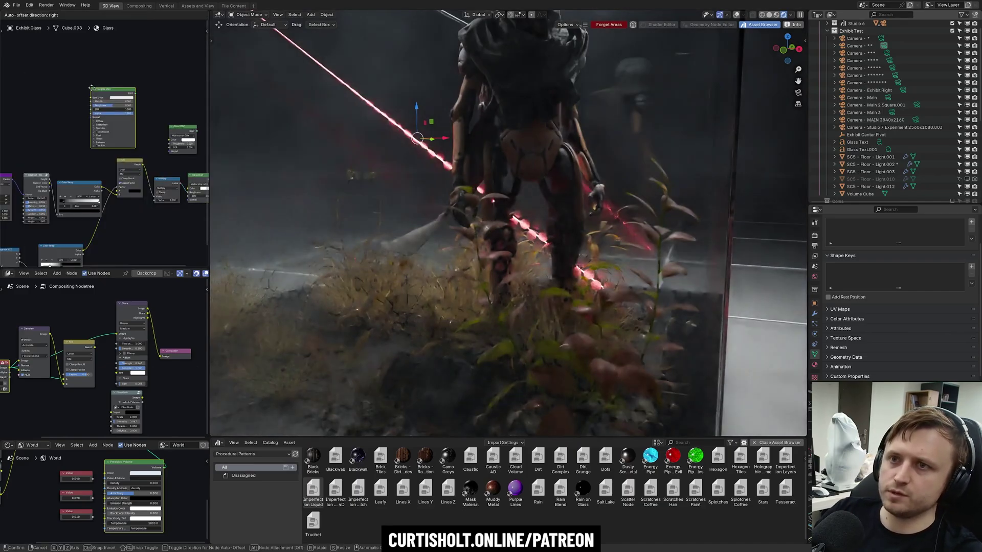
Preview the hexagon pattern on the glass by wiring its Color Ramp into a Principled BSDF's base color and that shader into the material output
left_click_drag(50, 179, 91, 97)
middle_click_drag(135, 93, 89, 86)
left_click_drag(89, 86, 163, 128)
middle_click_drag(53, 147, 111, 150)
Inspect the glass box up close and check its mesh in Edit Mode, returning to Object Mode
middle_click_drag(481, 202, 494, 205)
middle_click_drag(385, 208, 467, 258)
key("Tab")
key("u")
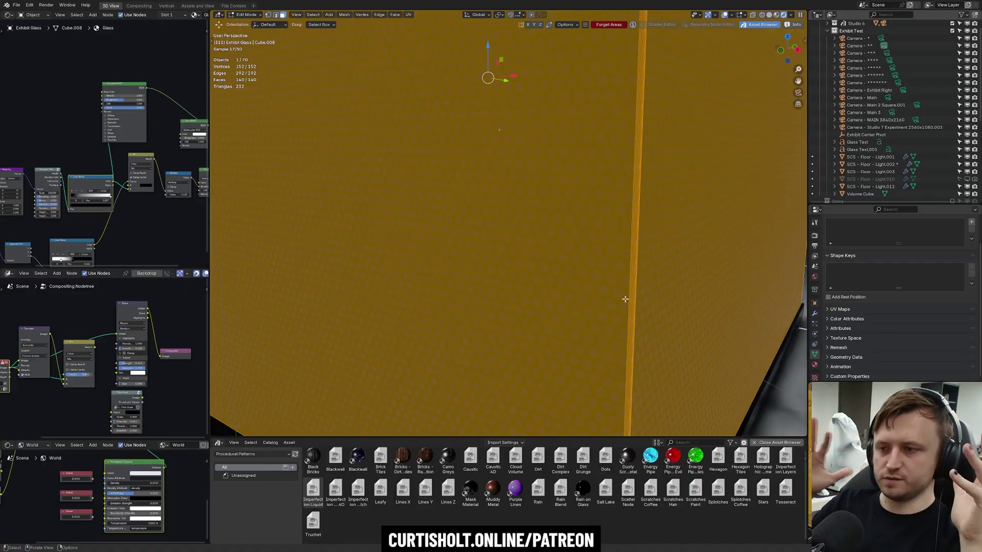
key("Tab")
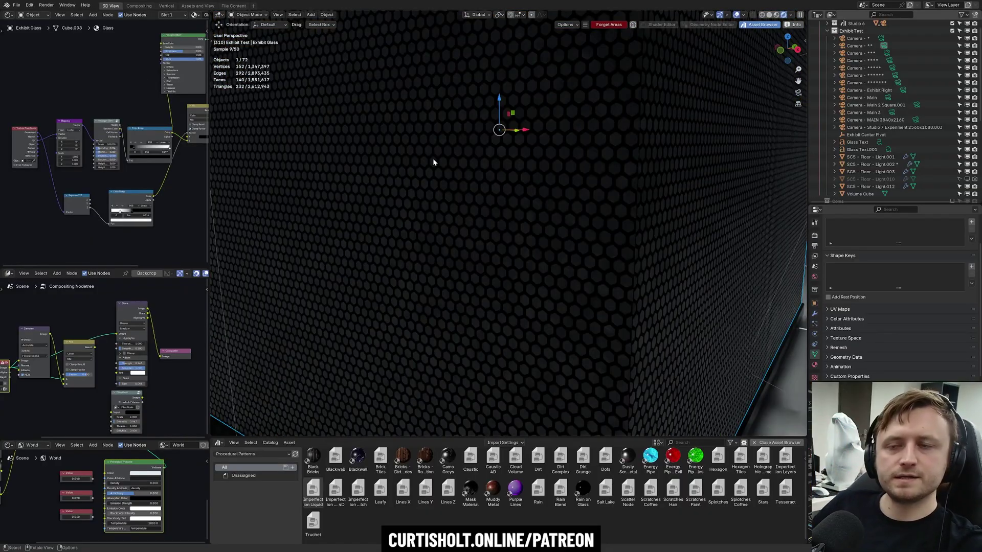
Examine how the Texture Coordinate, Separate XYZ, Color Ramp and Mix nodes build the hexagon pattern and its vertical gradient
scroll(21, 146, "up", 4)
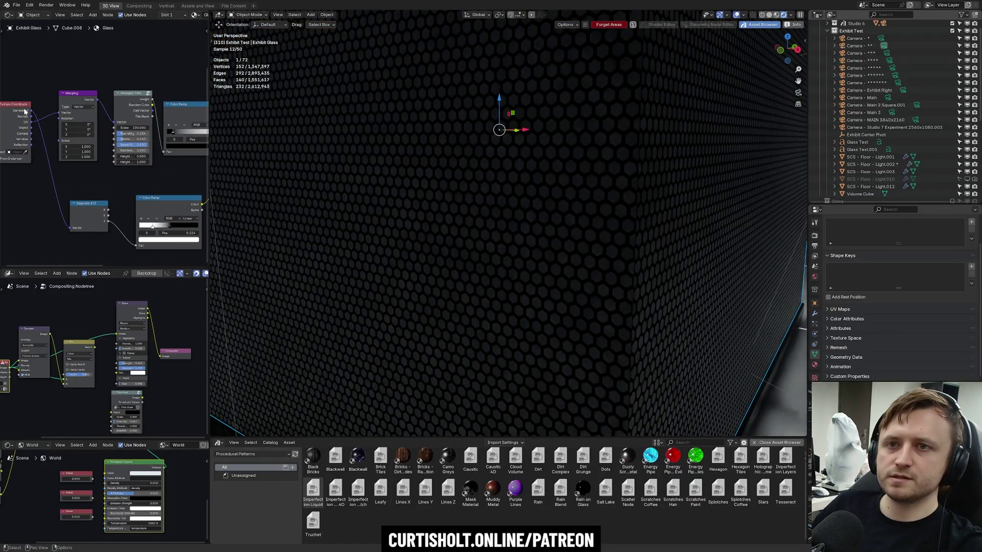
middle_click_drag(106, 227, 73, 188)
scroll(127, 217, "up", 3)
middle_click_drag(138, 194, 89, 196)
scroll(90, 196, "down", 2)
middle_click_drag(153, 115, 115, 196)
scroll(116, 196, "down", 1)
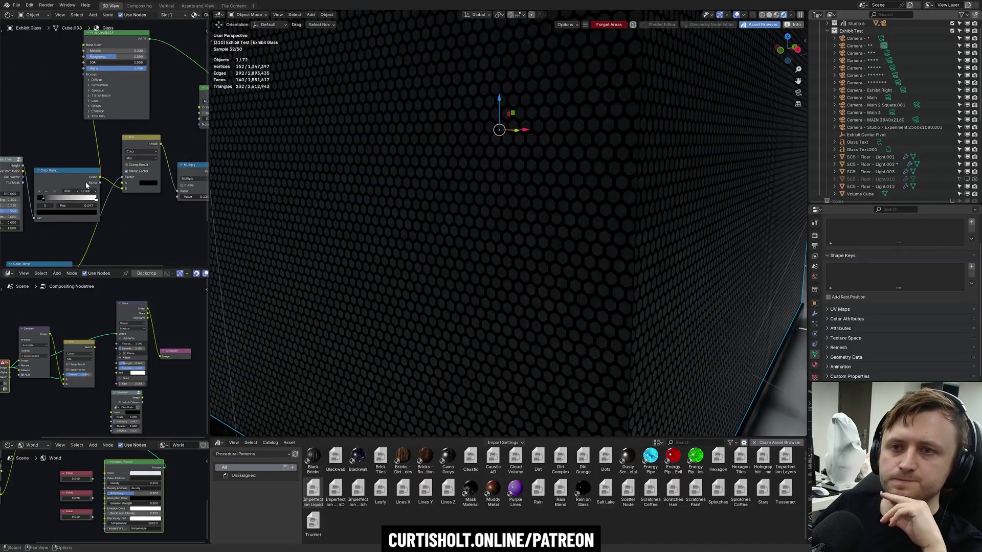
middle_click_drag(136, 202, 118, 153)
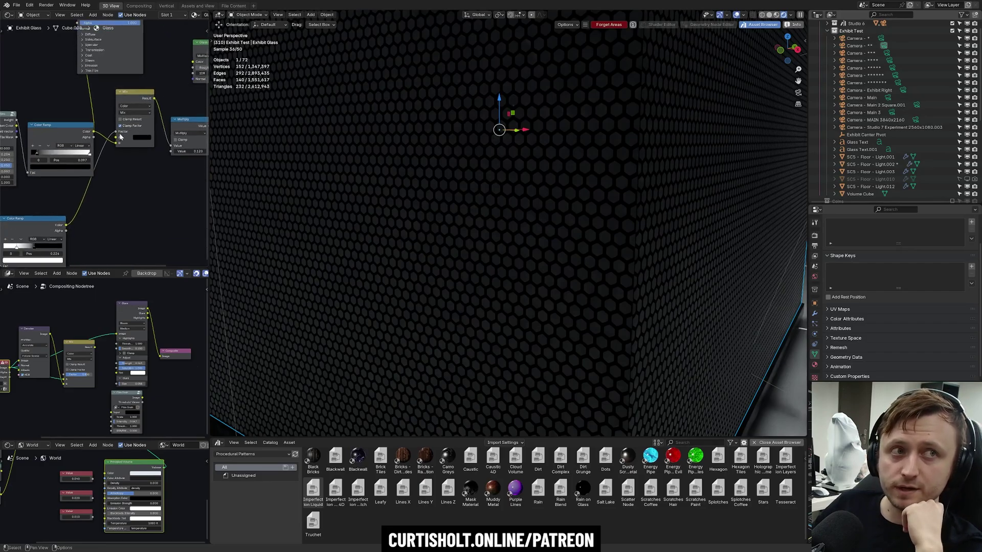
scroll(119, 137, "up", 3)
scroll(123, 137, "down", 2)
middle_click_drag(142, 153, 66, 168)
Reconnect the pattern-driven Glass BSDF to the material output's surface
left_click_drag(121, 139, 116, 133)
middle_click_drag(193, 138, 158, 157)
left_click_drag(163, 153, 154, 82)
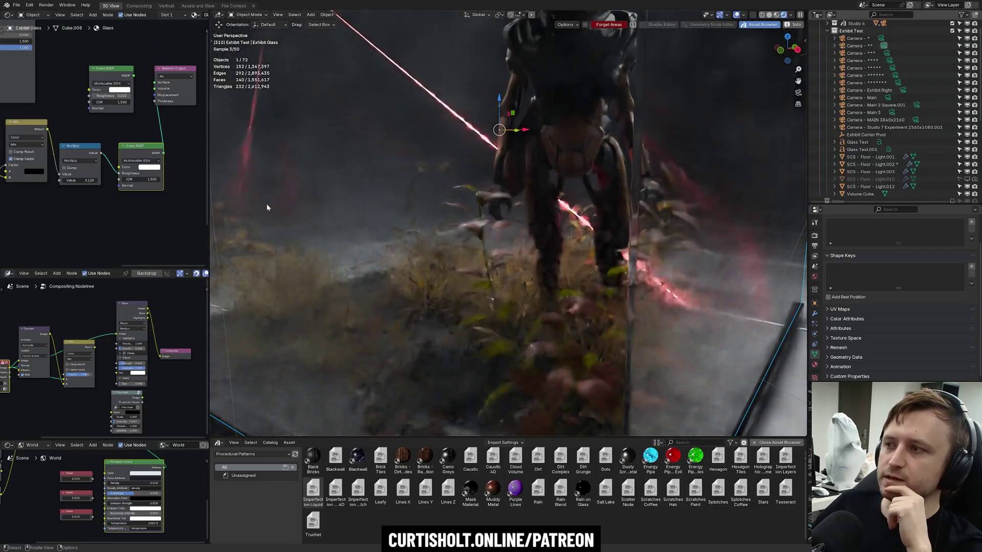
Exaggerate the frosted hexagons by raising the Multiply value to about 1.6 and shifting the dark stop of the gradient's Color Ramp
left_click_drag(79, 180, 122, 180)
scroll(303, 260, "down", 6)
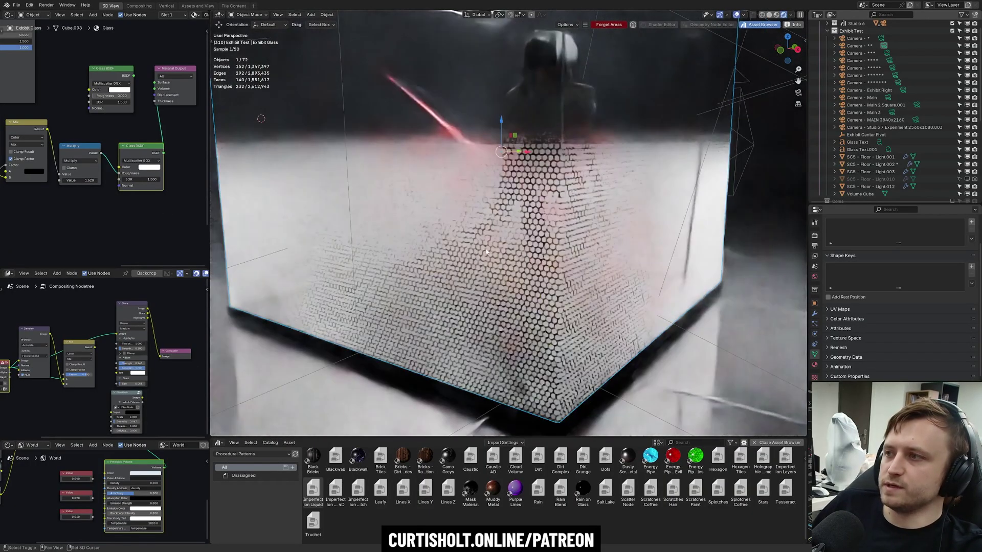
middle_click_drag(34, 200, 200, 110)
mouse_move(73, 200)
left_mouse_down()
mouse_move(102, 200)
mouse_move(73, 203)
left_mouse_up()
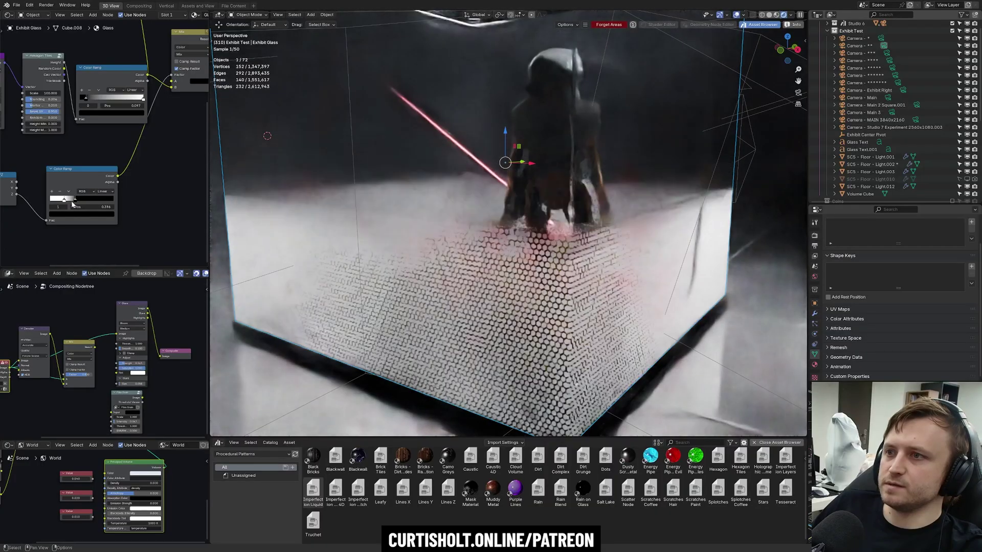
middle_click_drag(20, 206, 38, 206)
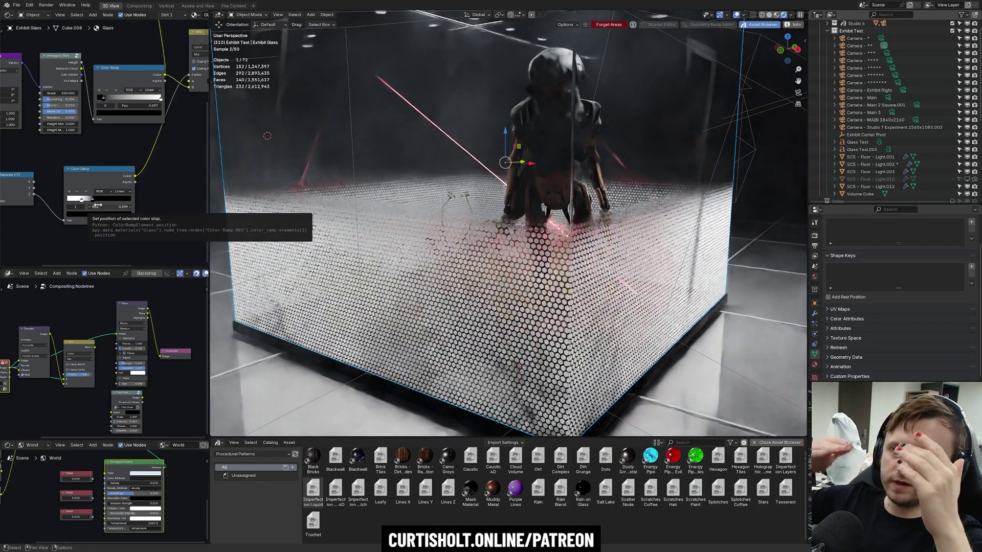
middle_click_drag(202, 142, 94, 175)
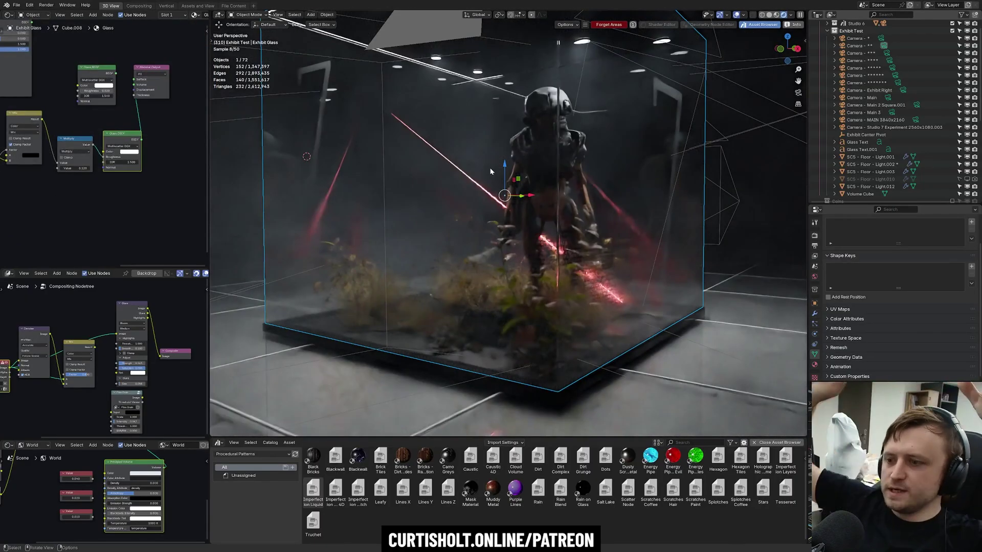
middle_click_drag(4, 210, 63, 218)
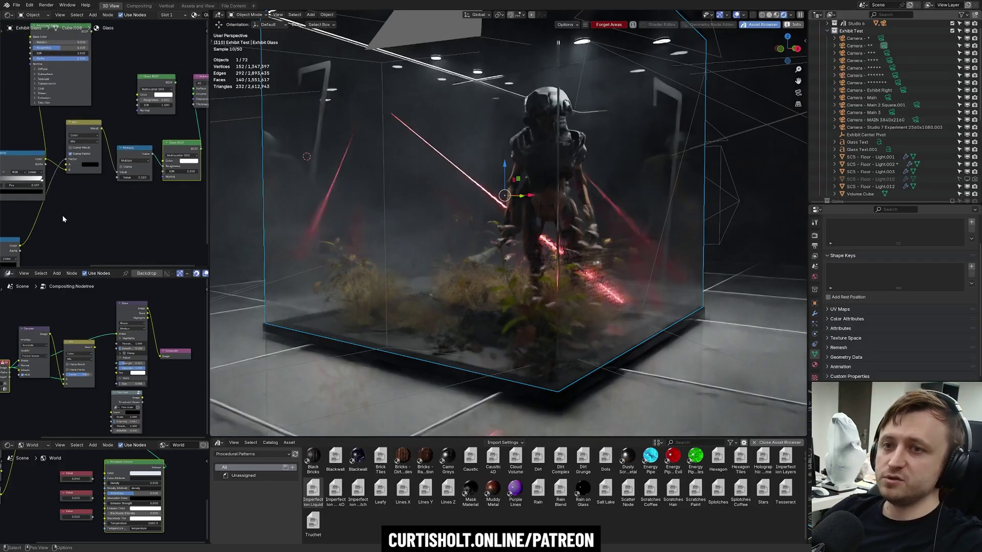
Maximize the glass node tree, fit all nodes in view and delete the Principled BSDF used for previewing
key("ctrl+space")
key("Home")
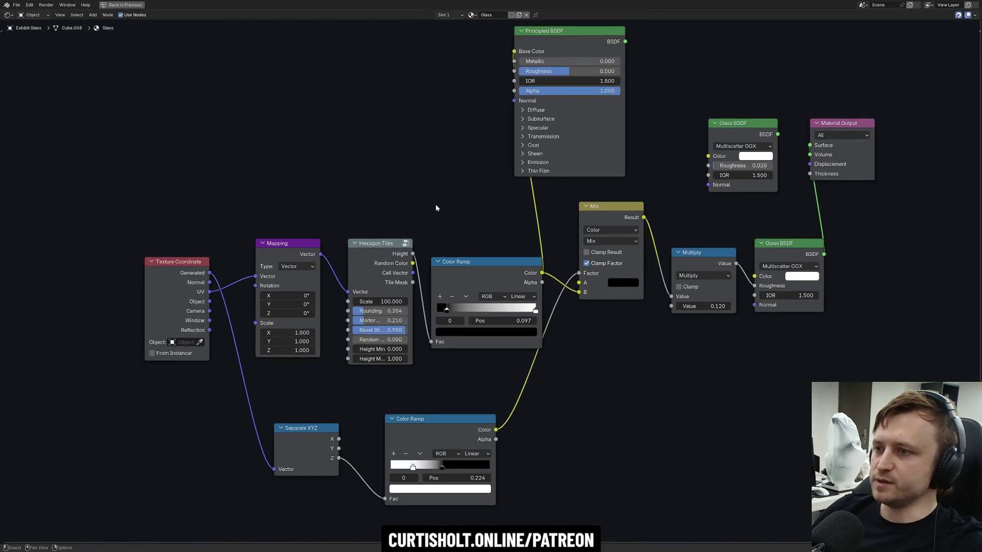
left_click(489, 60)
key("x")
Tidy the node layout by repositioning the upper Color Ramp, the Mix node and the unconnected Glass BSDF, and restore the normal editor layout
left_click_drag(434, 274, 435, 240)
left_click_drag(551, 223, 550, 248)
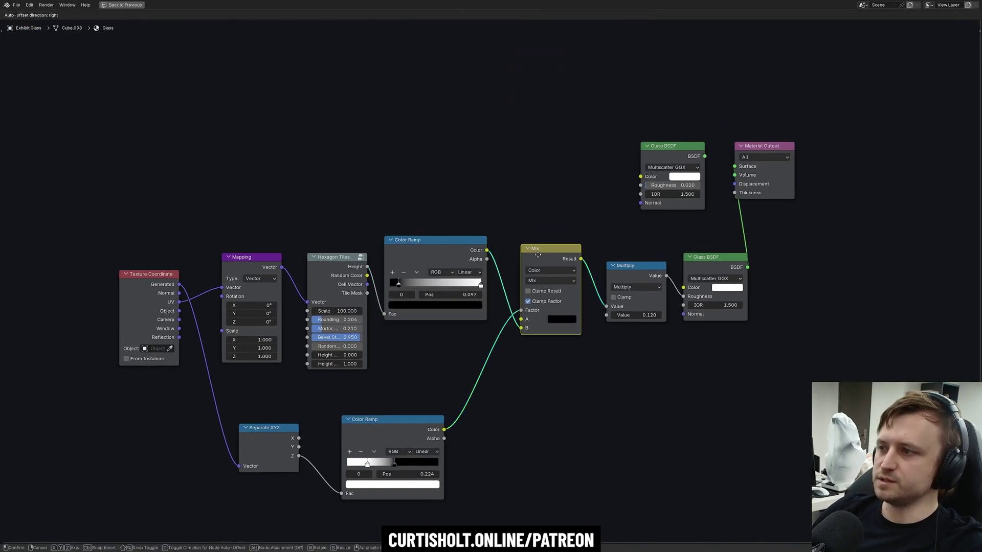
left_click(530, 432)
middle_click_drag(514, 441, 514, 411)
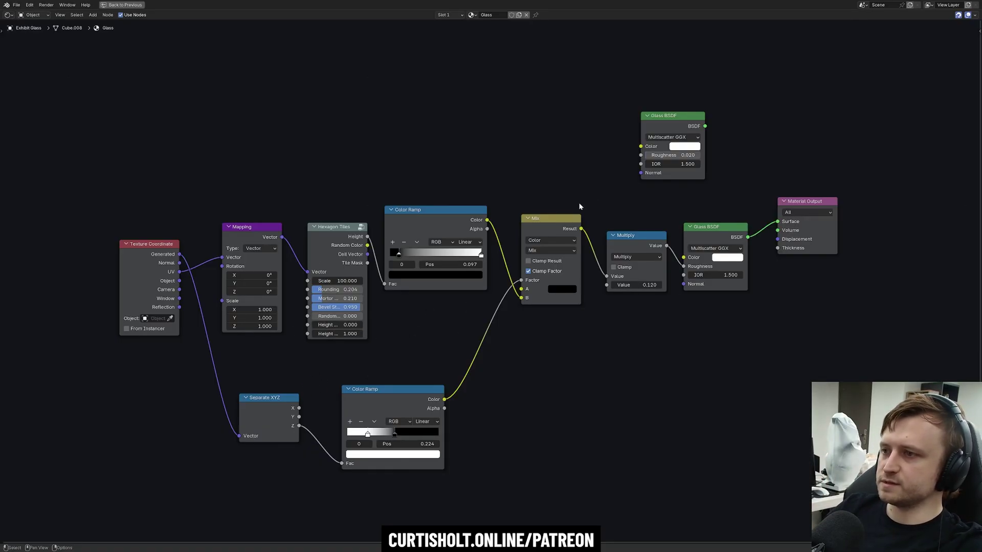
left_click_drag(661, 121, 694, 130)
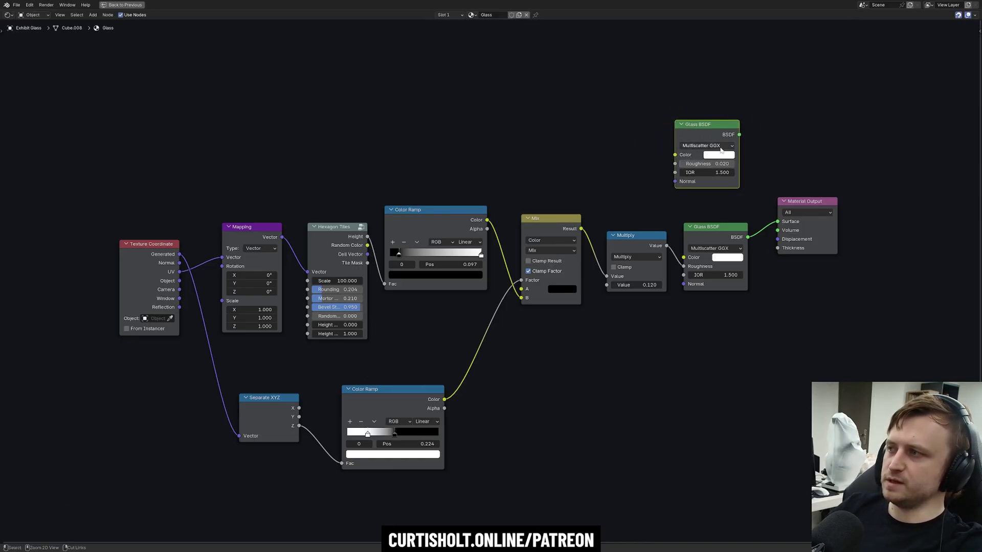
key("ctrl+space")
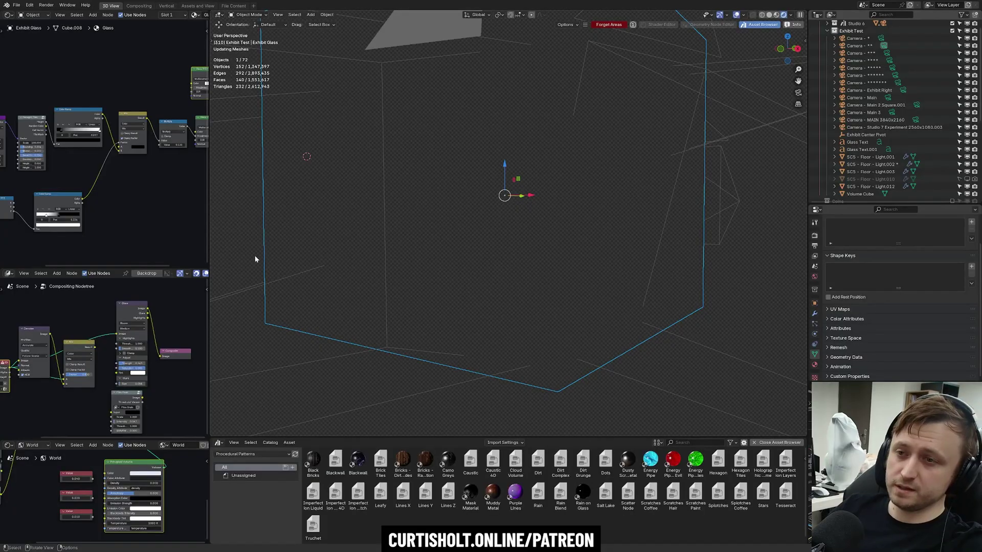
Compare the exhibit with plain glass by connecting the 0.020-roughness Glass BSDF to the material output, and undo that connection
middle_click_drag(53, 200, 26, 207)
scroll(26, 207, "up", 6)
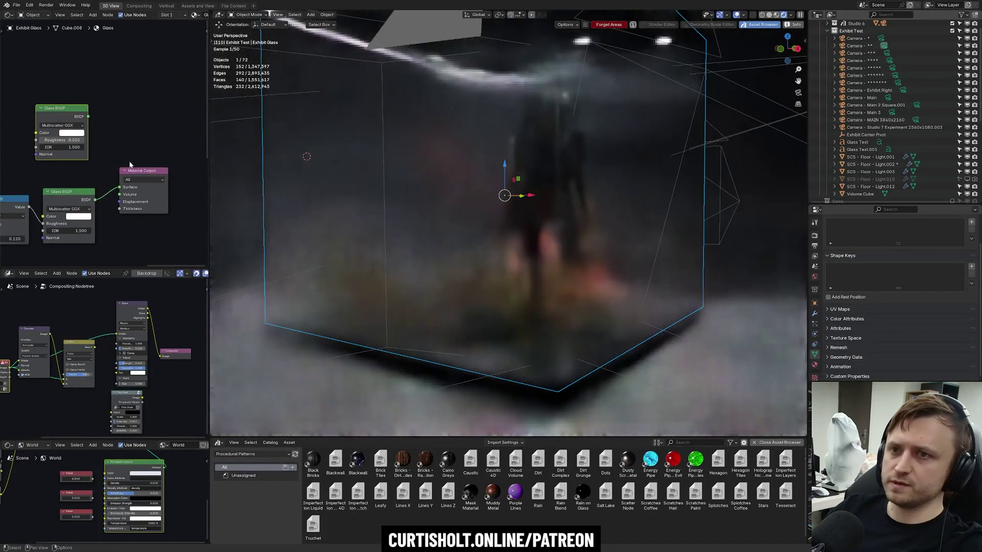
left_click_drag(129, 165, 124, 146)
left_click_drag(88, 116, 113, 167)
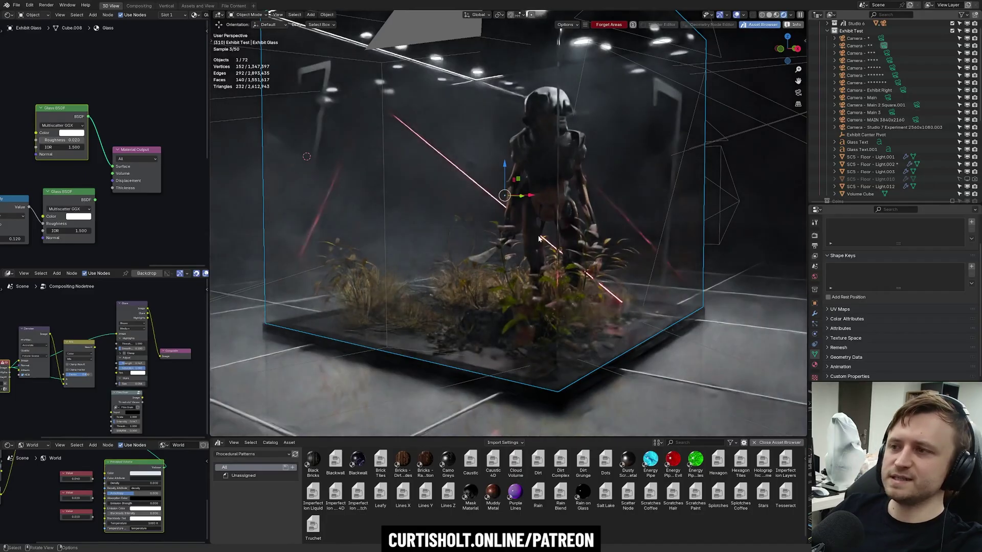
key("ctrl+z")
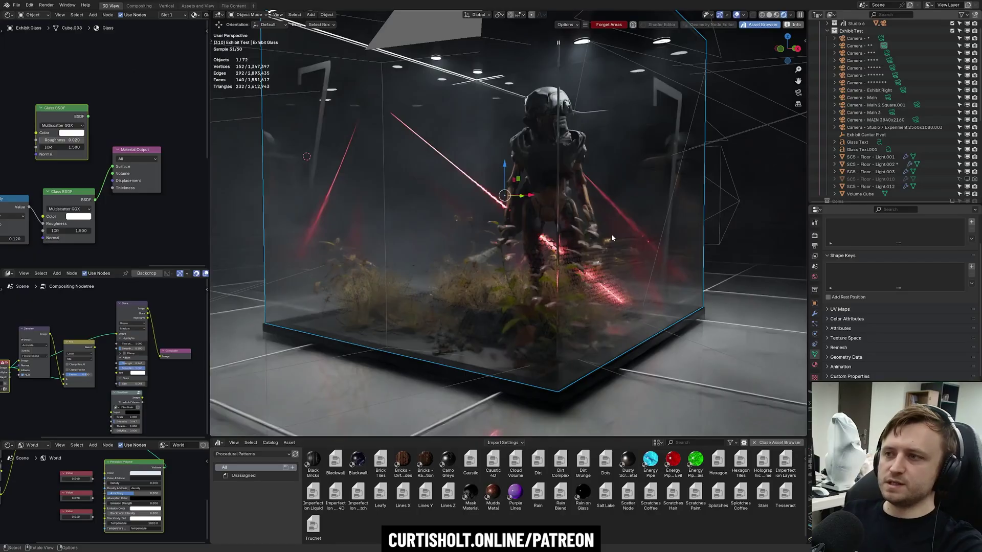
Select the red glowing pole crossing the exhibit and inspect its material's emission color and strength
middle_click_drag(612, 235, 562, 292)
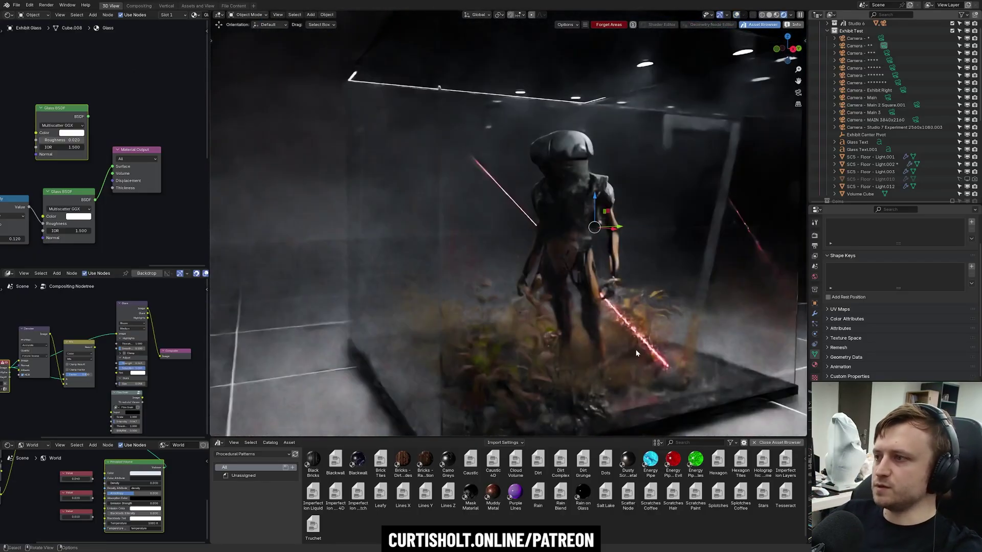
left_click(637, 344)
middle_click_drag(526, 234, 298, 250)
scroll(88, 189, "down", 1)
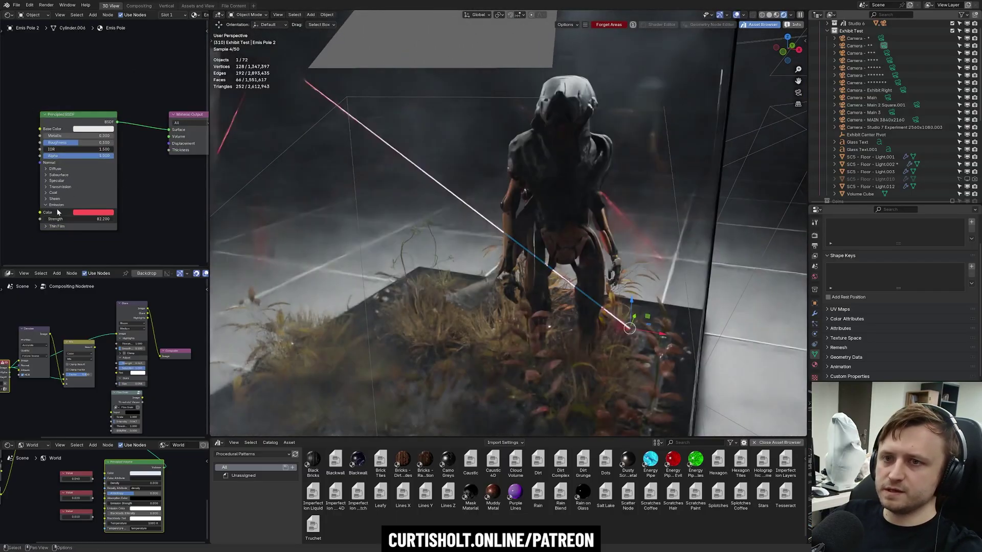
scroll(72, 210, "up", 2)
left_click(95, 212)
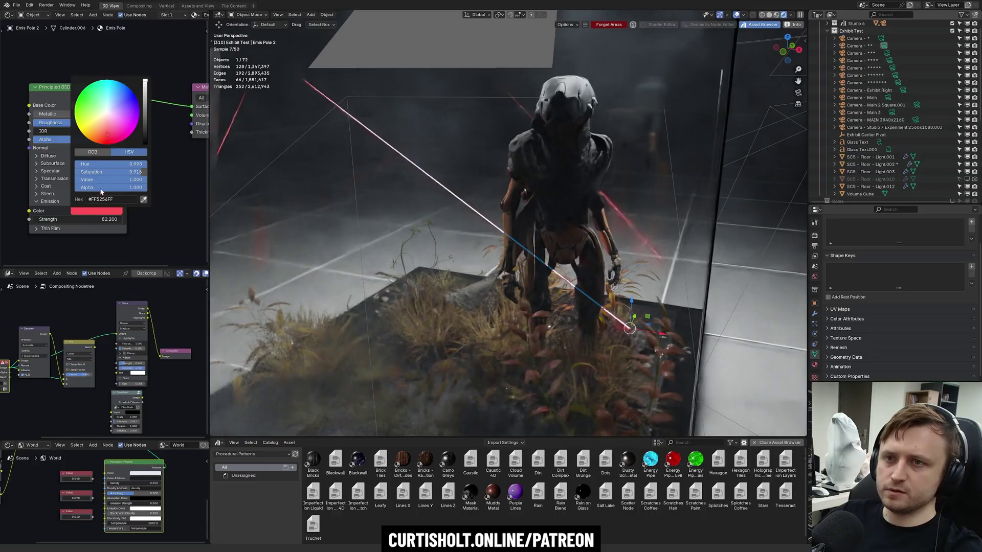
Deselect everything and examine the Glare node's bloom settings in the compositing node tree
key("alt+a")
scroll(105, 372, "up", 3)
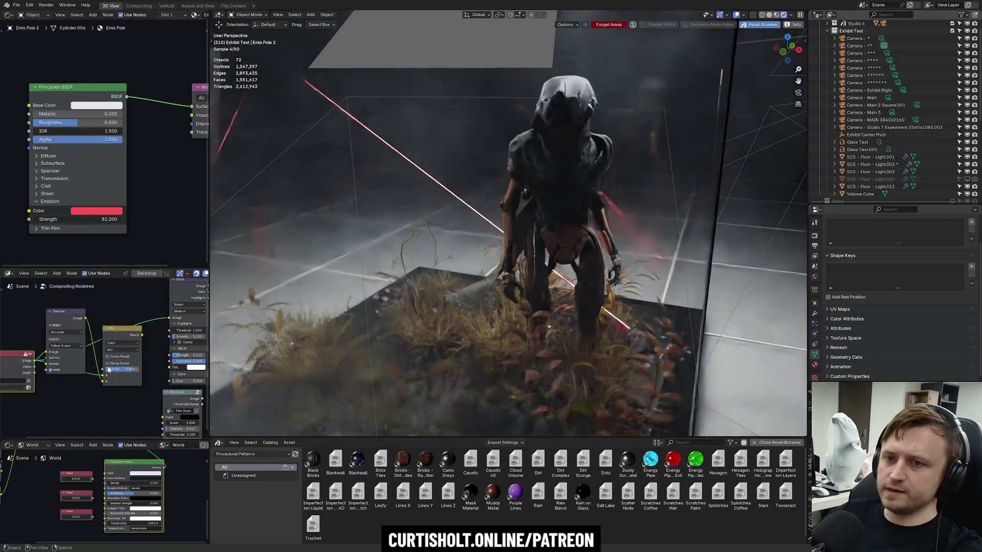
middle_click_drag(105, 373, 81, 384)
scroll(146, 317, "up", 2)
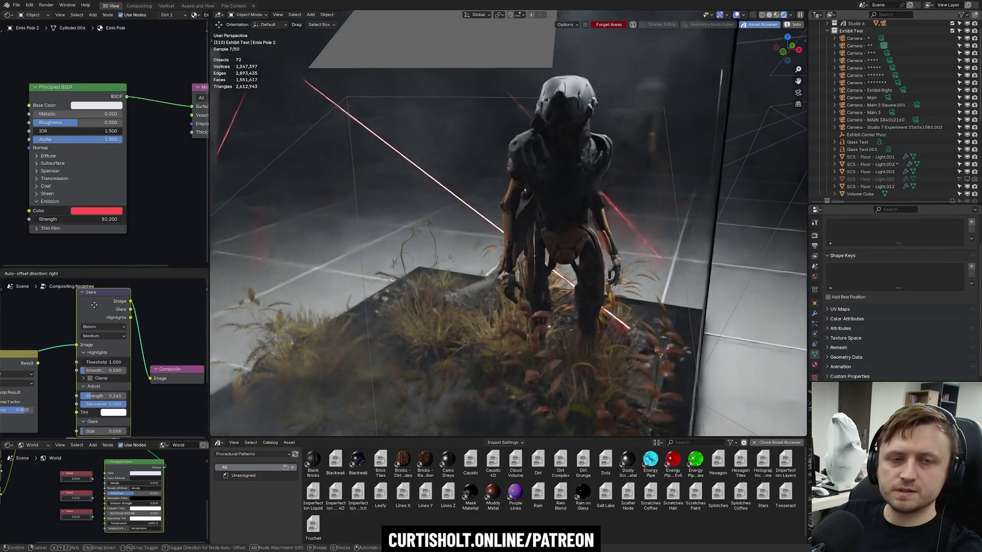
Look through the camera, select the red glowing pole and try out several free rotations of it across the figure
key("KP_0")
left_click(451, 254)
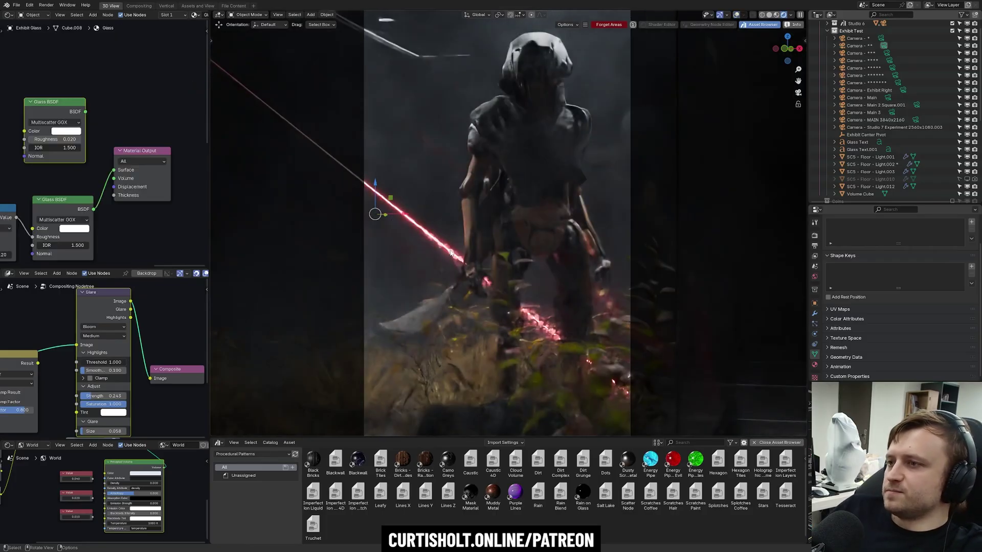
left_click(377, 212)
scroll(603, 281, "down", 1)
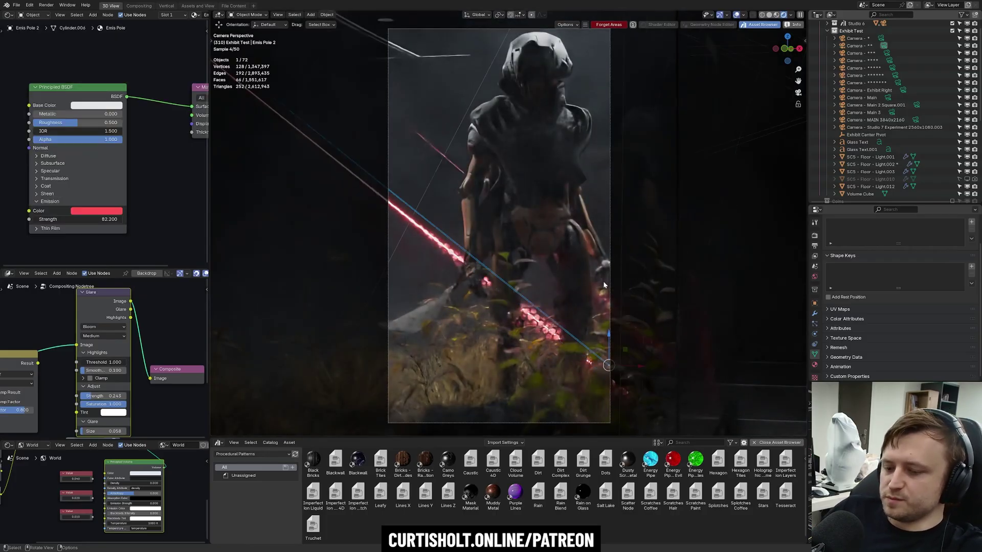
key("r")
key("r")
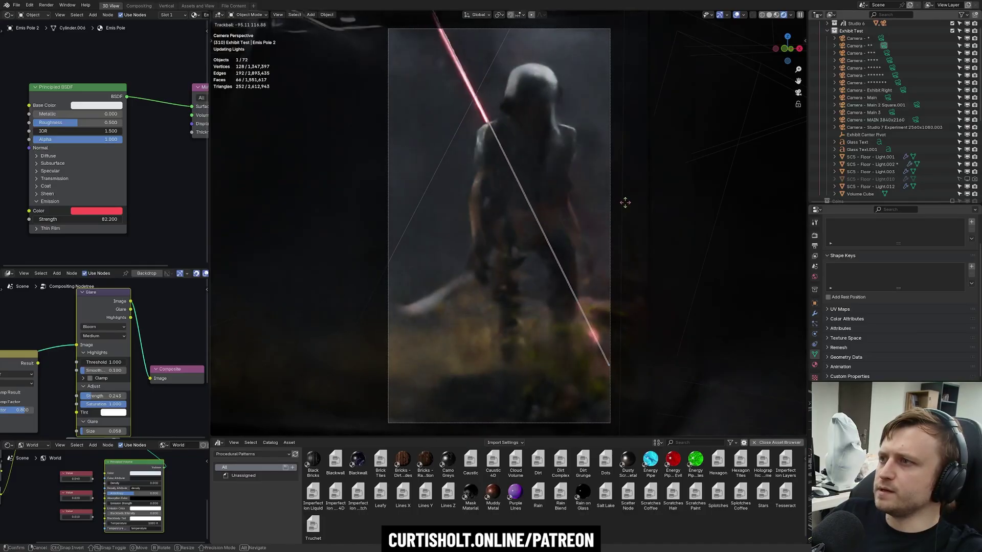
left_click(508, 116)
key("r")
key("r")
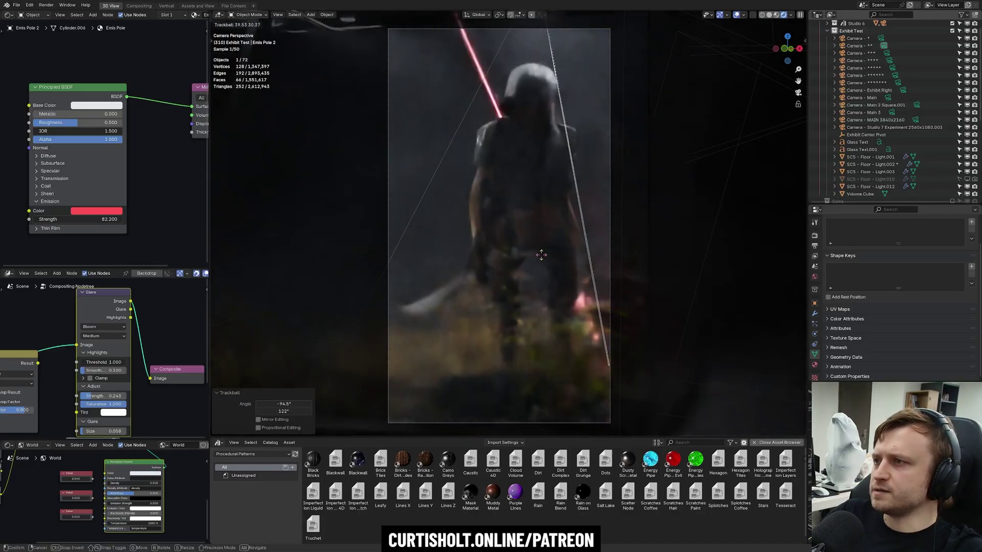
left_click(535, 220)
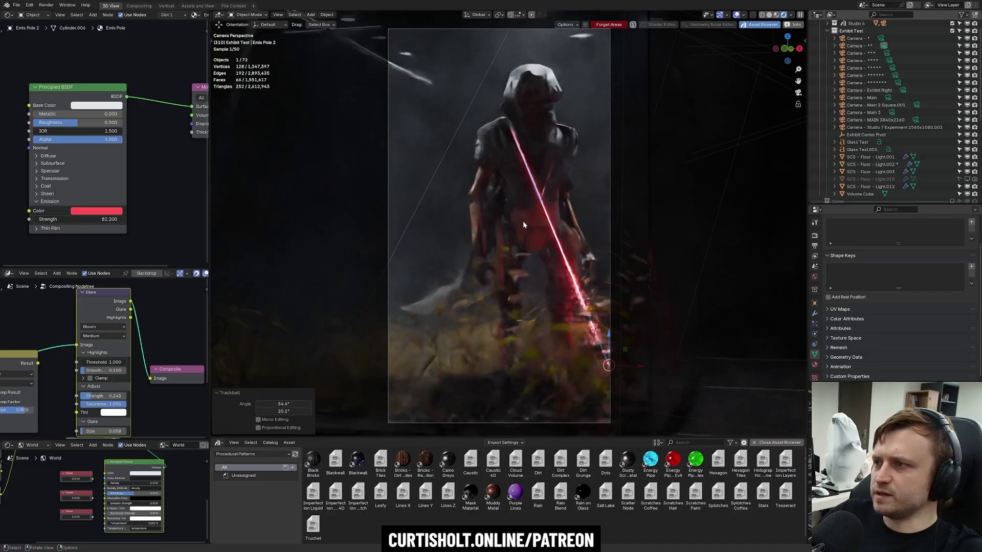
key("r")
key("r")
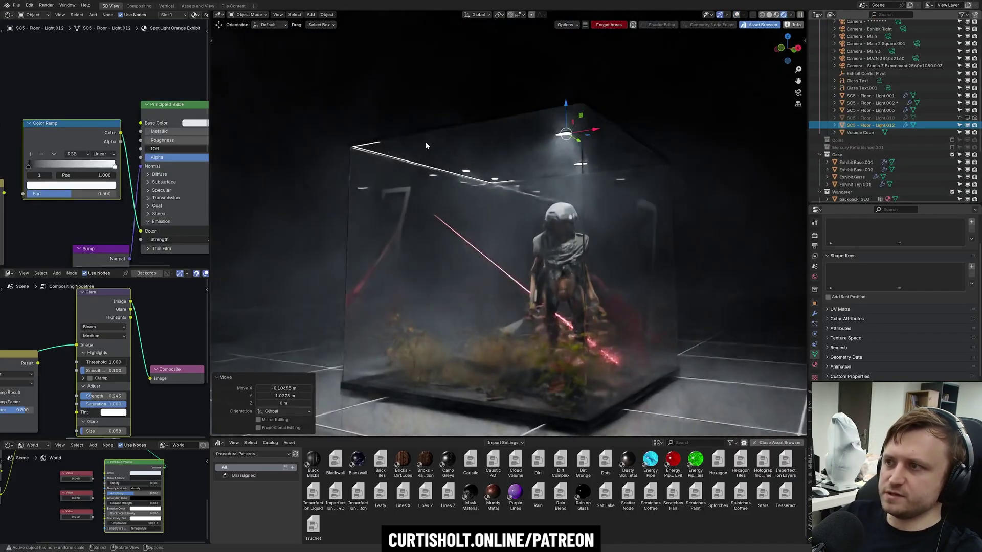
Move the ceiling spotlight above the figure about 0.3 m horizontally while keeping its height, and deselect it
scroll(524, 138, "up", 2)
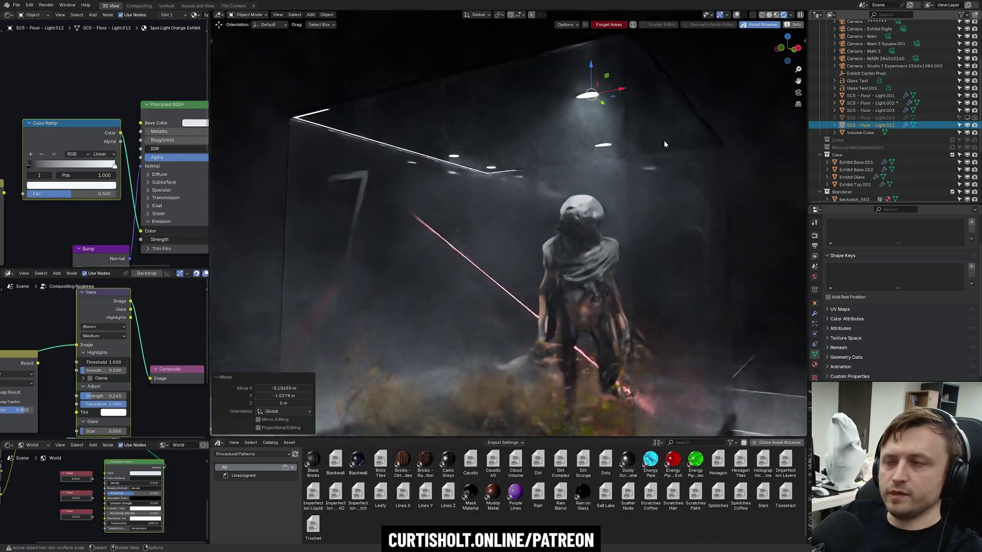
key("g")
key("shift+z")
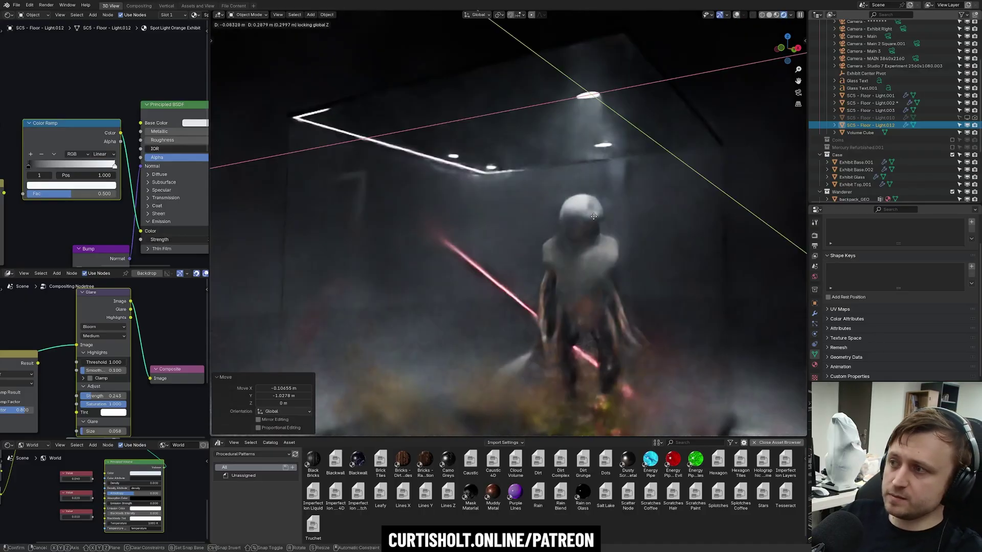
left_click(597, 211)
key("alt+a")
scroll(595, 246, "down", 2)
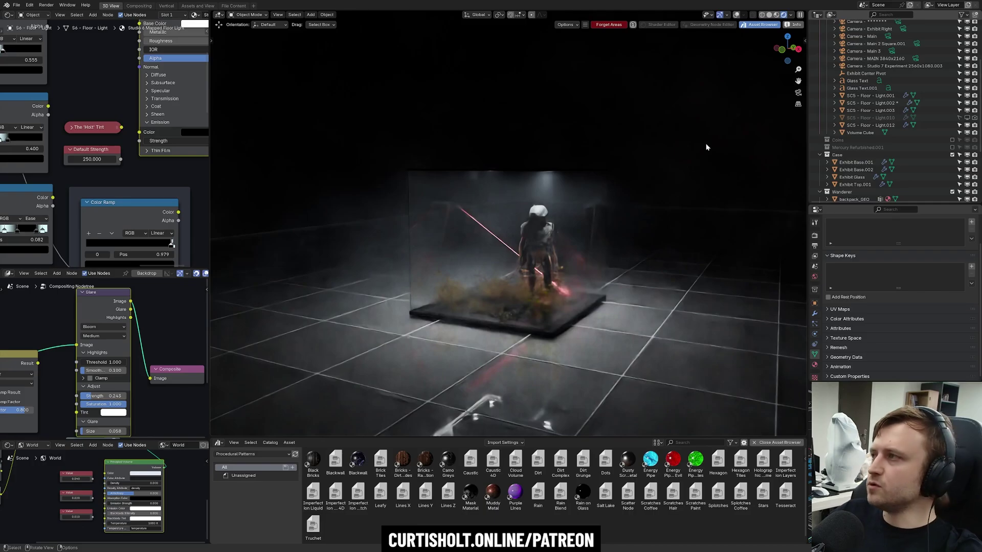
Feed the framed Color Ramp into the mapped floor light's emission color and move its black stop to position 0.677
scroll(115, 187, "down", 4)
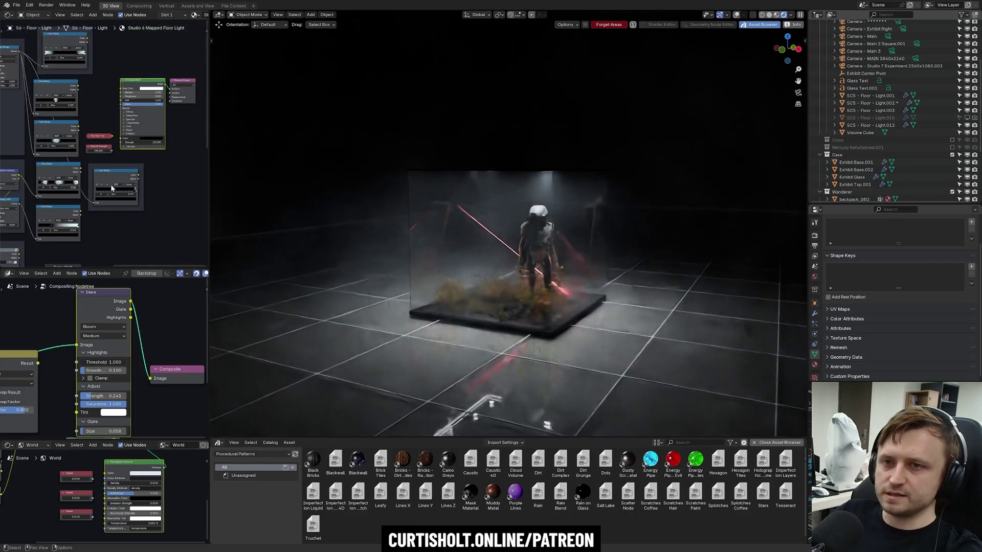
scroll(115, 188, "up", 4)
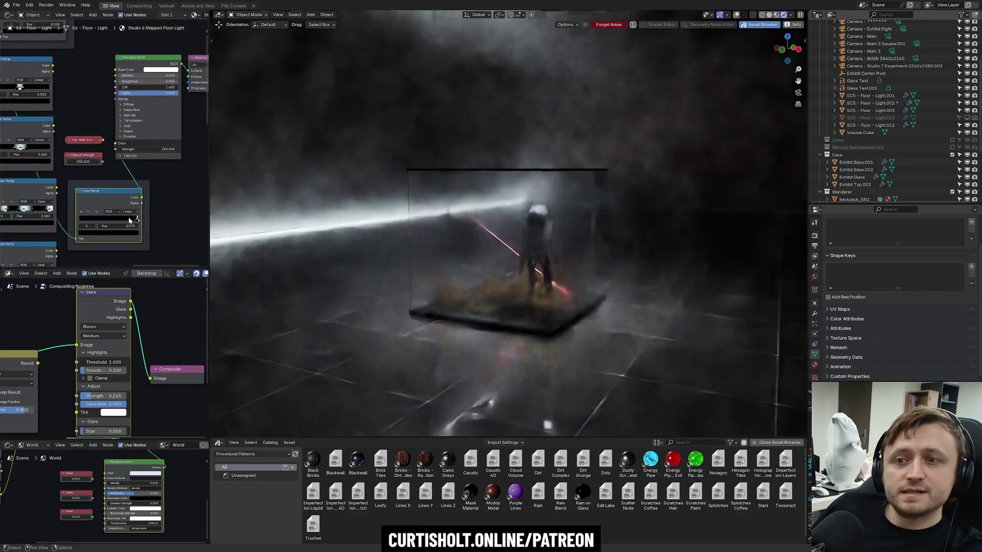
left_click_drag(136, 218, 116, 218)
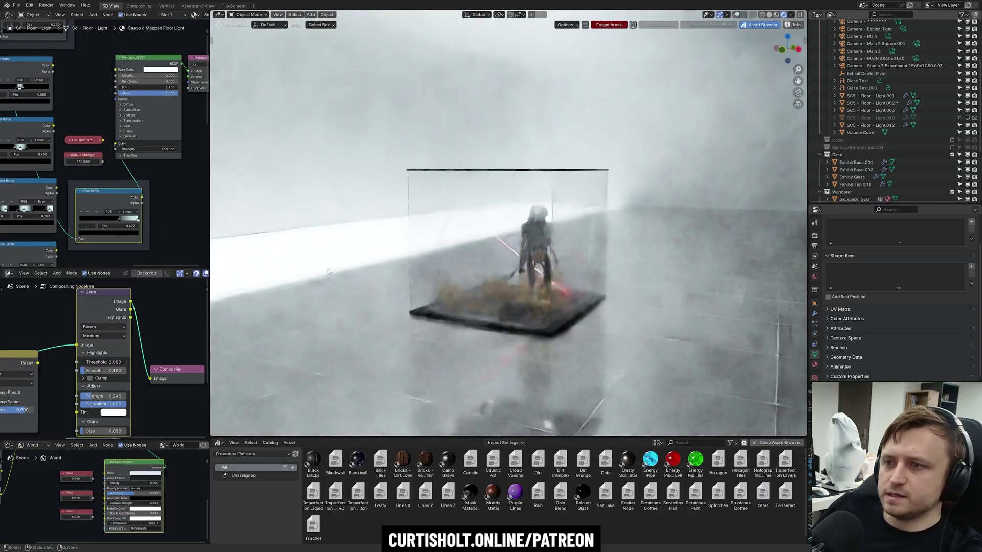
Try driving the floor light's emission color with the existing 1:2 Triangles pattern node
scroll(106, 220, "down", 5)
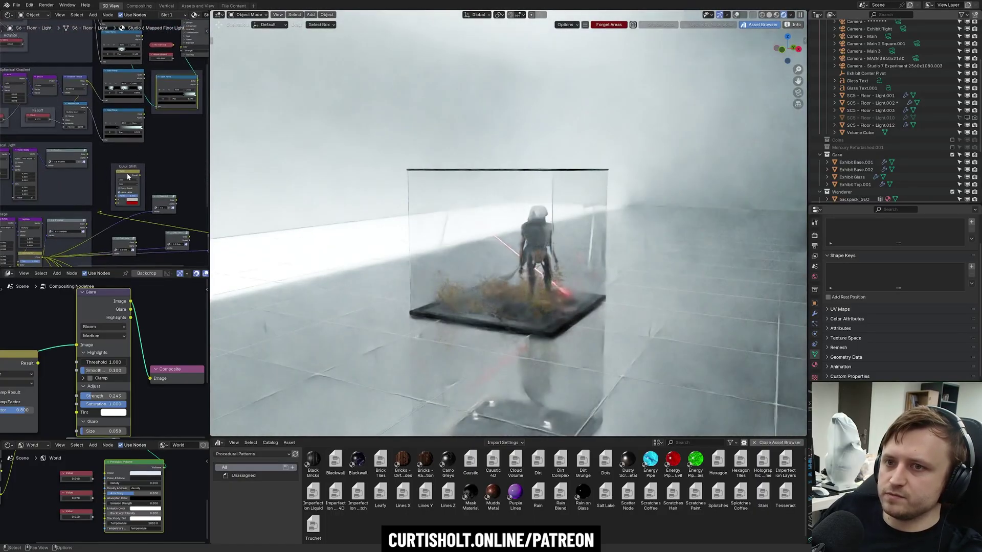
left_click_drag(63, 224, 158, 47)
scroll(91, 194, "up", 4)
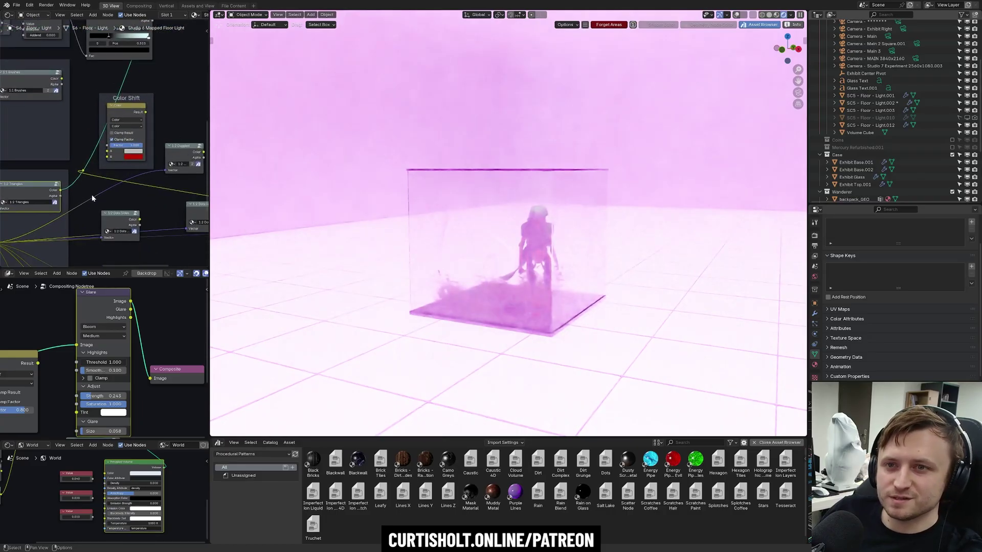
Add the 1:2 Triangles Small pattern from Afterglow v2 to the floor light's emission color, and filter the library to 1x2 Light Patterns
middle_click_drag(91, 194, 160, 192)
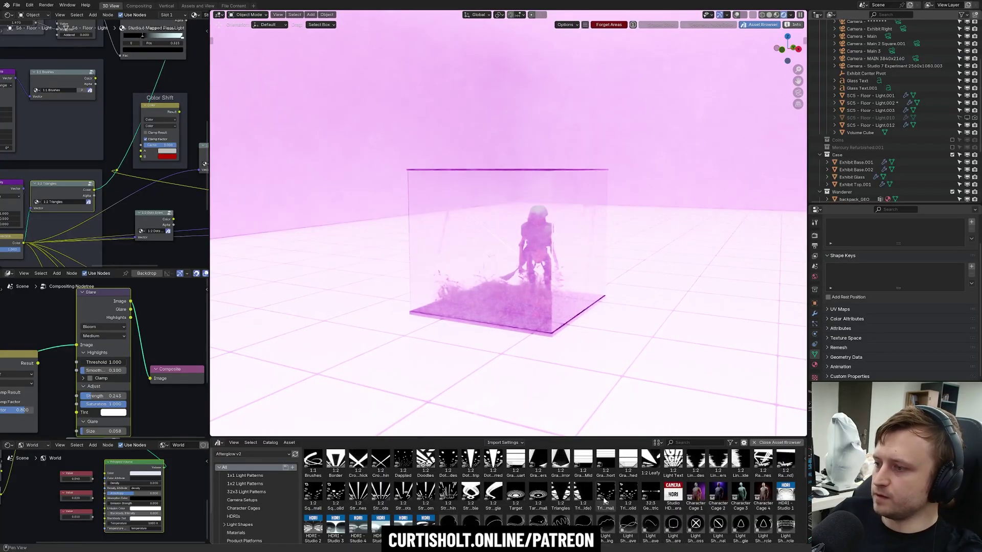
left_click_drag(608, 499, 118, 214)
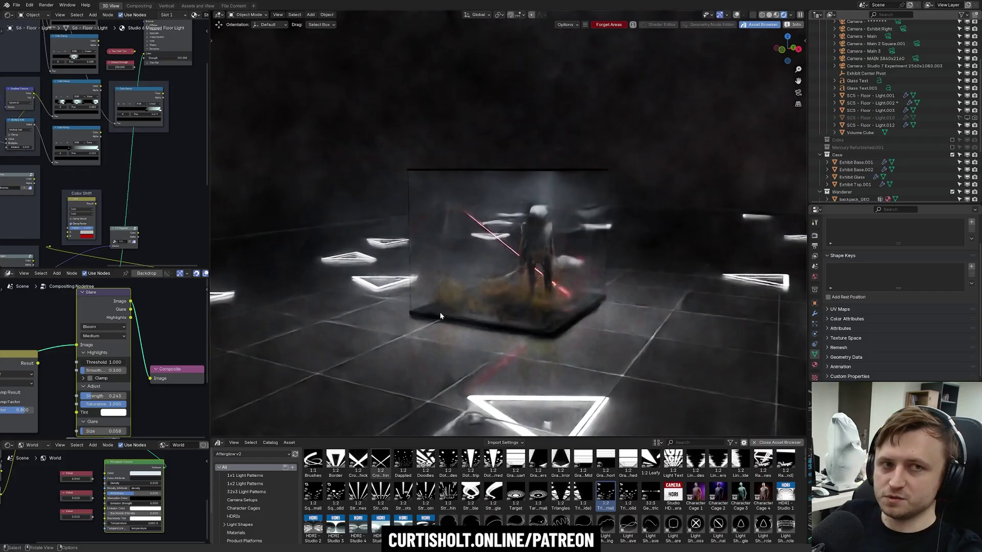
left_click(246, 486)
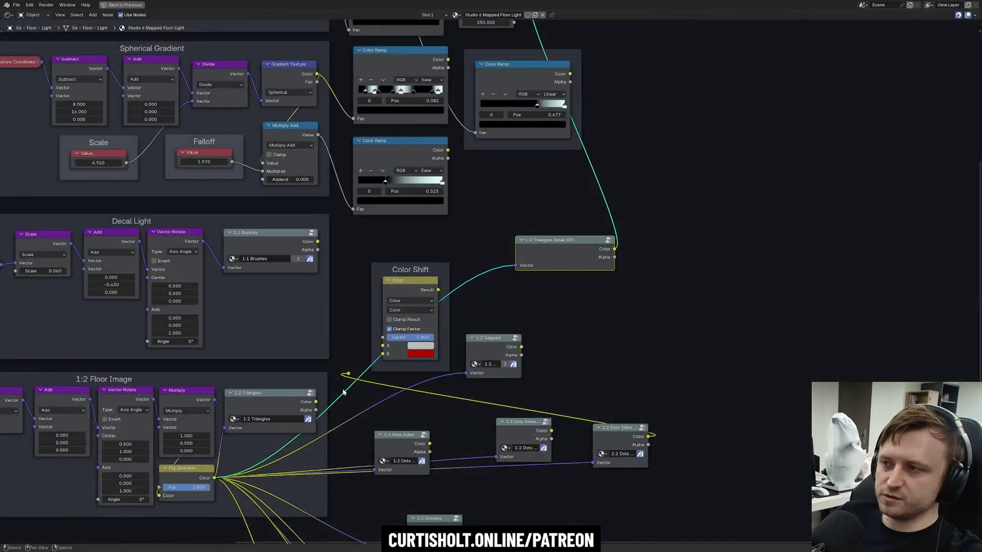
Trace the node connections from the 1:2 Floor Image frame through the triangles pattern to the Principled BSDF's emission, and restore the editor layout
middle_click_drag(292, 428, 316, 398)
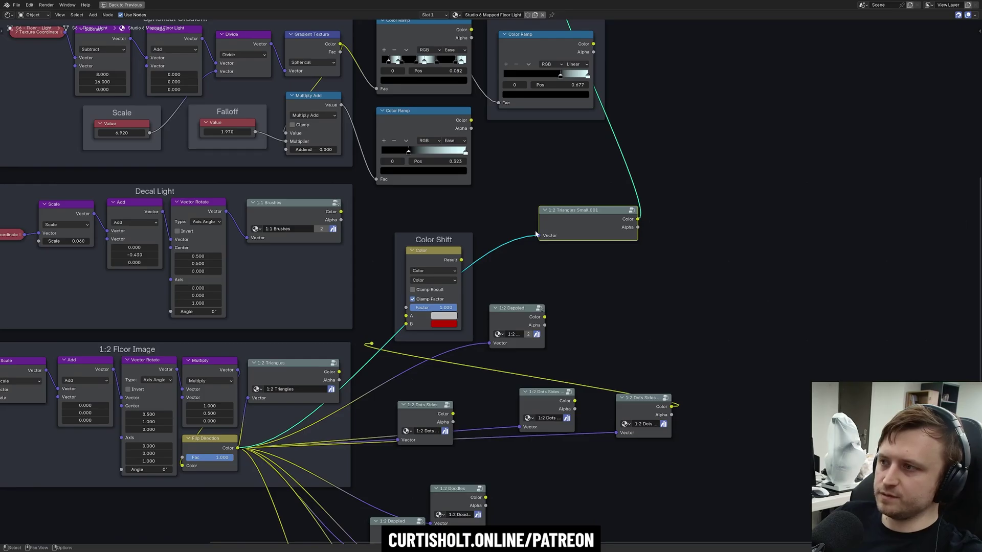
middle_click_drag(581, 189, 430, 379)
middle_click_drag(423, 155, 374, 211)
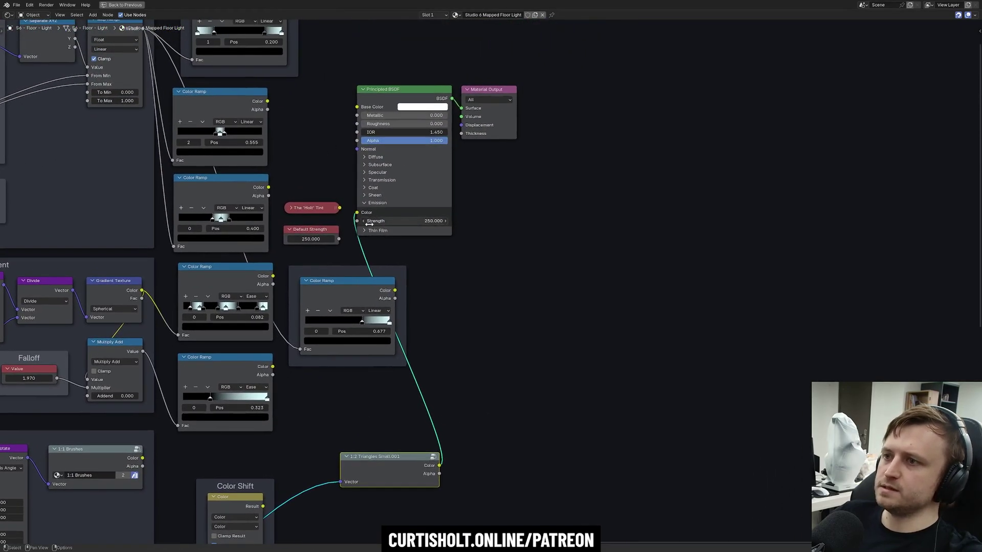
key("ctrl+space")
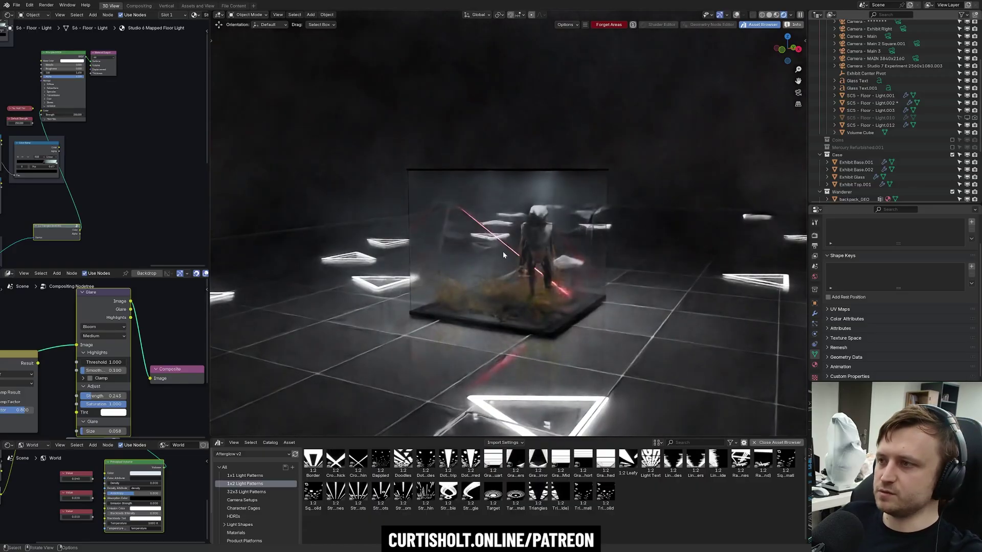
Look through the current camera, then switch to "Camera - *" and "Camera - ***" to compare their framing and custom resolutions
key("KP_0")
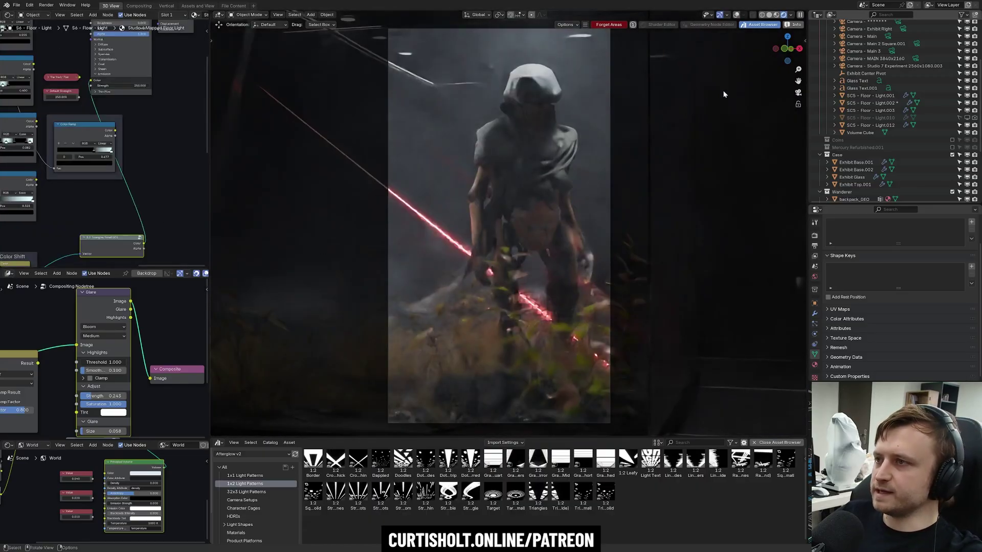
scroll(886, 145, "up", 5)
left_click(881, 54)
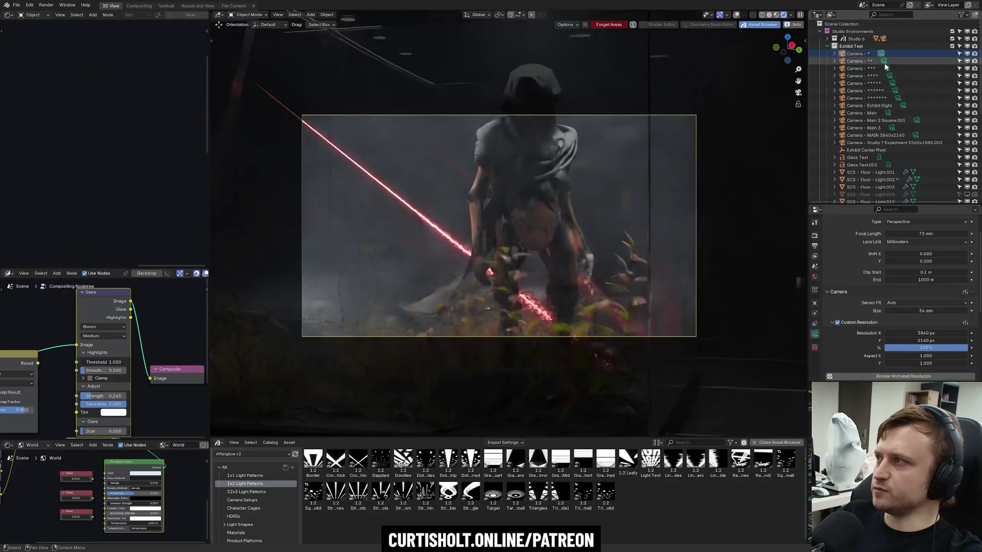
left_click(887, 68)
left_click(887, 68)
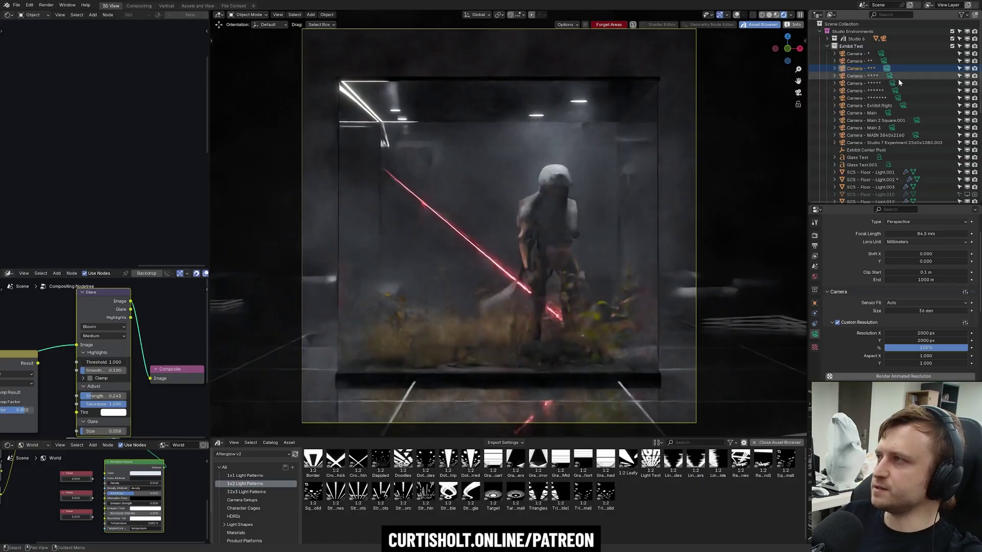
Leave the camera view, pick the mapped floor light and look over the triangular lights around the exhibit
middle_click_drag(578, 335, 582, 350)
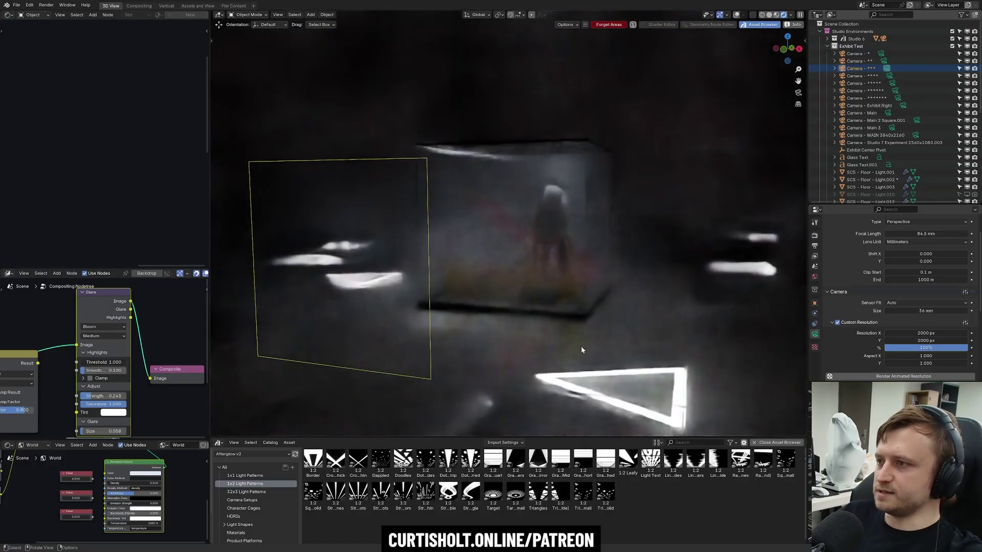
left_click(564, 351)
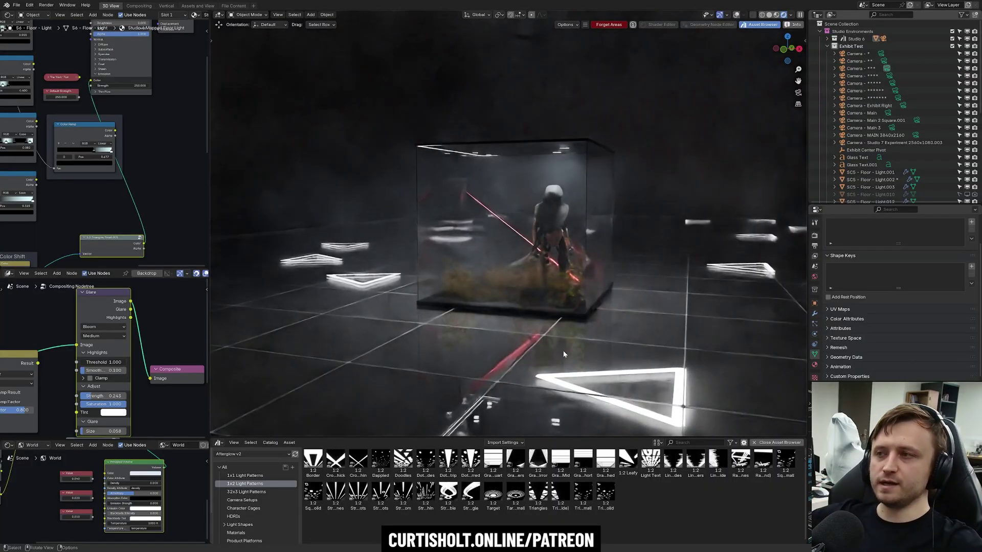
middle_click_drag(514, 249, 454, 157, "ctrl")
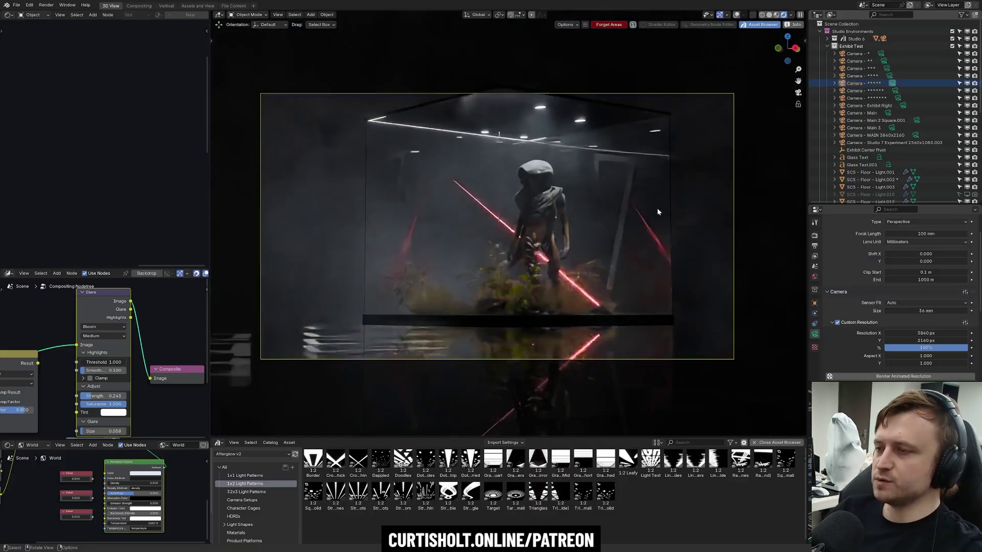
Select the Volume Cube of the exhibit scene
scroll(657, 210, "up", 2)
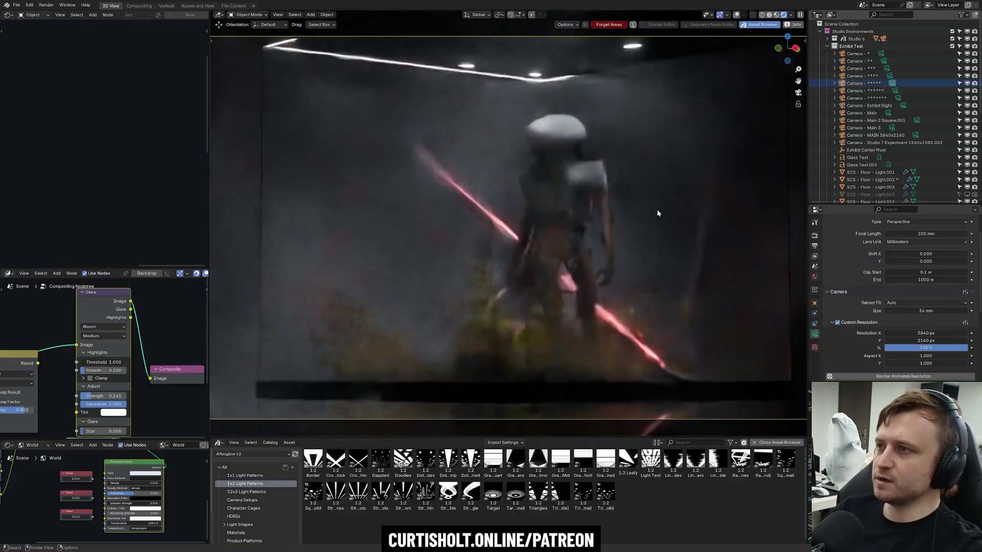
scroll(659, 209, "down", 1)
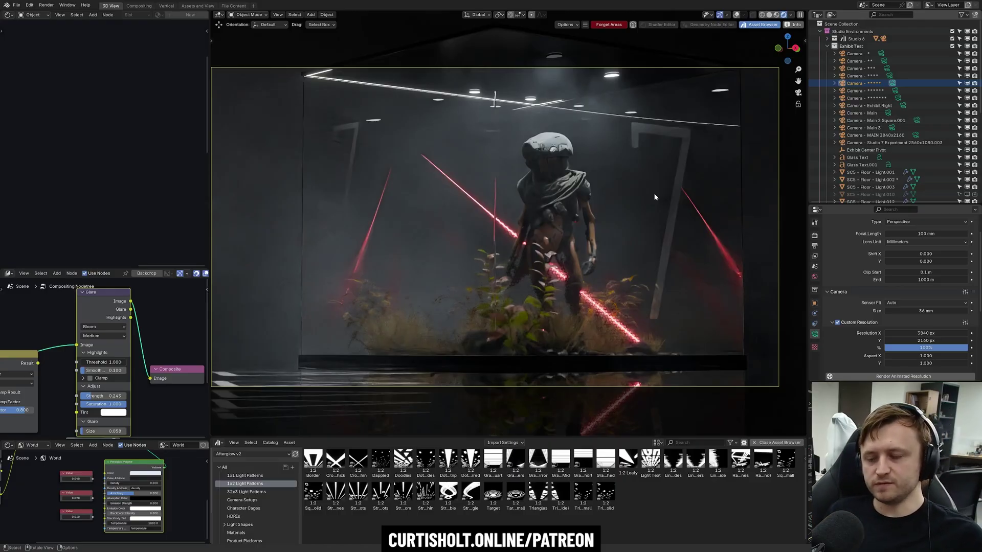
scroll(870, 115, "down", 5)
left_click(864, 102)
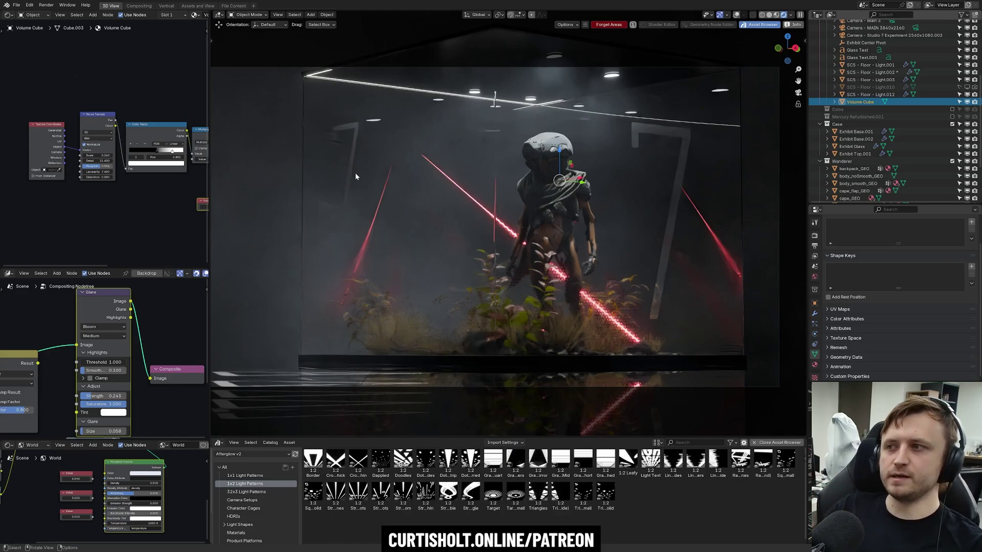
Try shifting the Volume Cube about 2.75 m along the Y axis
key("g")
key("y")
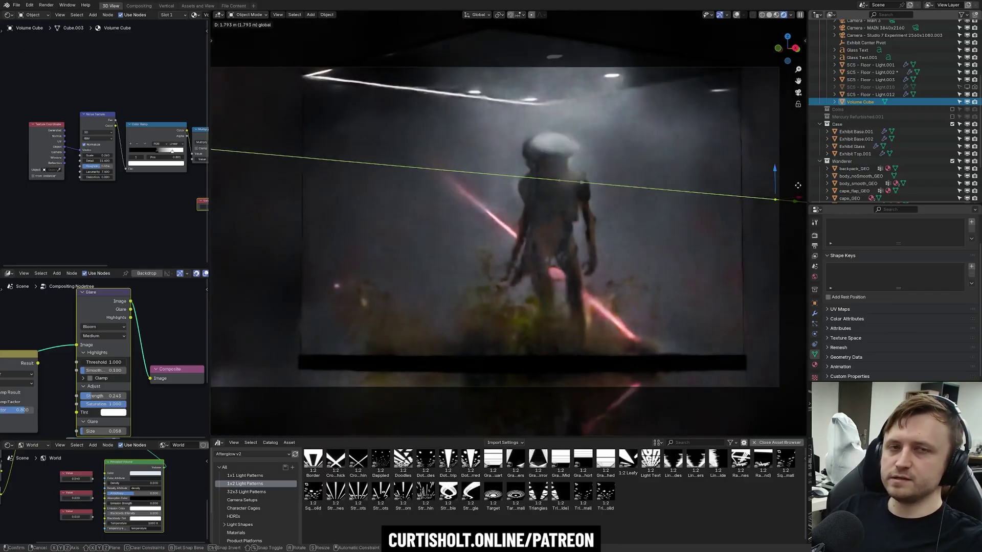
left_click(301, 185)
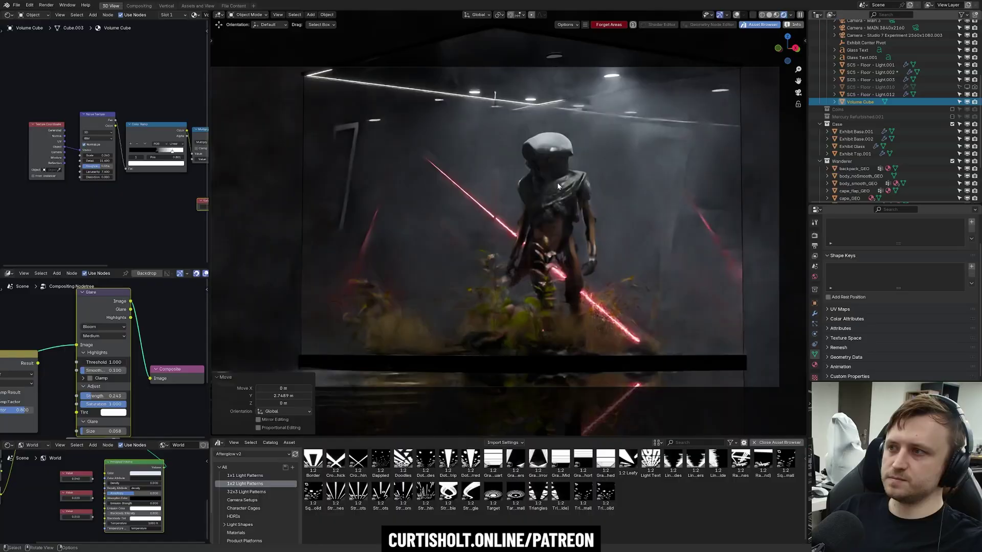
Examine the Volume Cube's shader nodes from the Noise Texture through the Color Ramp to the Multiply node
scroll(104, 146, "up", 3)
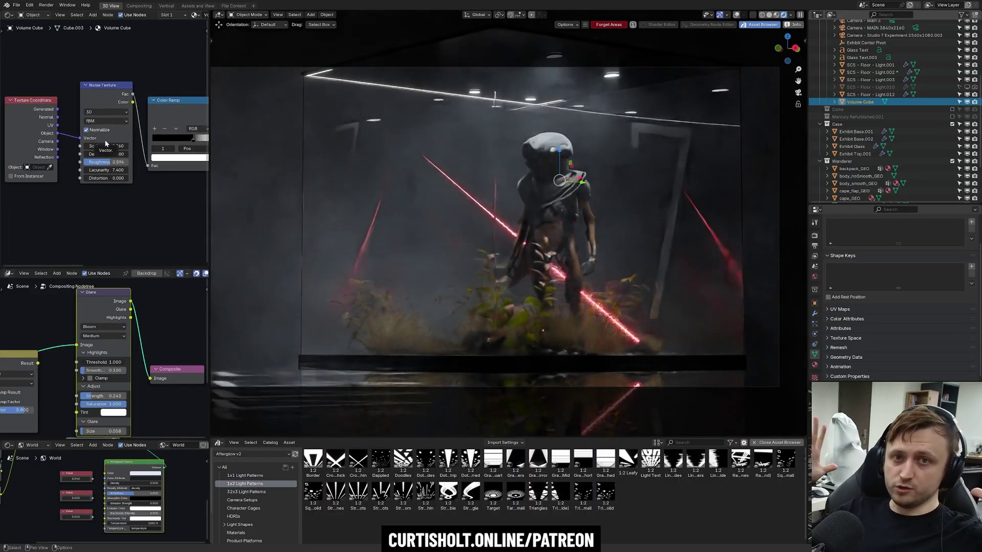
middle_click_drag(105, 144, 44, 157)
left_click_drag(106, 140, 128, 143)
middle_click_drag(197, 178, 101, 167)
scroll(138, 178, "down", 1)
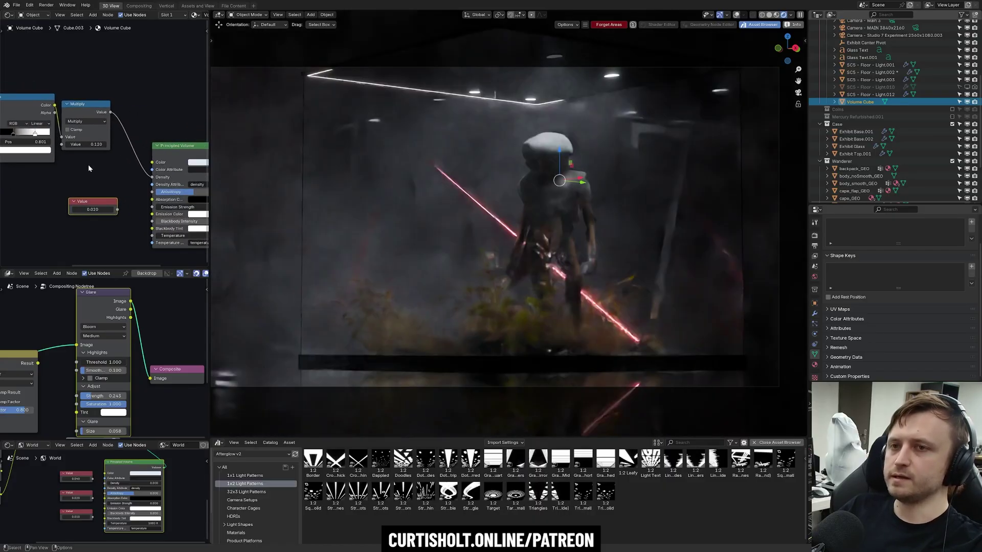
Try thickening the fog by raising the Multiply value to 0.710, and undo that change
left_click_drag(87, 144, 94, 144)
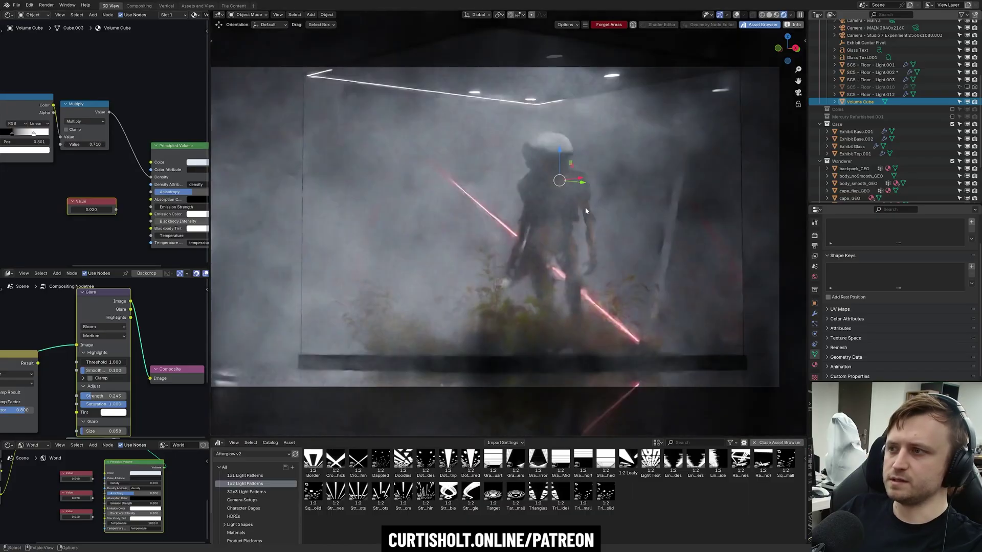
key("ctrl+z")
middle_click_drag(169, 176, 75, 153)
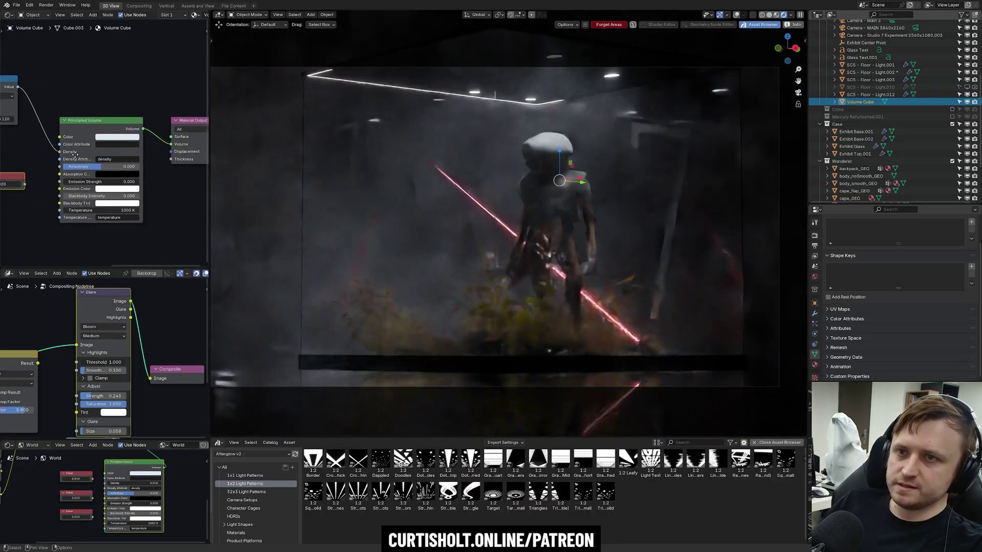
Move the Material Output node closer to the Principled Volume node, and deselect the Volume Cube
middle_click_drag(194, 122, 158, 113)
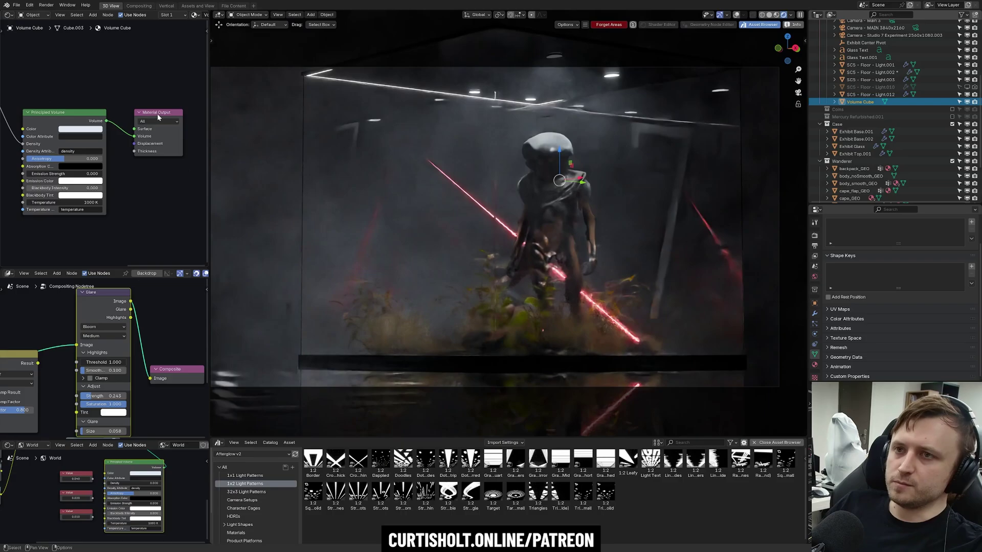
left_click_drag(158, 117, 151, 117)
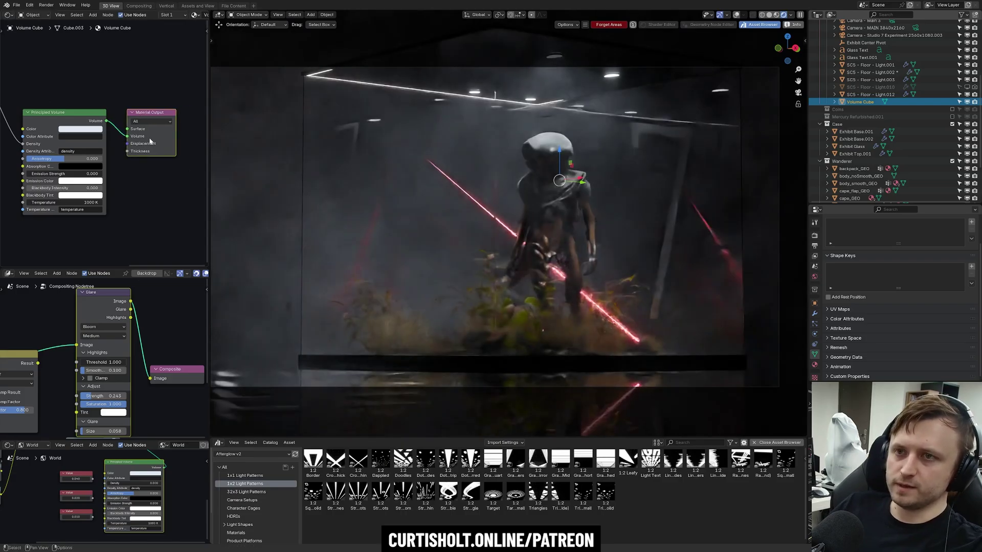
key("alt+a")
key("KP_0")
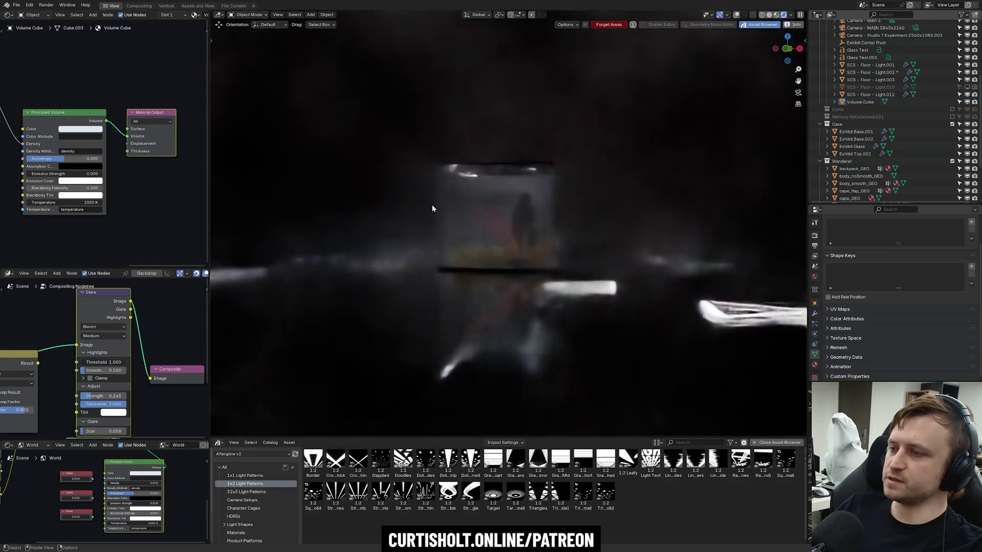
Select the bright floor light beside the exhibit and try rewiring its material's emission color input
left_click(595, 295)
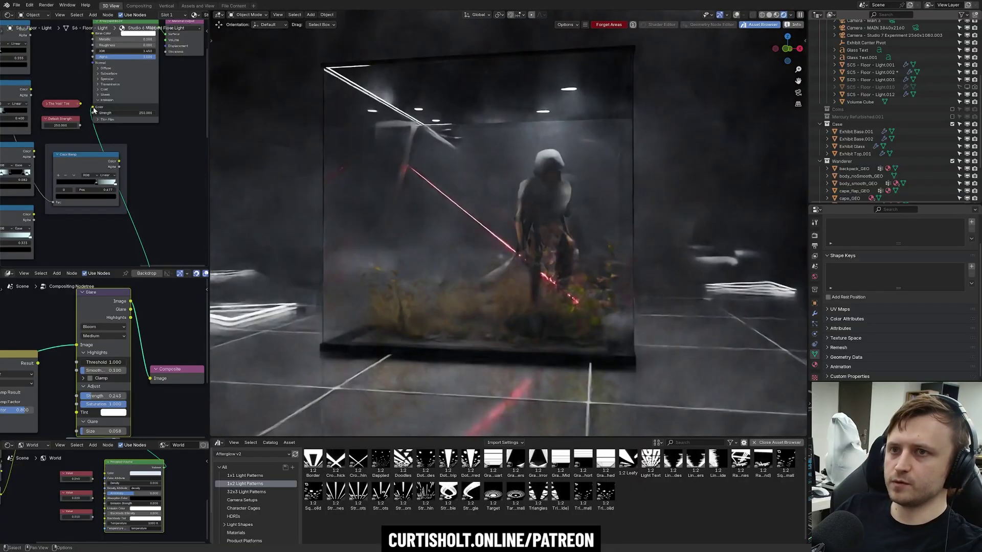
left_click_drag(93, 107, 152, 149)
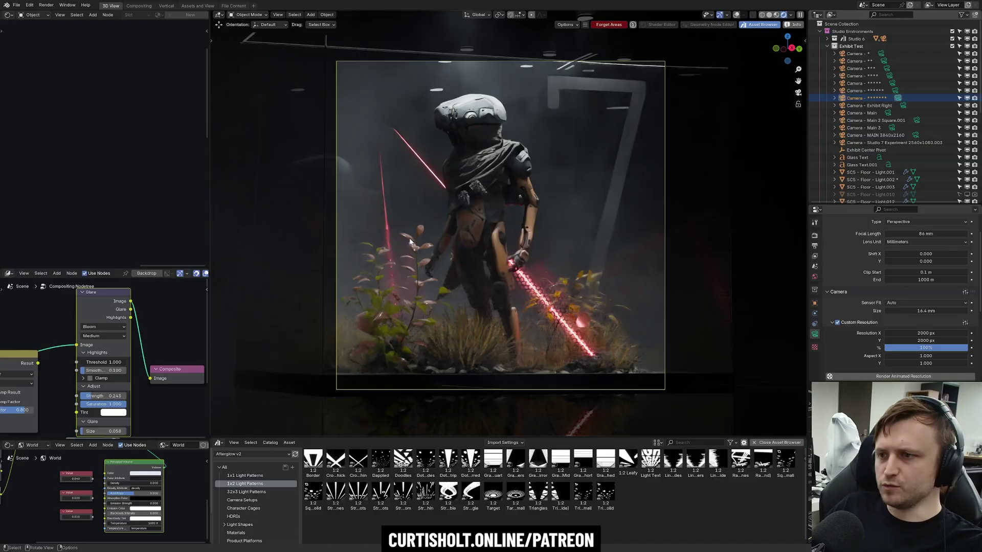
Close the asset browser and bring up the font settings of the frosted number 7 on the glass
left_click(775, 443)
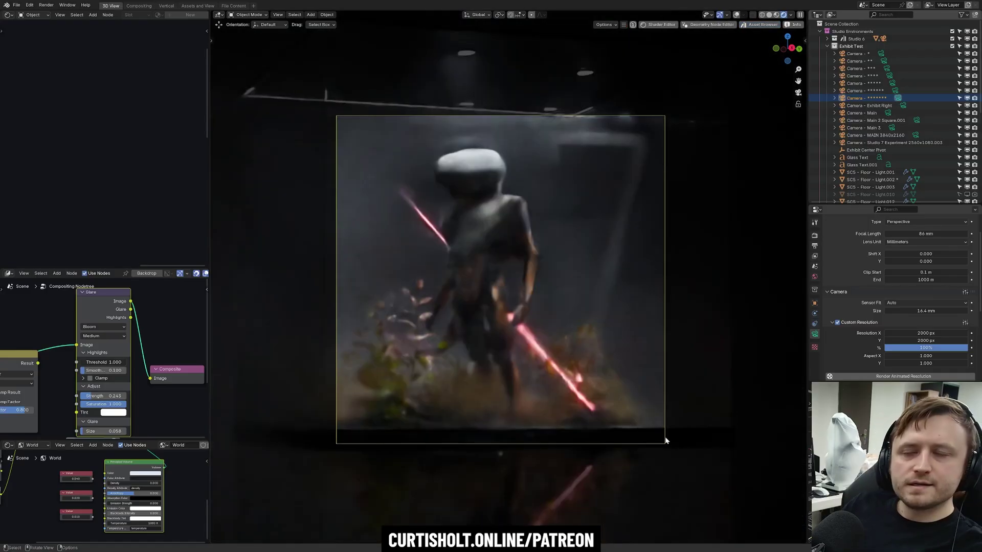
middle_click_drag(655, 431, 694, 393, "ctrl")
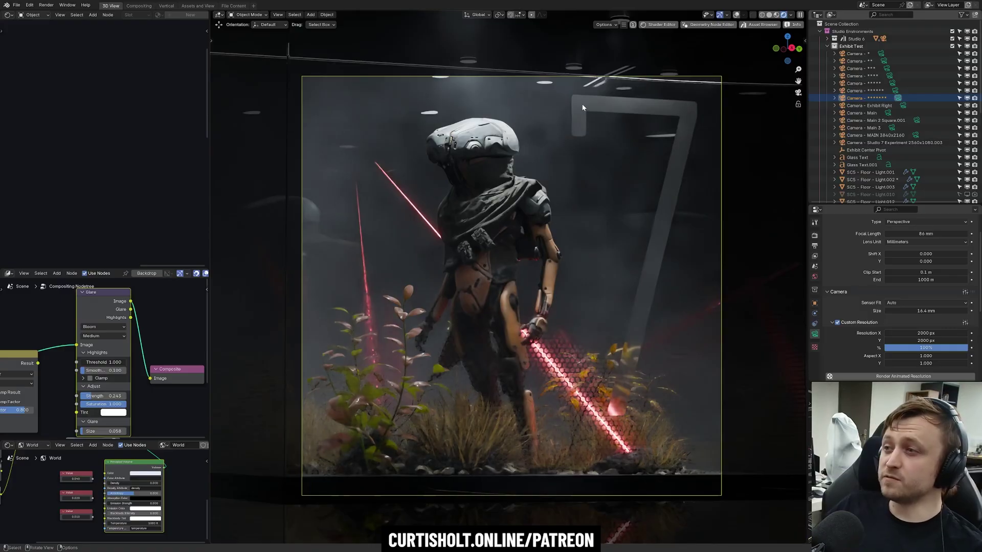
left_click(629, 109)
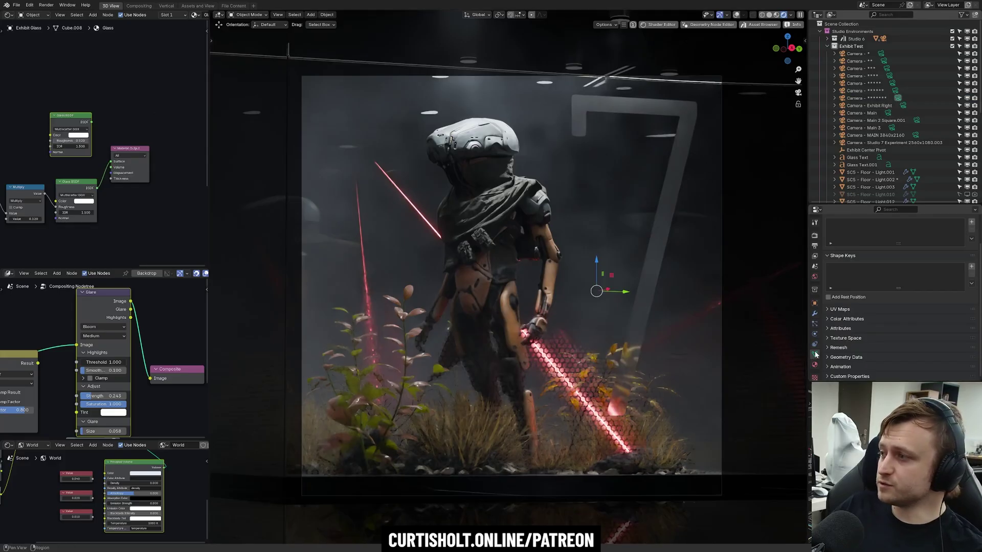
left_click(816, 314)
left_click(643, 269)
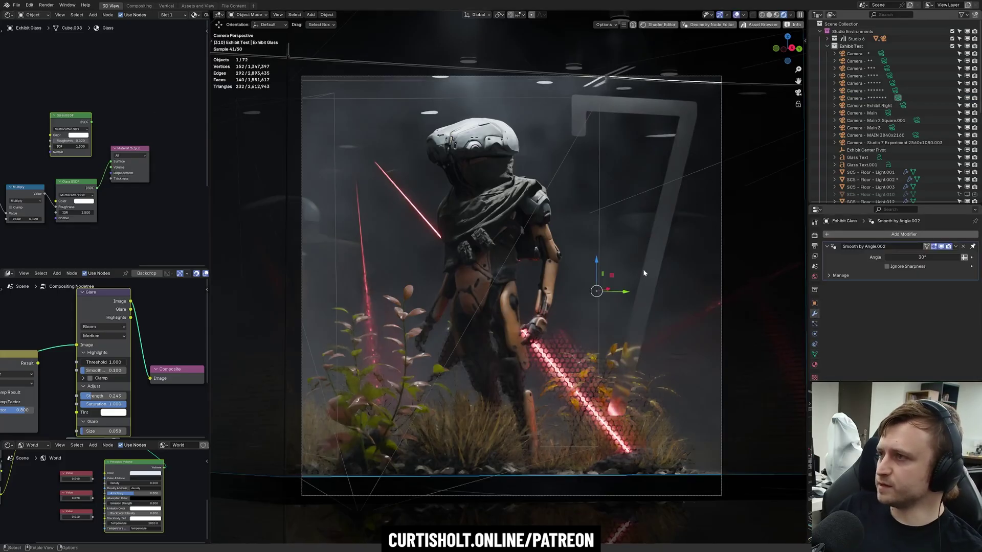
left_click(814, 345)
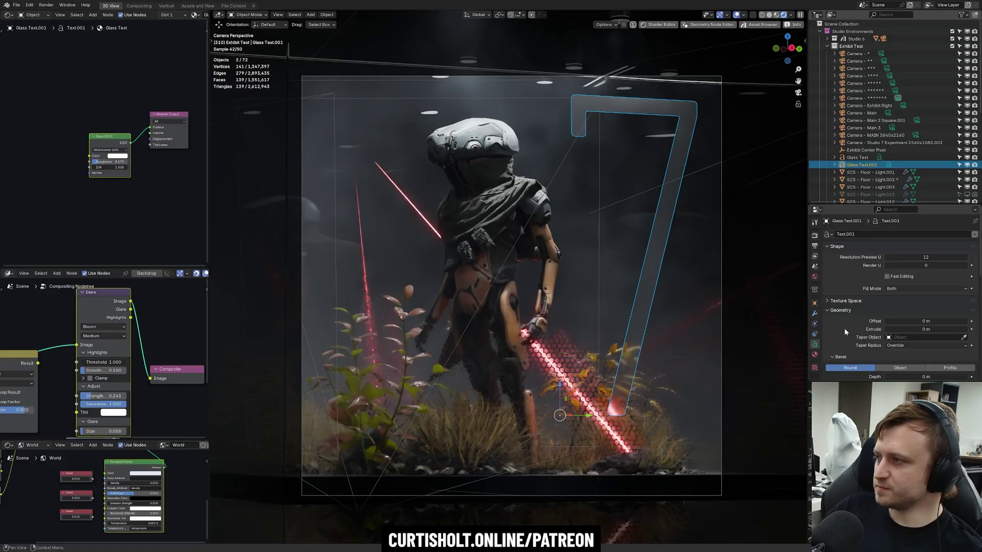
scroll(840, 323, "down", 5)
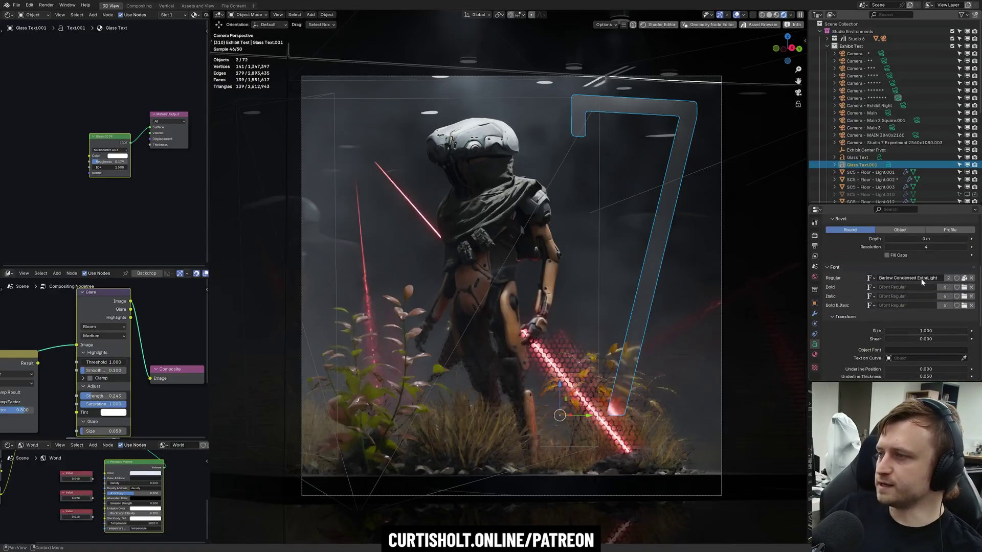
Try replacing the frosted number's characters in the glass text object, and restore the 7
key("Tab")
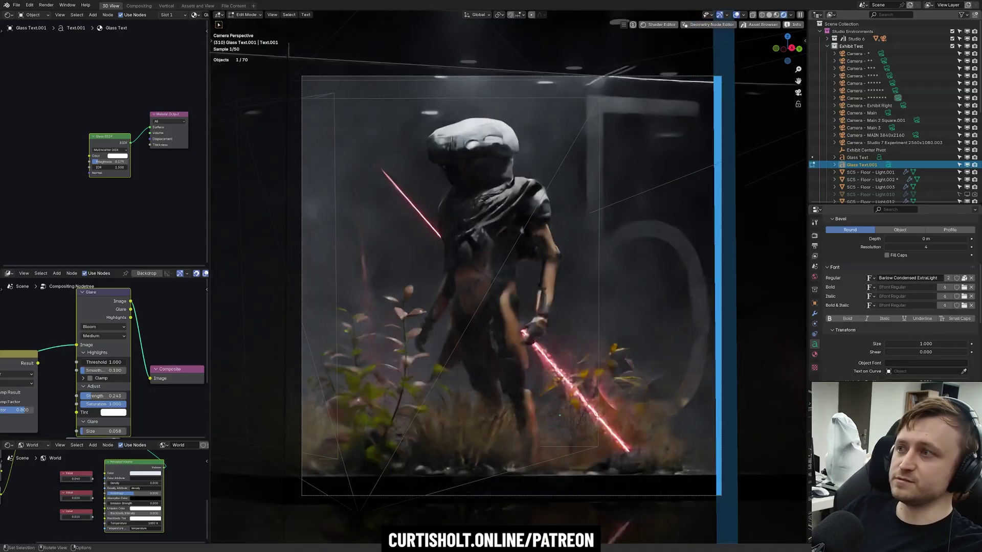
key("BackSpace")
type("1")
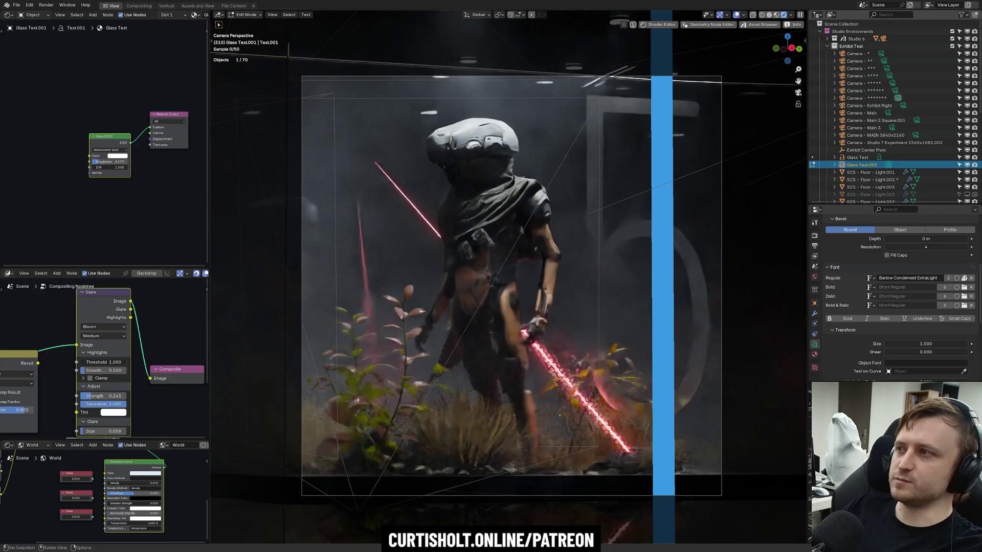
key("Tab")
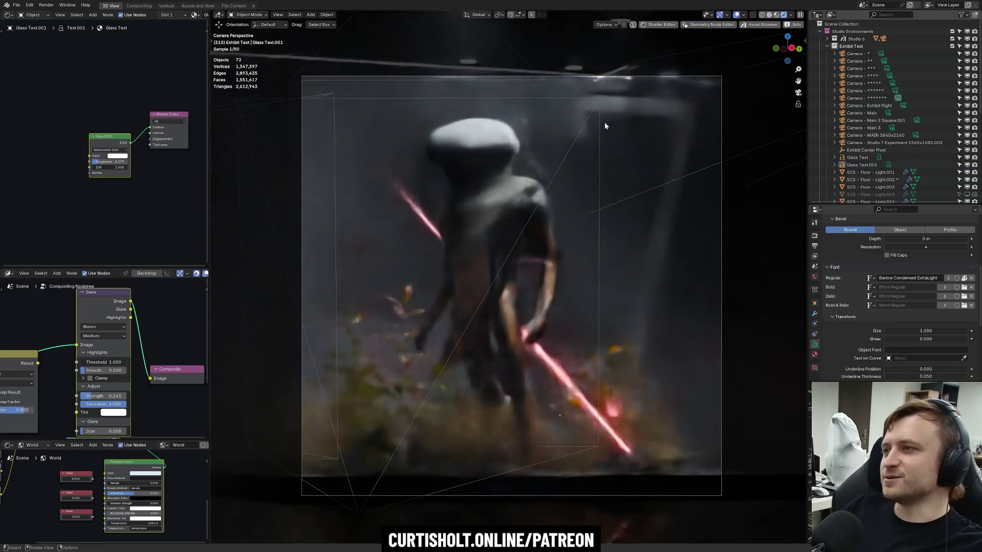
Exclude the Wanderer figure's collection and display the Human Skull inside the case instead
scroll(895, 128, "down", 6)
left_click(952, 143)
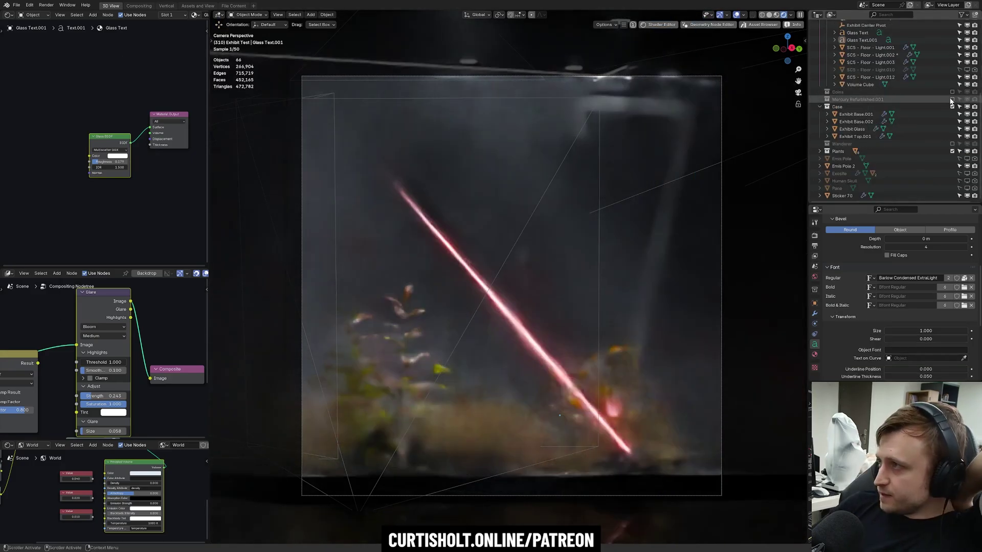
left_click(959, 181)
left_click(968, 181)
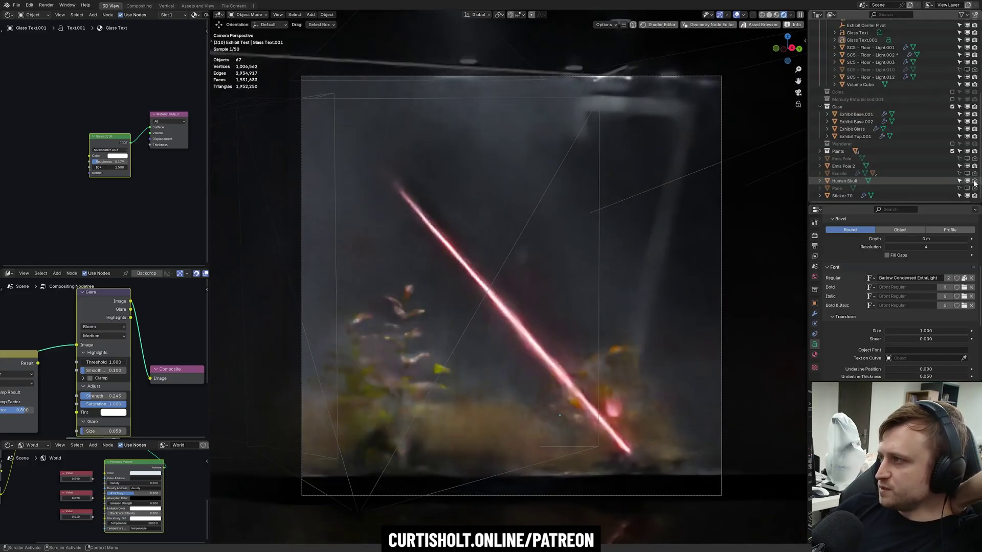
left_click(975, 183)
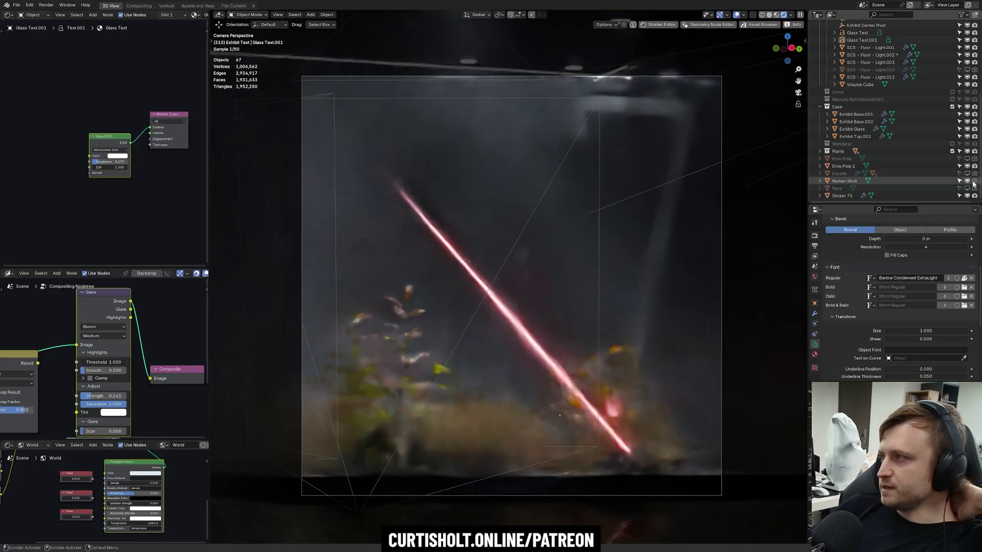
View the skull exhibit through the first three starred cameras in turn, finishing on Camera - ***
scroll(952, 77, "up", 6)
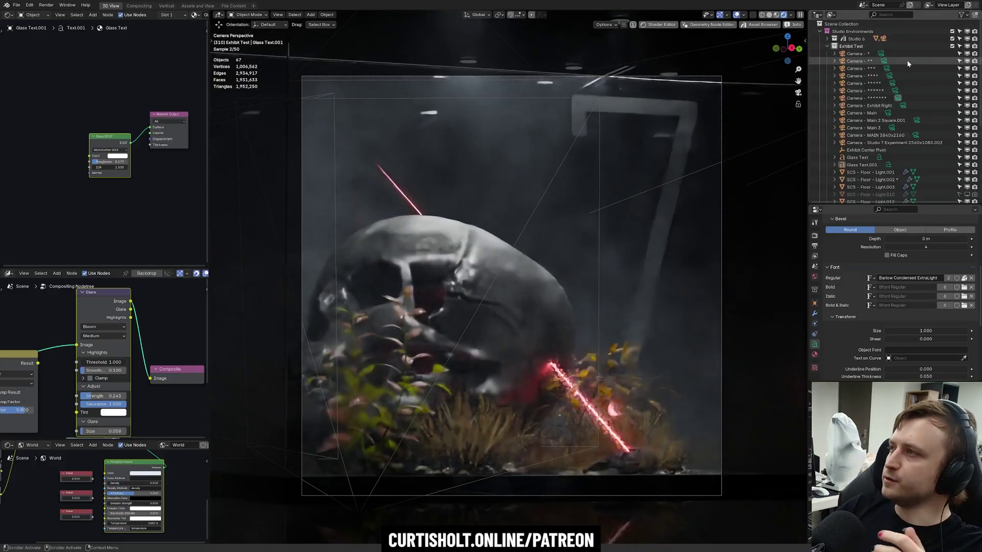
left_click(881, 54)
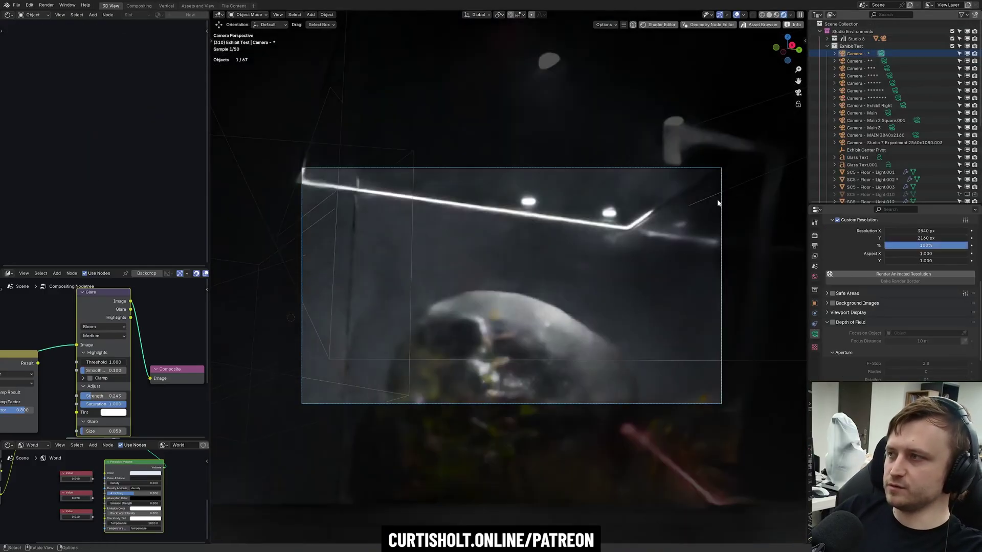
left_click(884, 61)
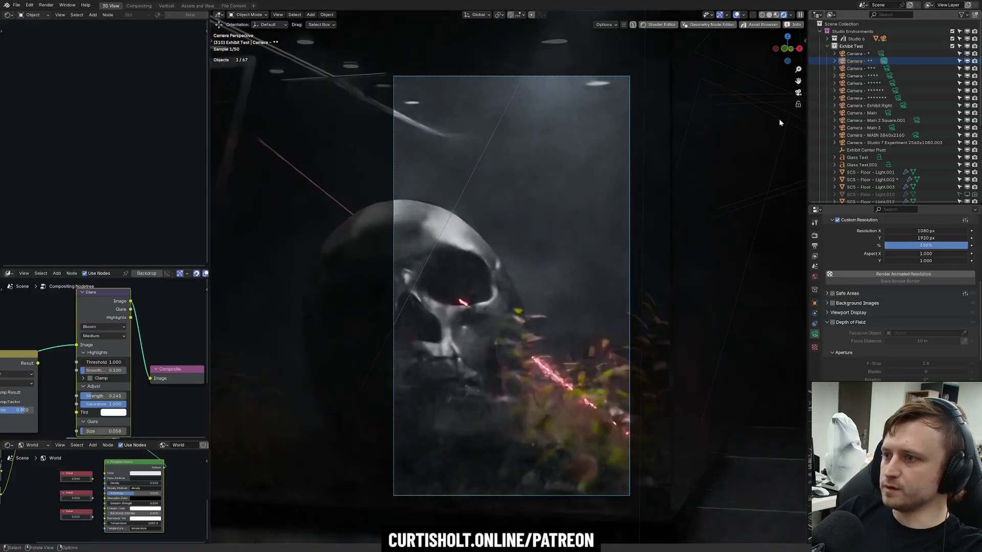
left_click(887, 68)
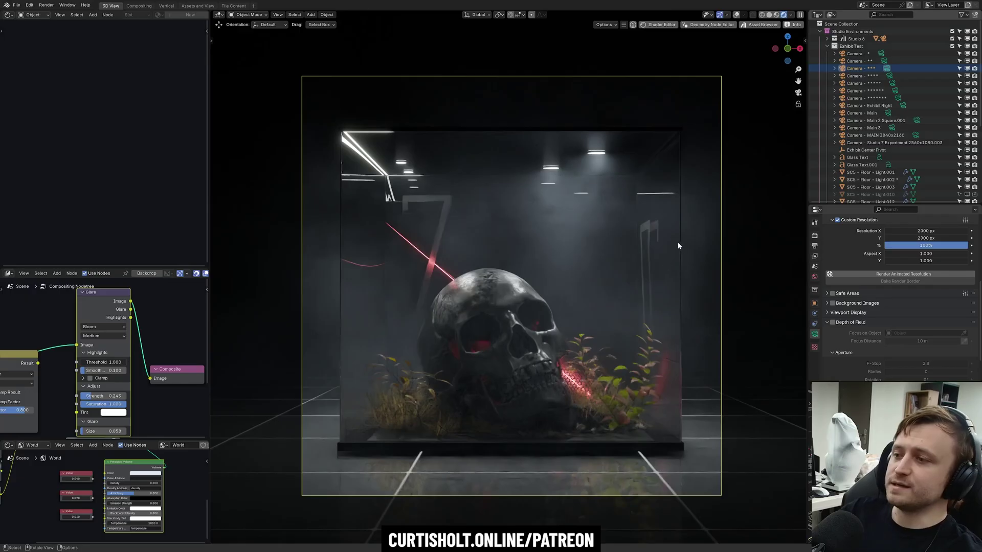
Hide the remaining red emissive pole that runs through the skull
scroll(927, 155, "down", 5)
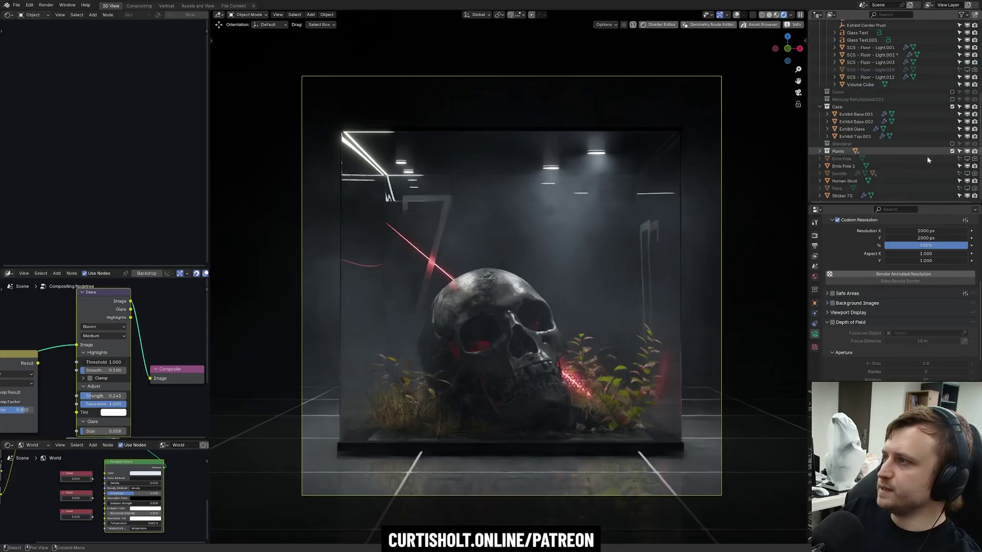
left_click(967, 166)
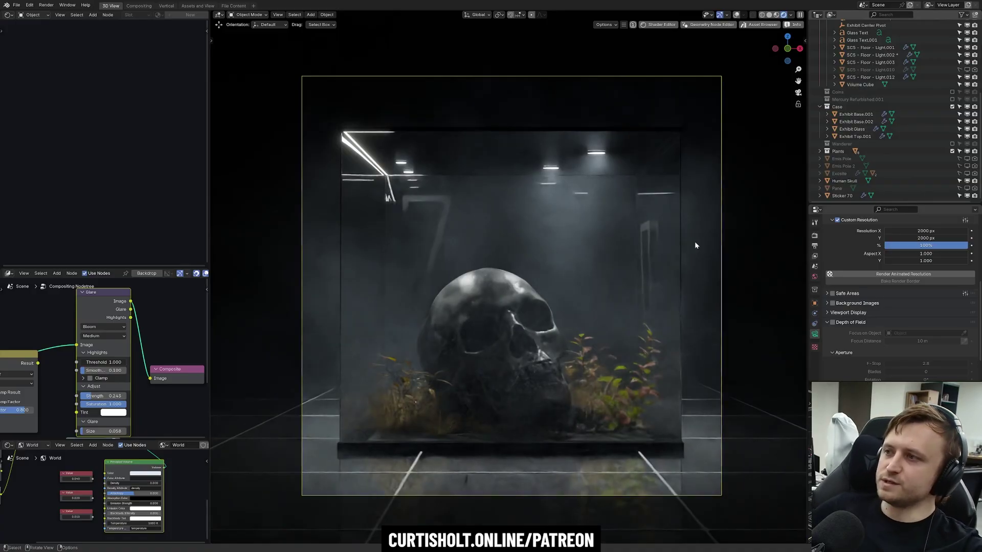
Try moving the ceiling spotlight horizontally by about -0.43 m in X and -0.34 m in Y, locking Z
left_click(601, 163)
key("g")
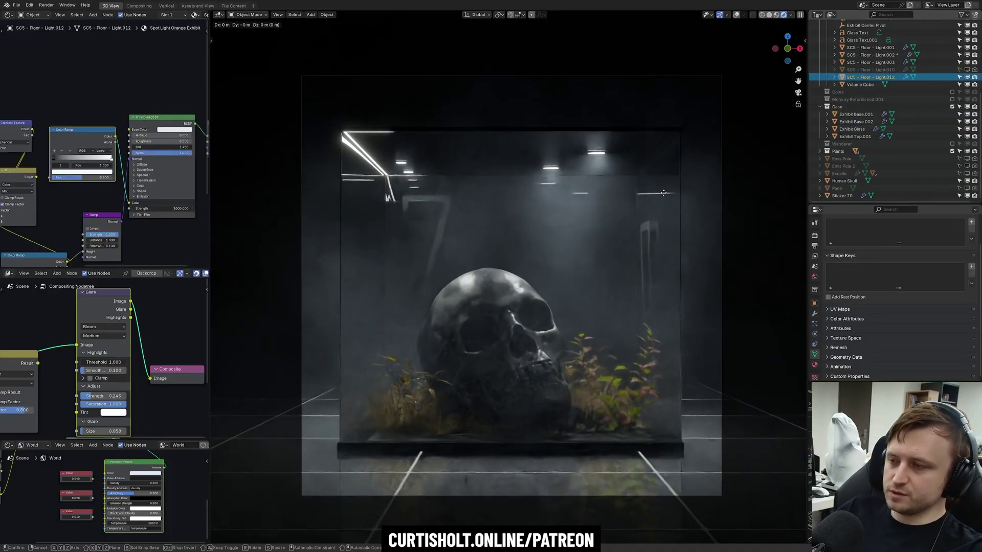
key("shift+z")
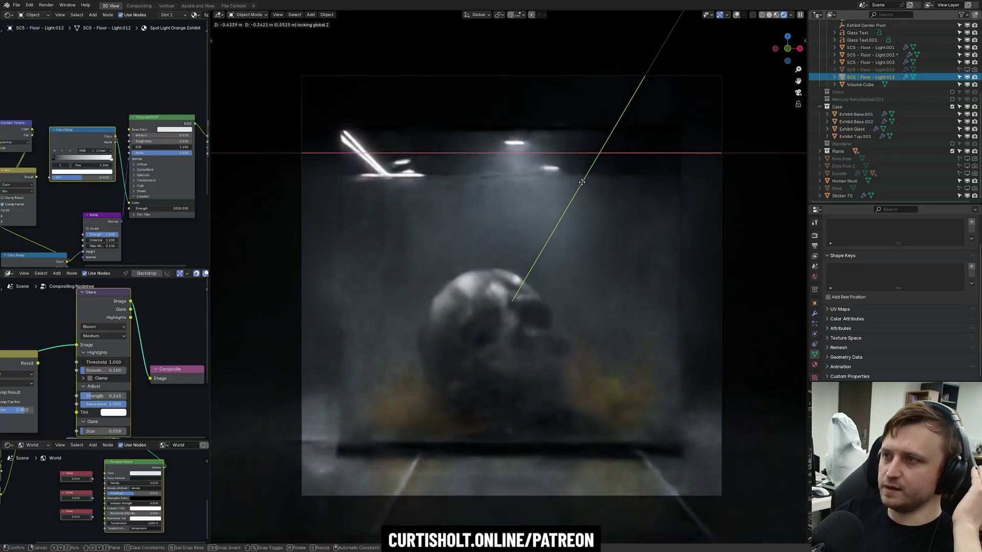
left_click(582, 182)
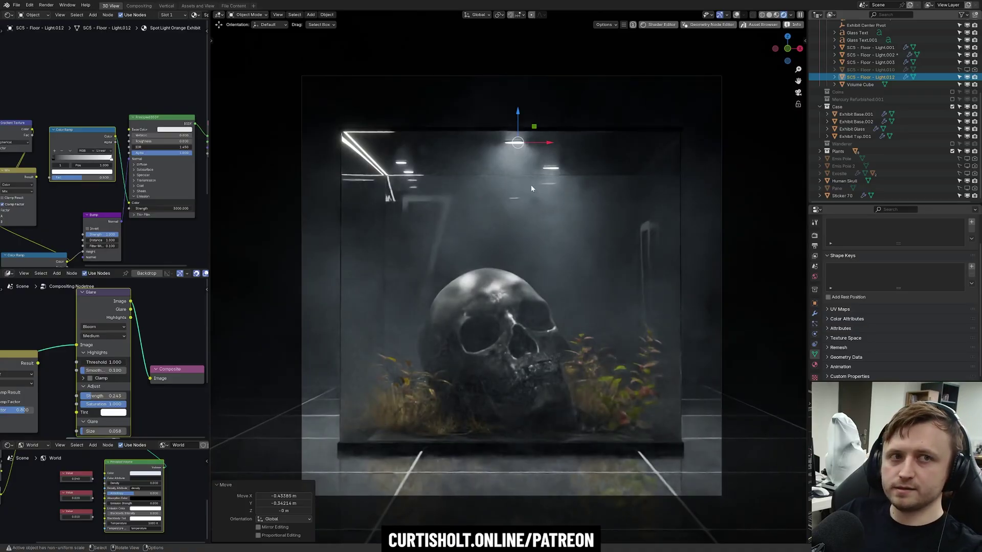
Hide the Human Skull and display the curled creature inside the case
left_click(523, 281)
left_click(967, 180)
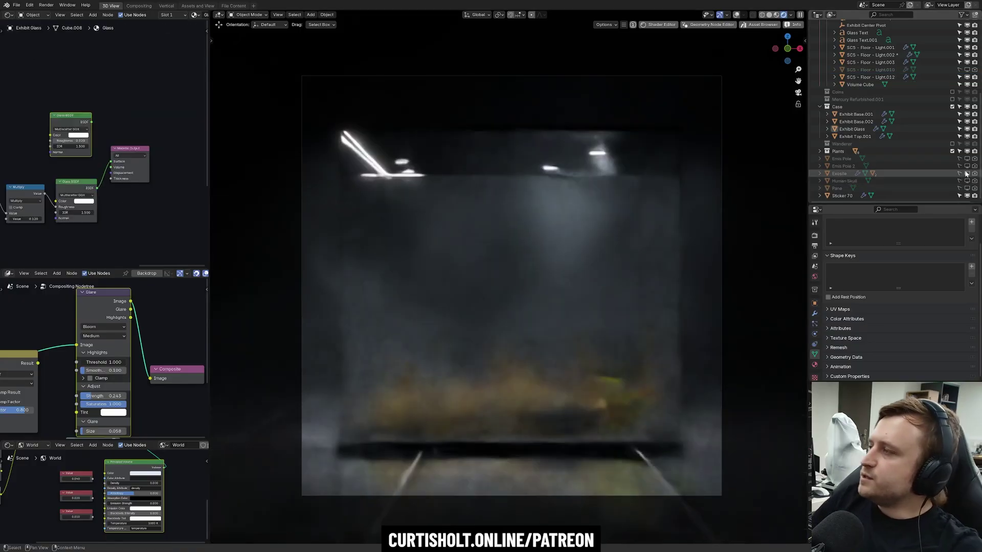
left_click(967, 174)
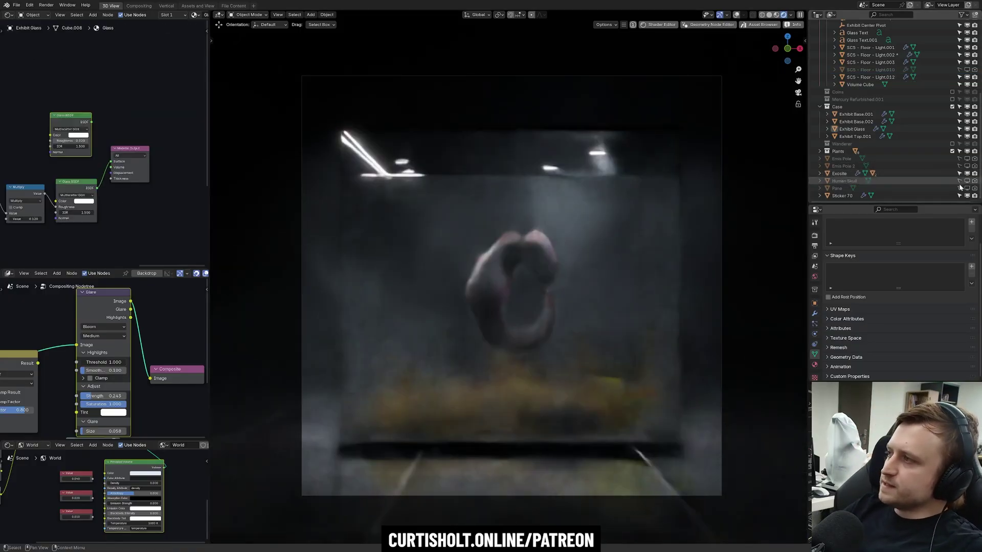
Examine the curled creature and the small round objects around it in wireframe, and return to the rendered view
left_click(841, 174)
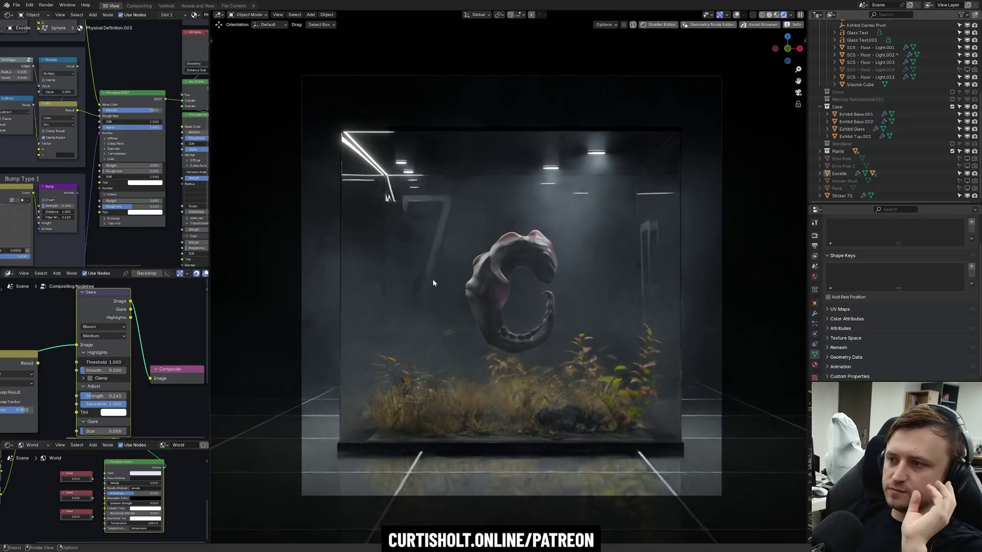
left_click(843, 173)
key("z")
left_click(487, 336)
scroll(518, 249, "up", 2)
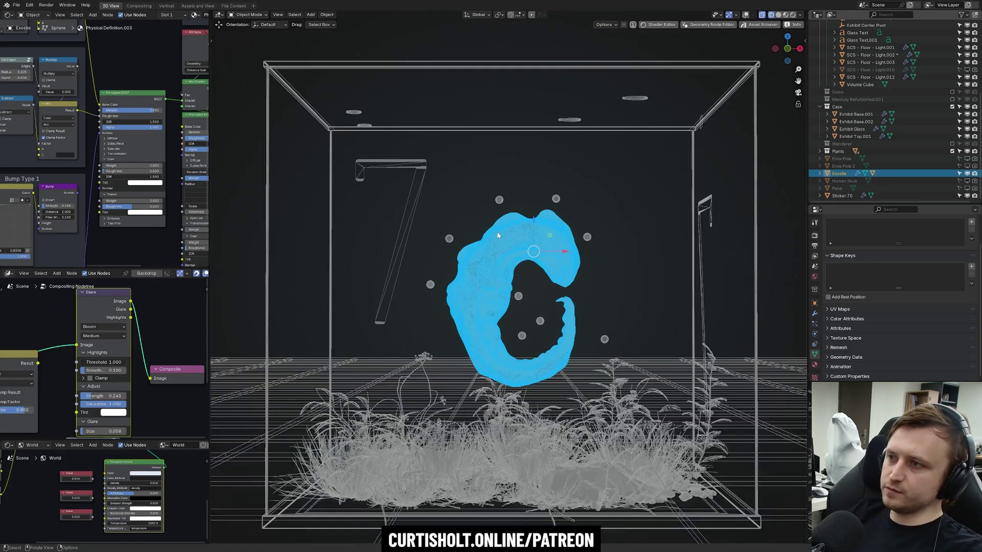
left_click(503, 201)
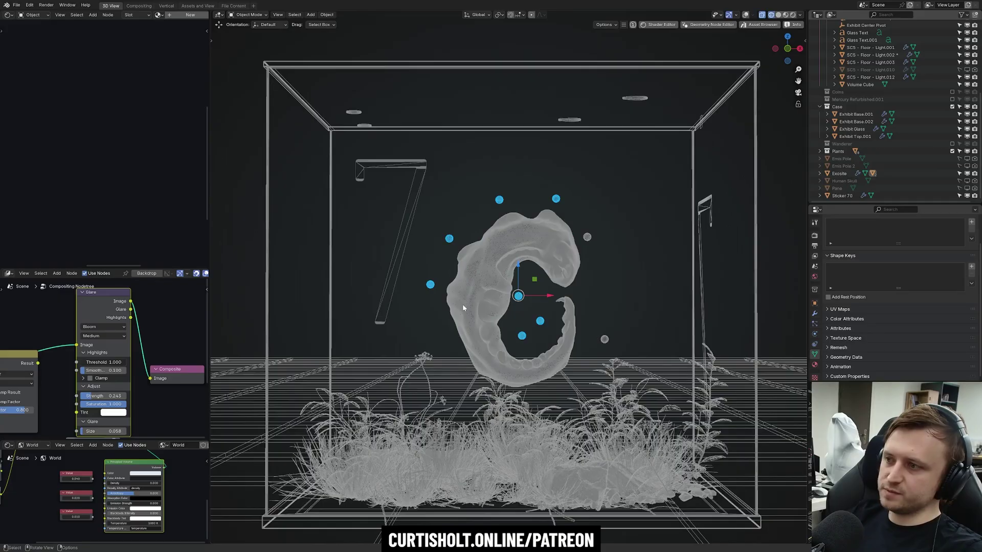
key("z")
left_click(505, 194)
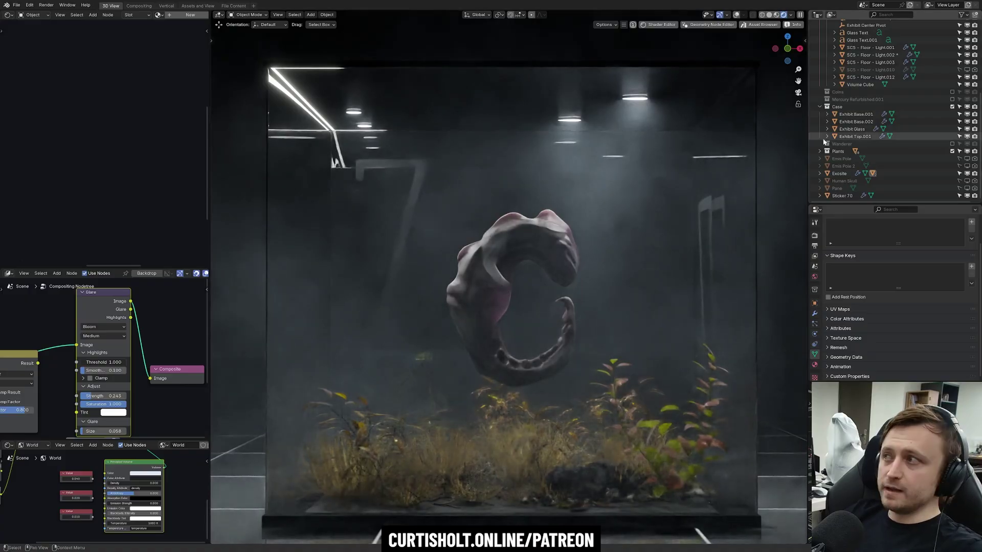
View the curled creature through Camera - *, Camera - ** and Camera - **** in turn
scroll(886, 147, "up", 6)
left_click(881, 54)
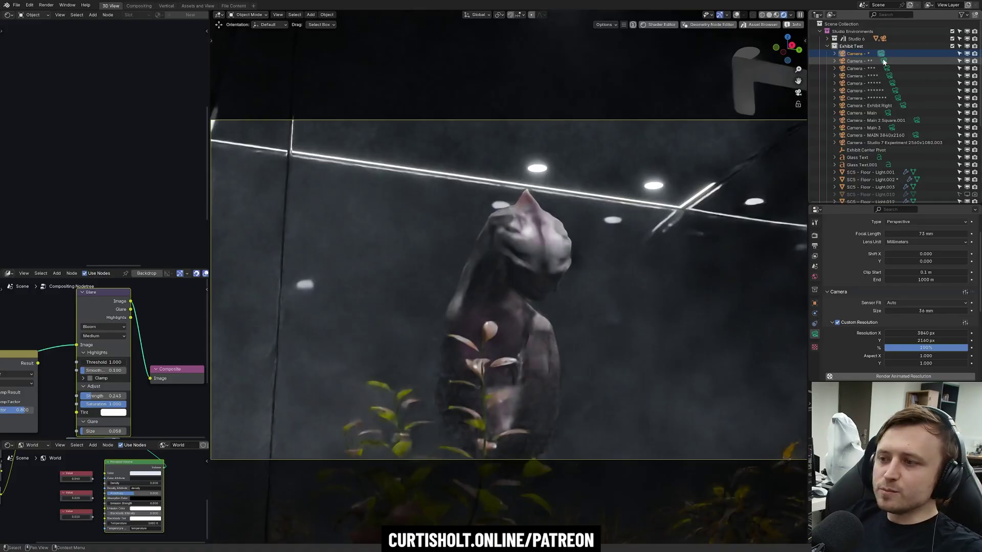
left_click(884, 61)
left_click(889, 75)
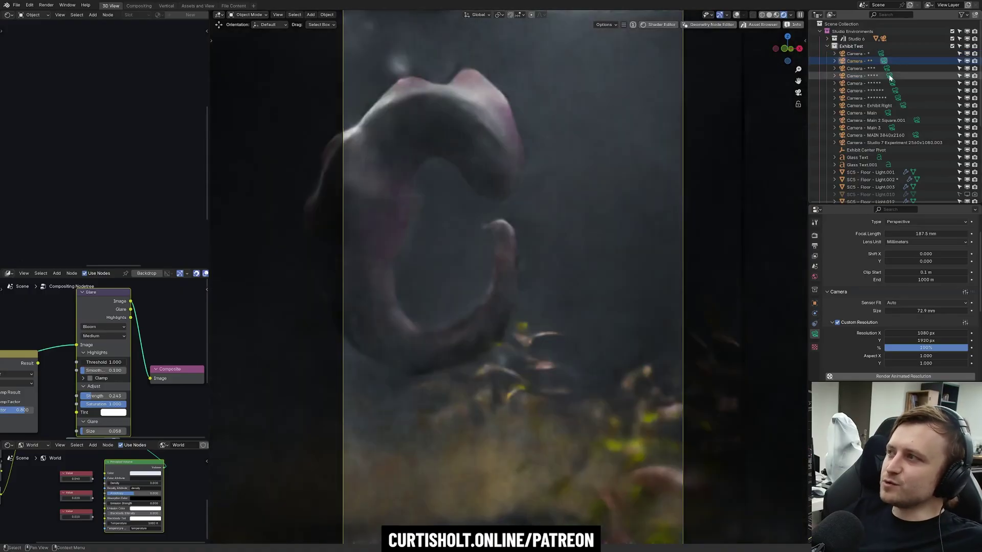
Hide the curled creature and enable the Mercury Refurbished.001 collection to show two statues in the case
scroll(900, 81, "down", 5)
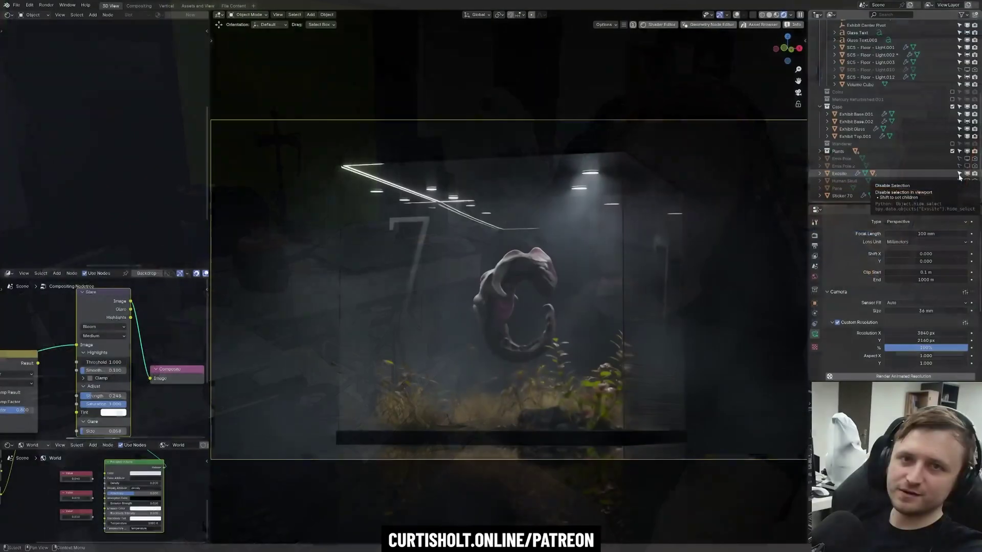
left_click(960, 174)
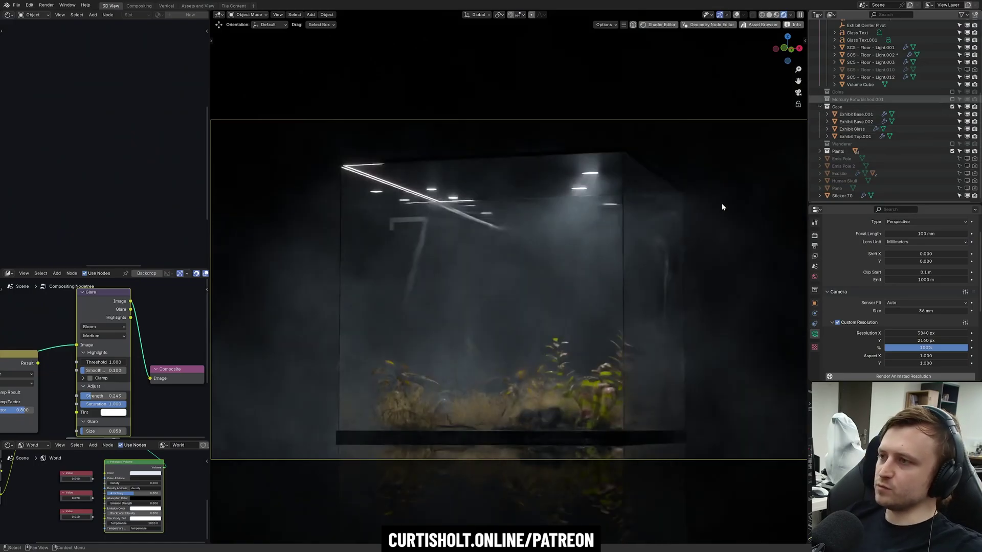
left_click(952, 100)
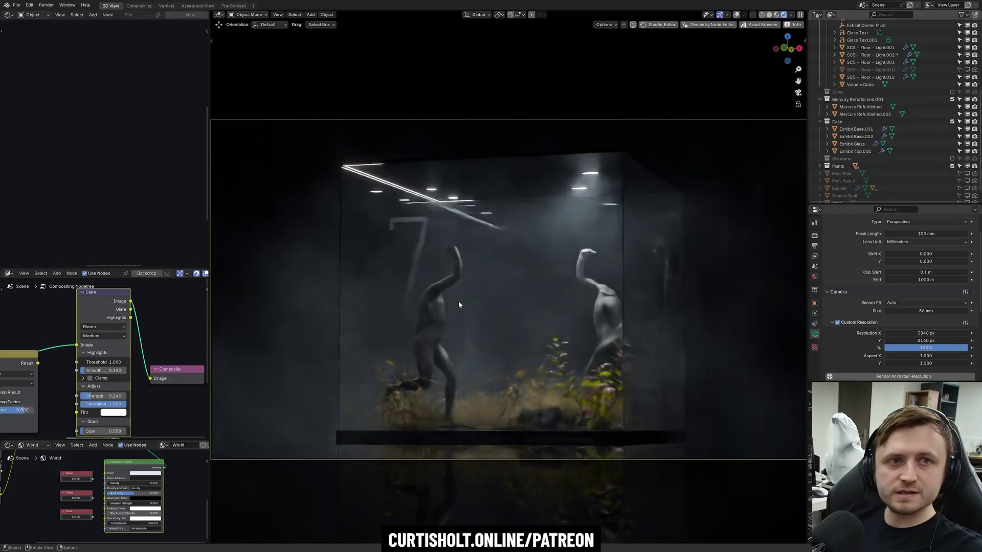
View the two statues in the case through Camera - ***
scroll(868, 138, "up", 6)
left_click(887, 68)
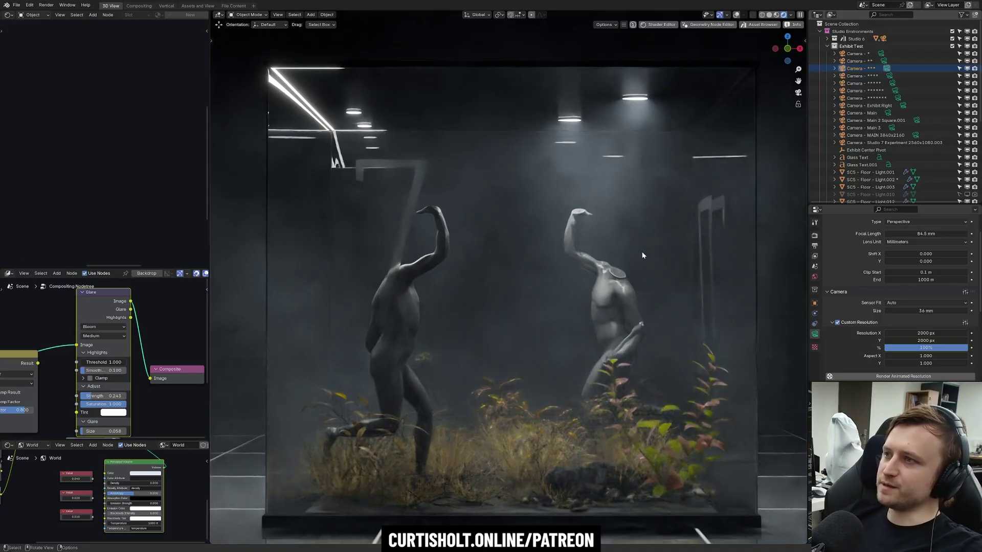
scroll(643, 255, "up", 4)
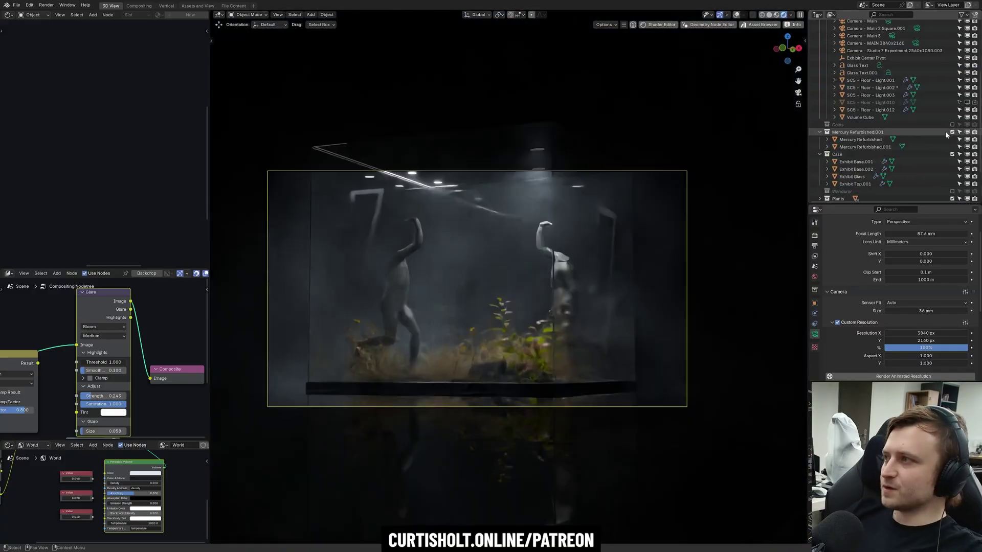
Exclude the Mercury Refurbished.001 collection and bring the Wanderer figure's collection back into the scene
left_click(952, 132)
left_click(952, 176)
scroll(911, 156, "down", 4)
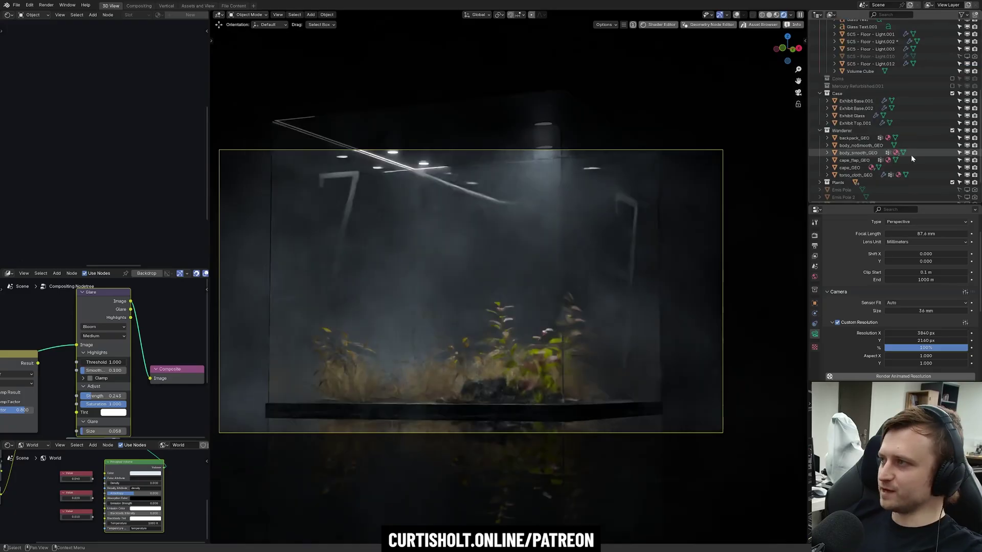